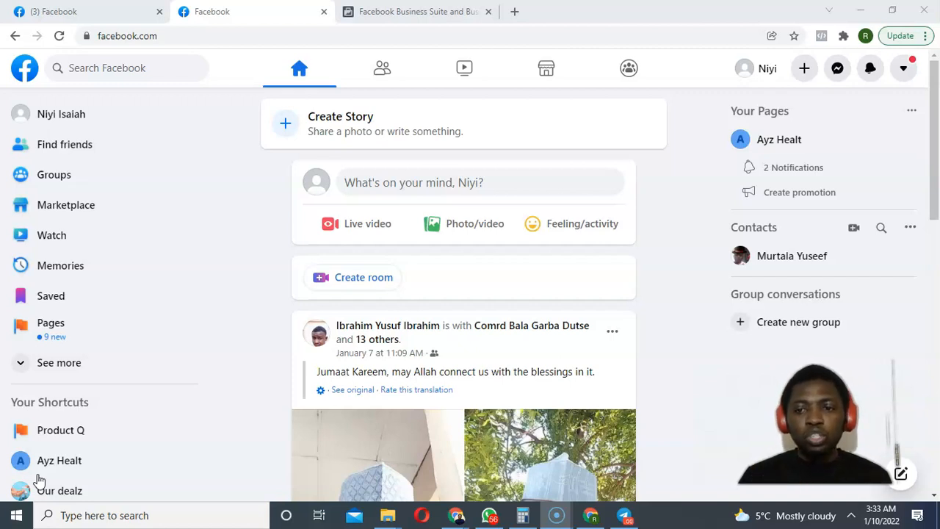
Reload the first account's feed, then move to the window signed in to the second Facebook account.
click(38, 475)
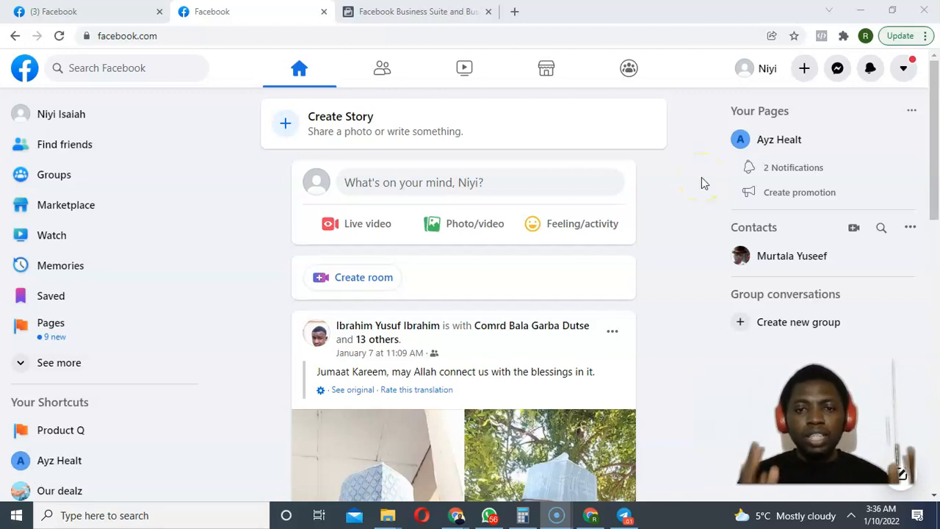
drag(931, 138, 901, 186)
click(58, 37)
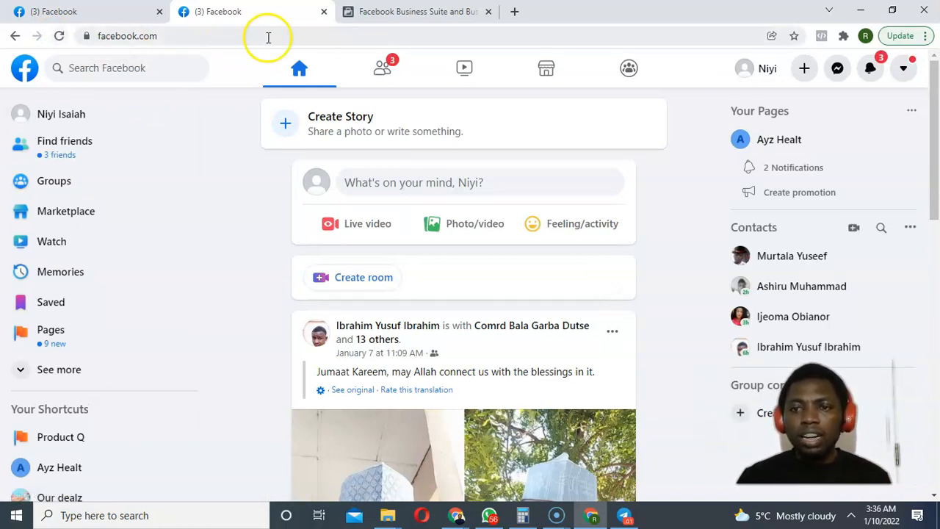
drag(933, 140, 853, 183)
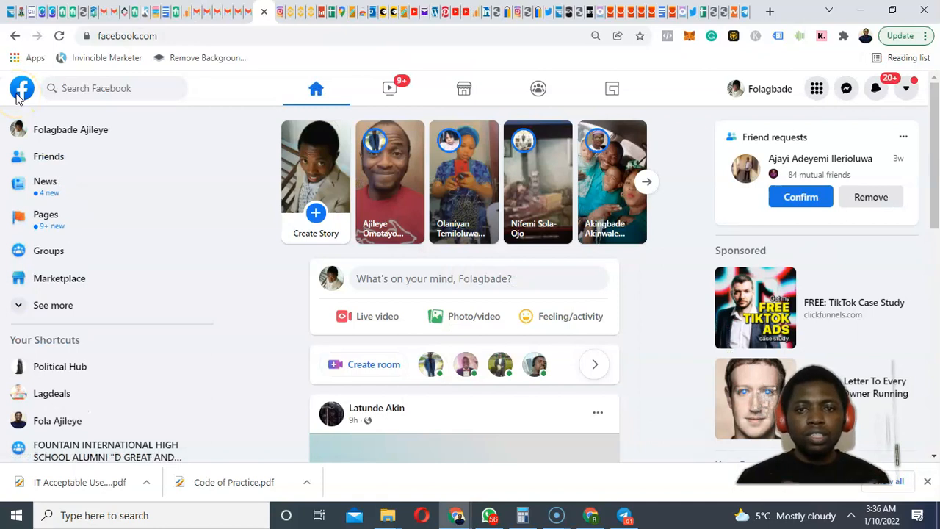
Refresh the second account's feed and scroll down to the TikTok For Business sponsored post.
click(19, 98)
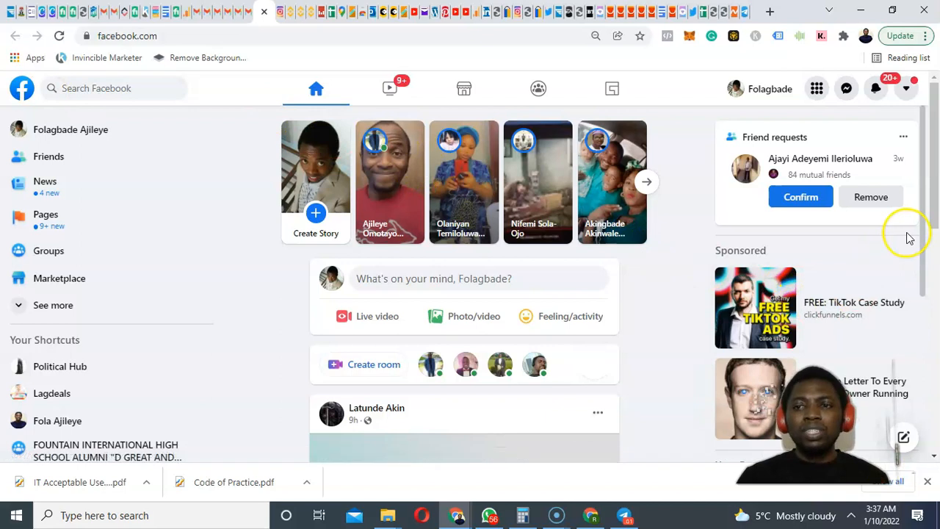
drag(924, 213, 881, 393)
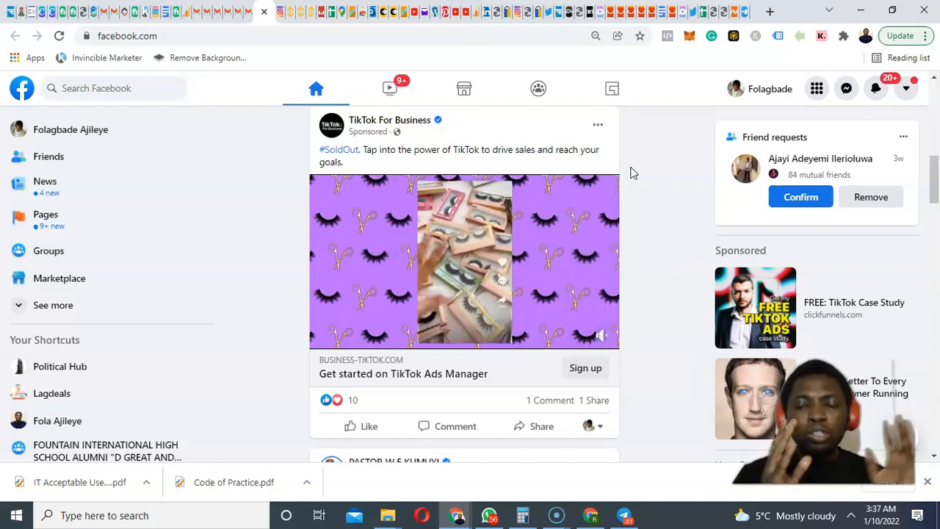
See why the TikTok For Business ad appears (ages 18–55, United Kingdom), then scroll to the Adobe Video ad.
click(598, 128)
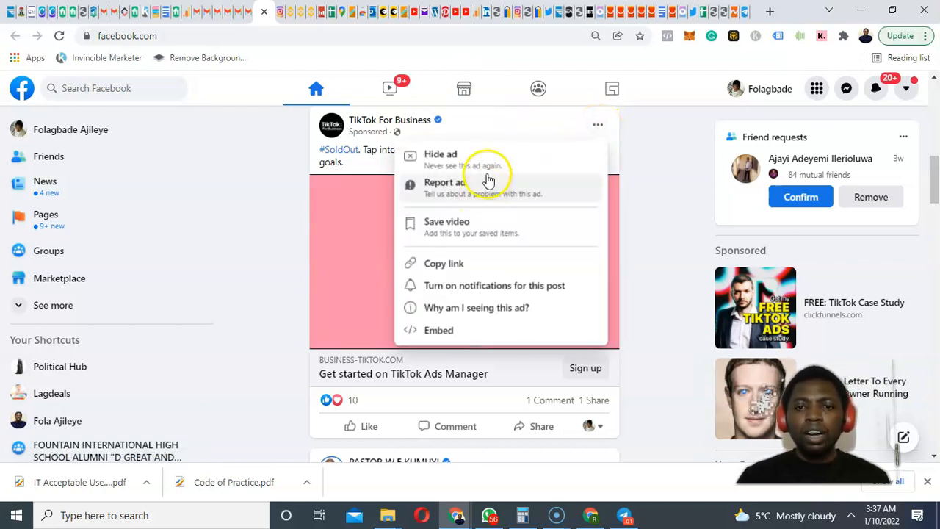
click(493, 309)
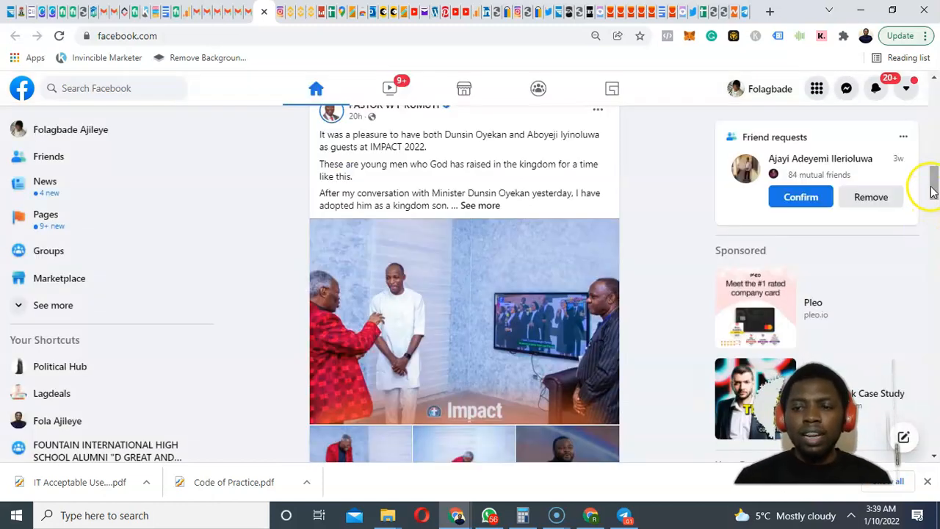
drag(933, 188, 923, 364)
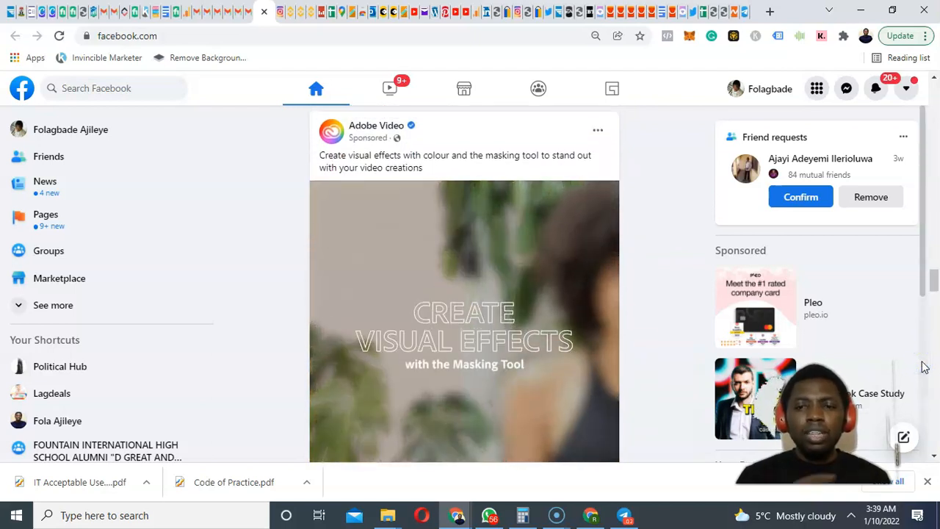
Open the Adobe Video ad's options and choose 'Why am I seeing this ad?'.
click(601, 133)
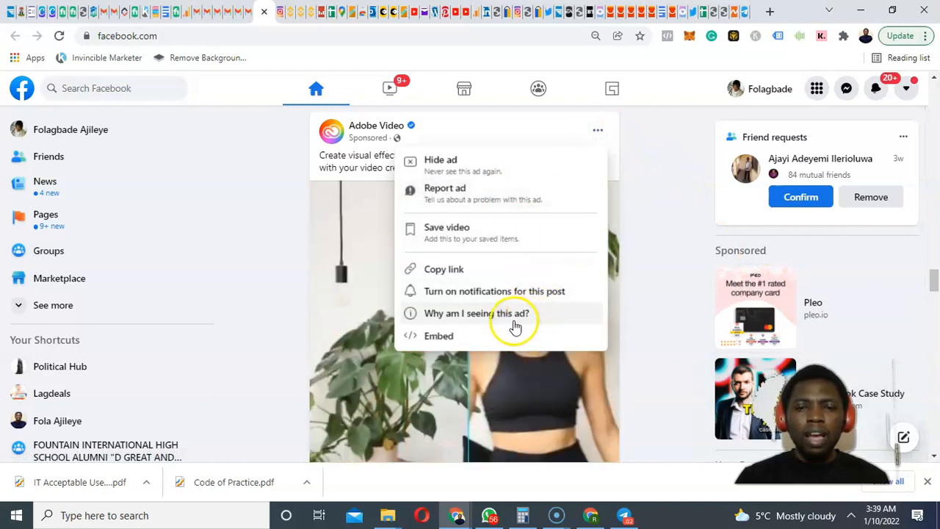
click(514, 316)
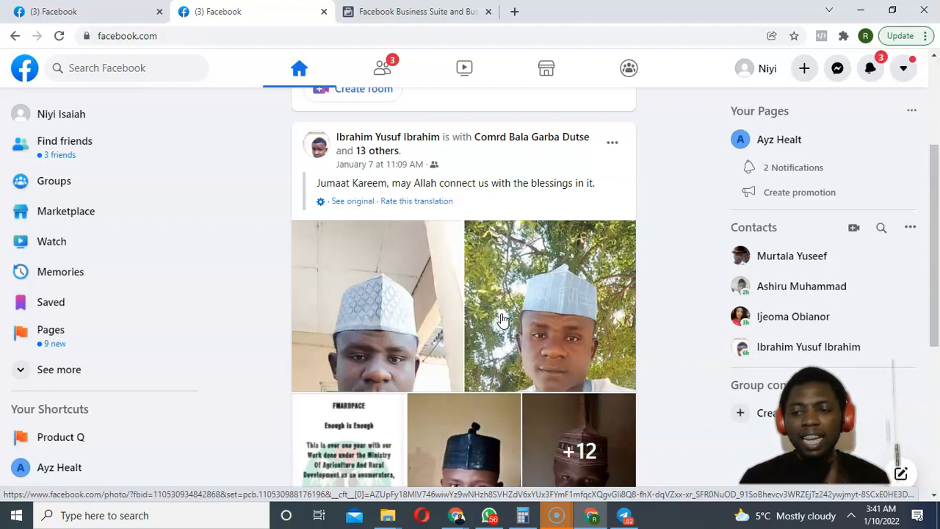
Go to your Pages, dismiss the Business Suite tip, and start a new Page.
click(50, 331)
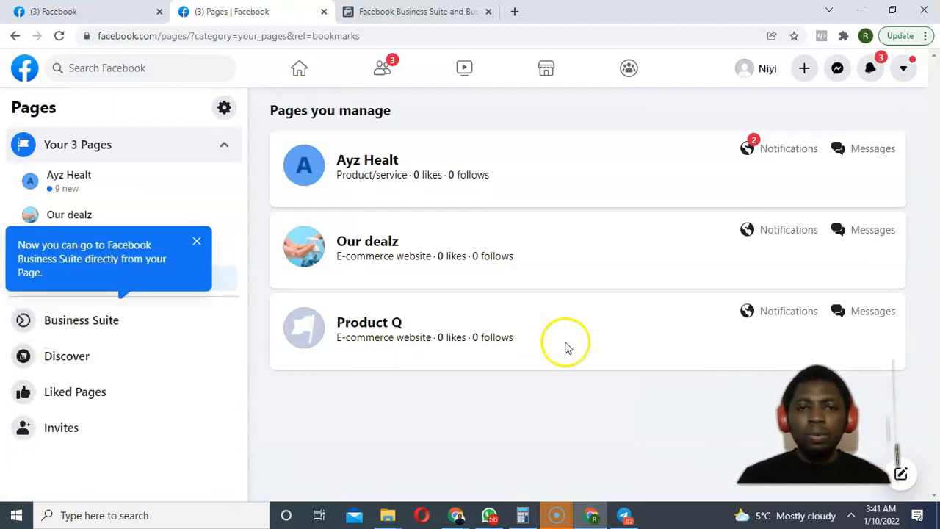
click(197, 241)
click(126, 281)
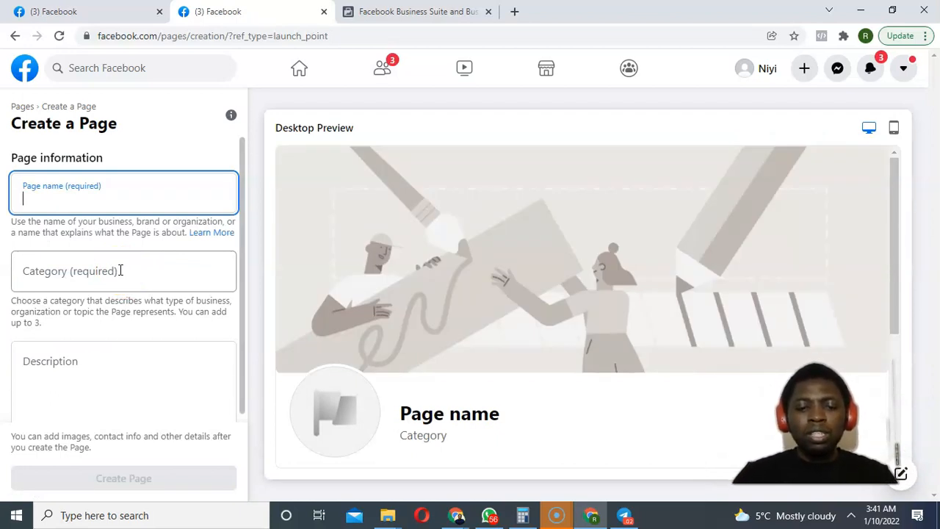
Name the new Page 'Test 1'.
text(Ta)
key(BackSpace)
text(est 1)
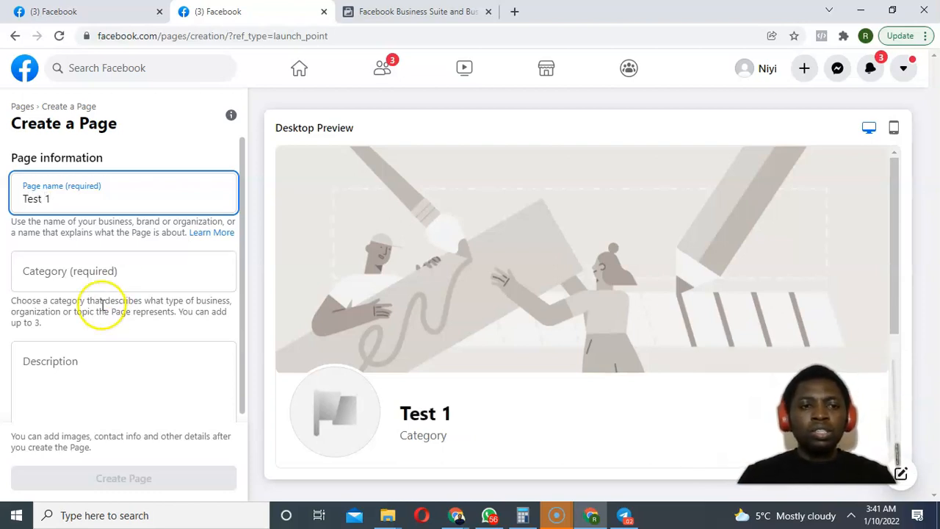
Set the Page category to Product/service and create the Page.
click(92, 277)
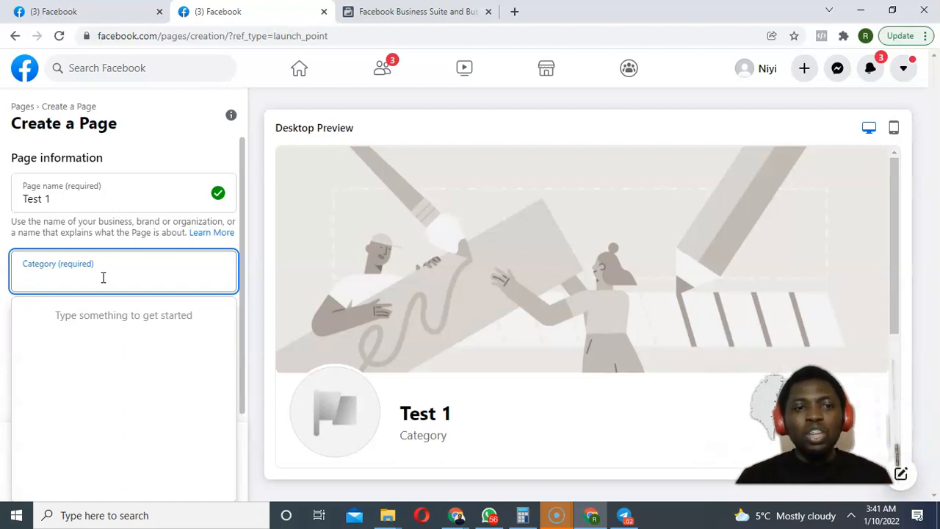
text(pro)
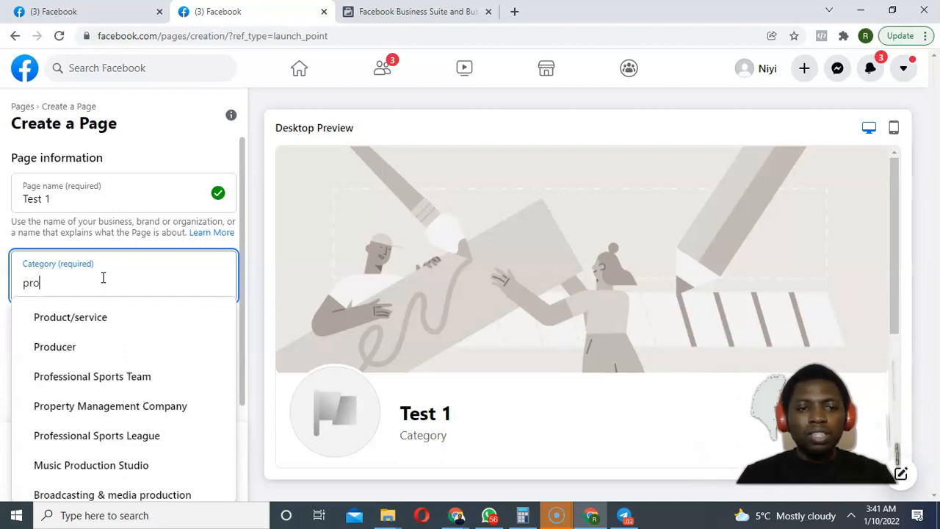
click(91, 315)
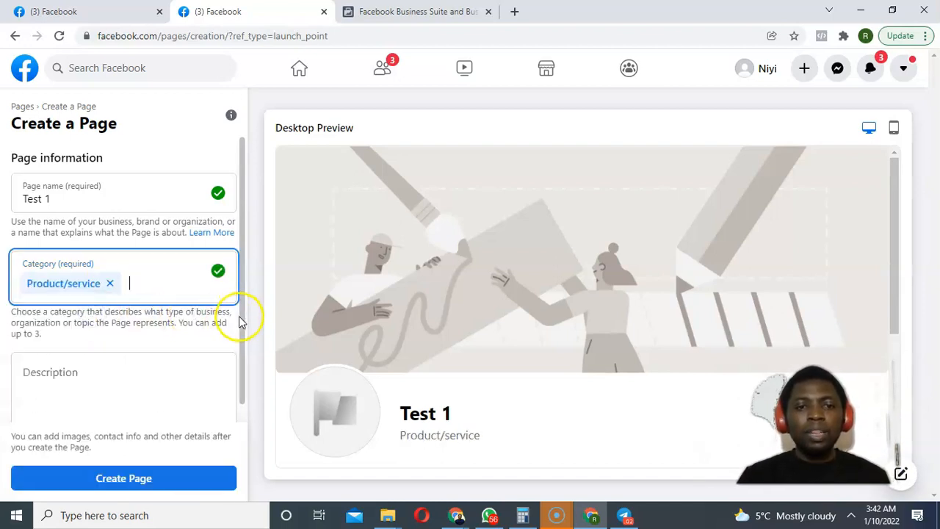
scroll(239, 330, down, 1)
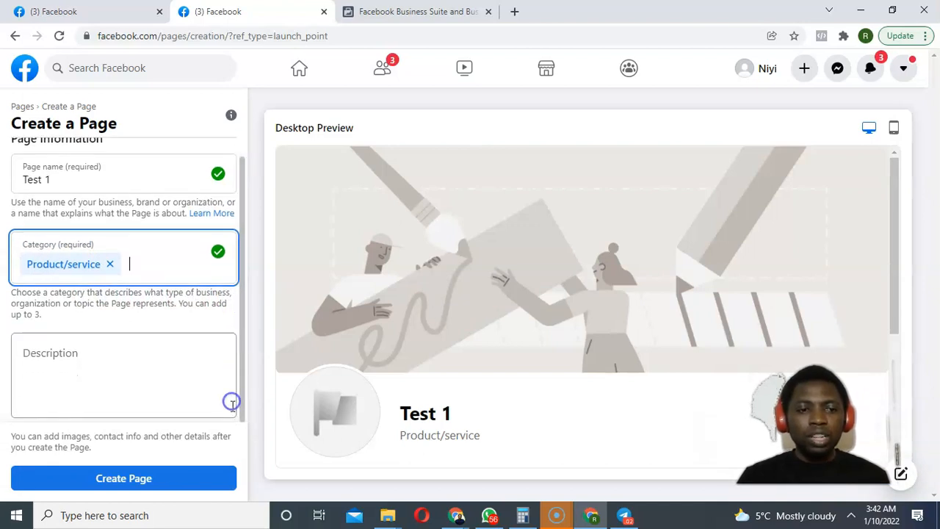
click(121, 478)
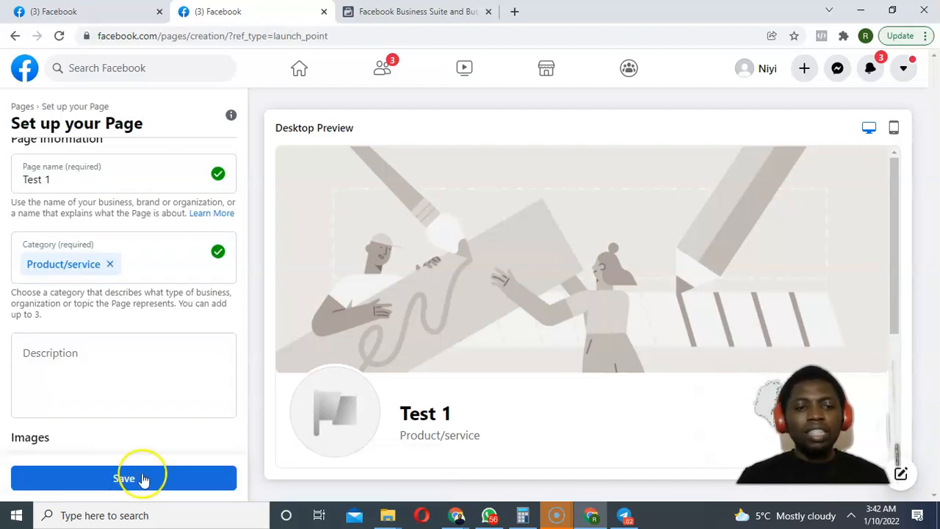
Skip the profile and cover photo uploads and save the Test 1 Page setup.
drag(245, 292, 238, 360)
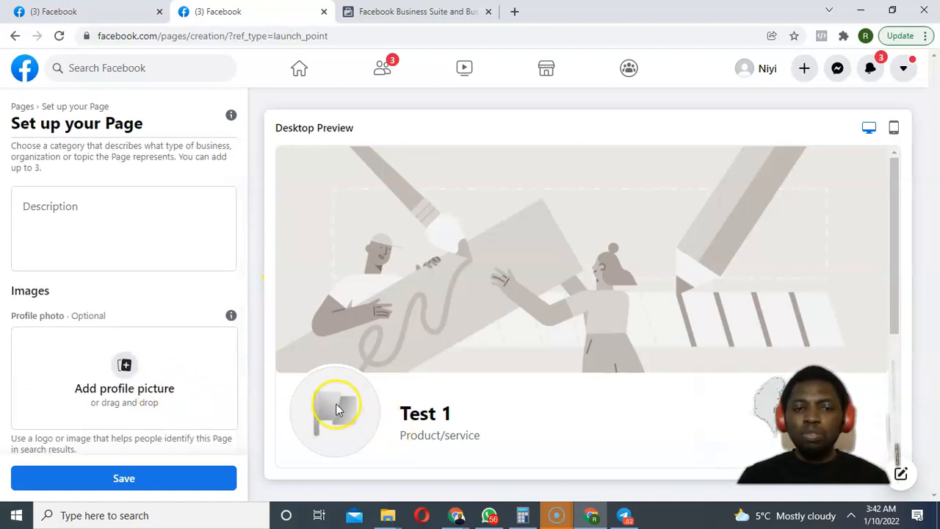
drag(244, 353, 235, 423)
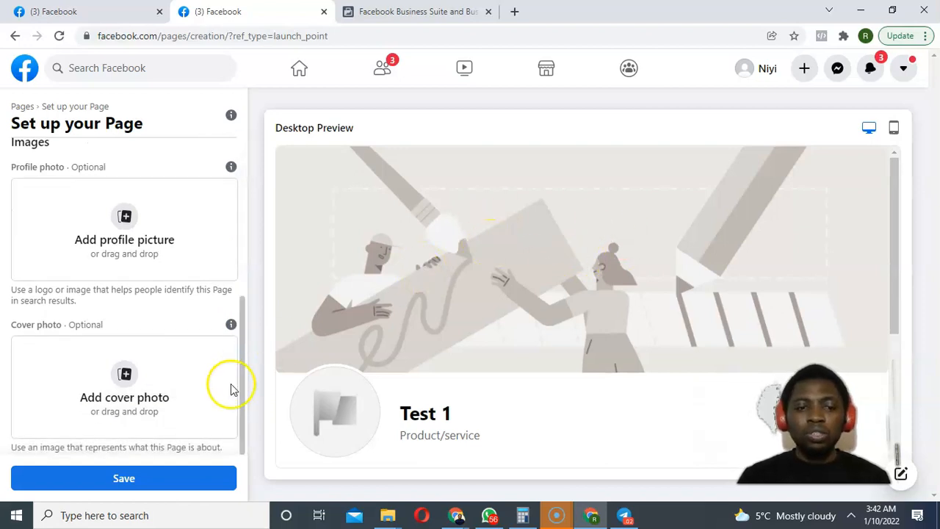
click(146, 478)
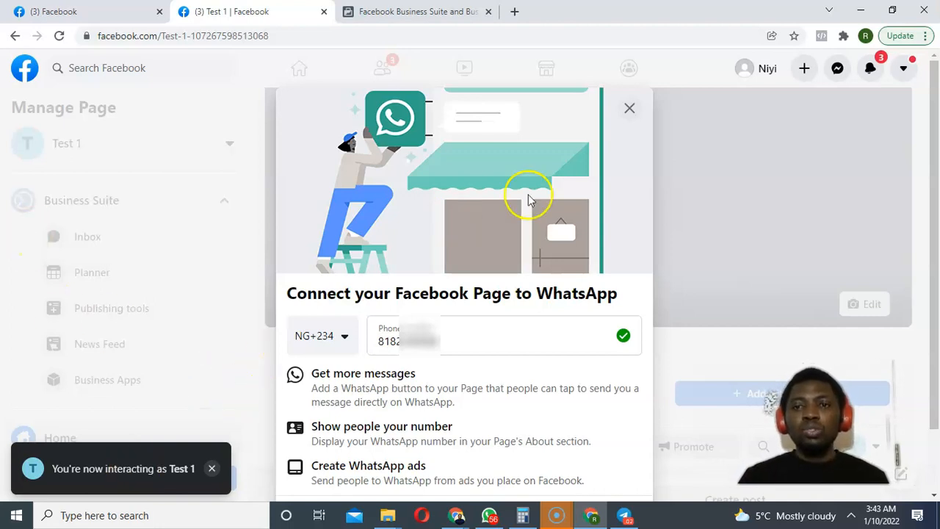
Leave the Connect WhatsApp prompt without connecting, then return to the Facebook home feed tab.
click(630, 110)
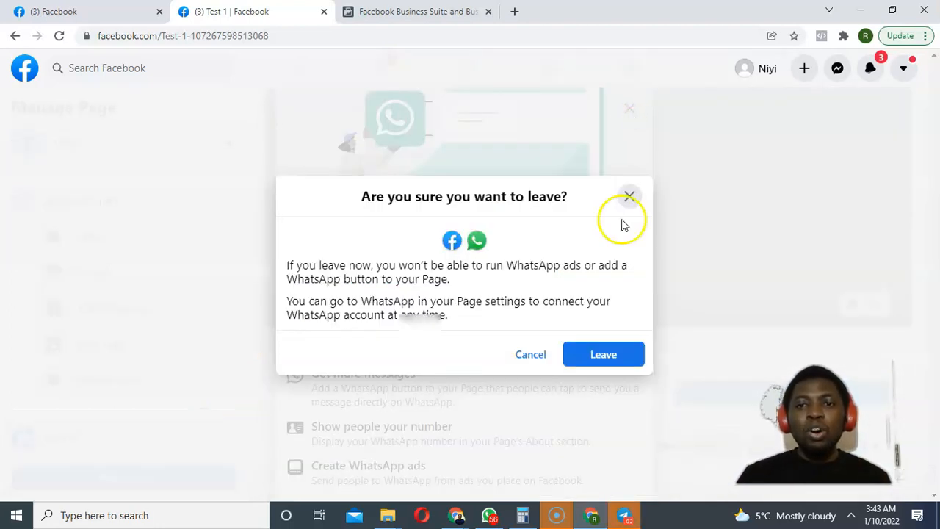
click(631, 199)
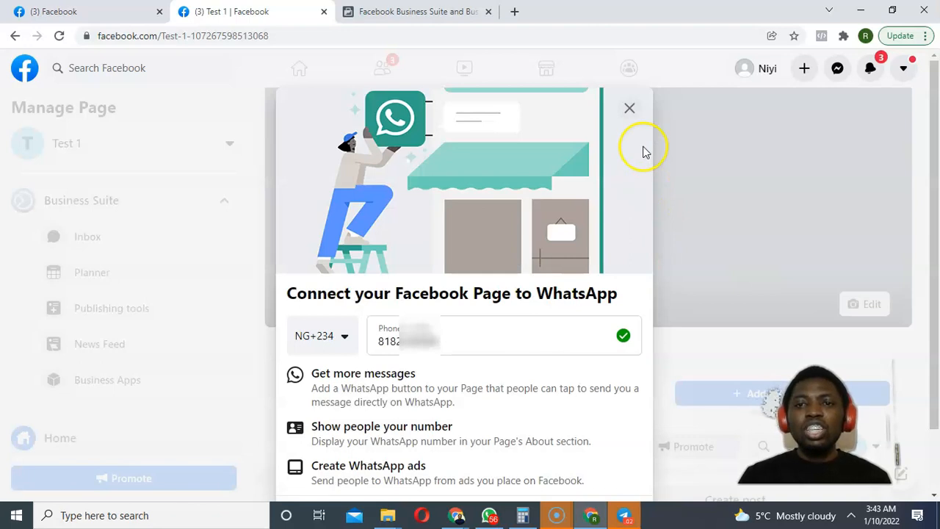
click(631, 110)
click(602, 357)
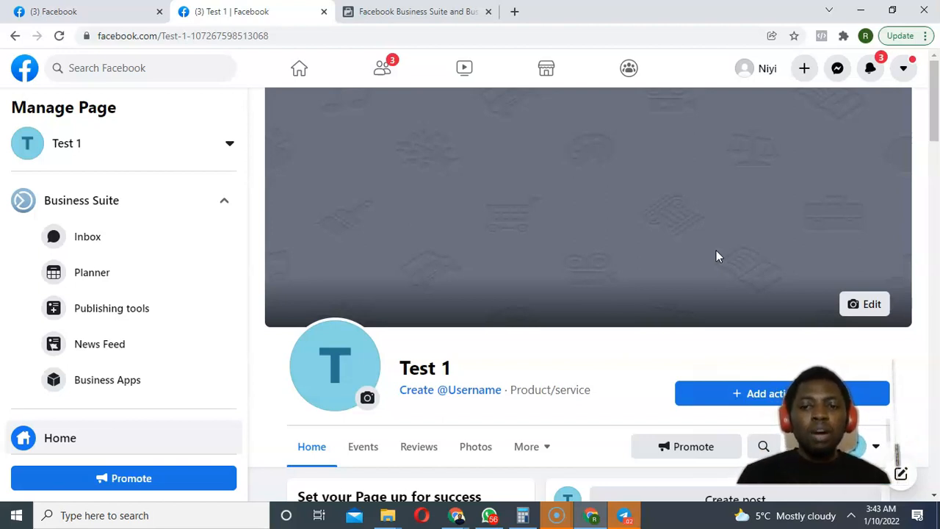
click(88, 11)
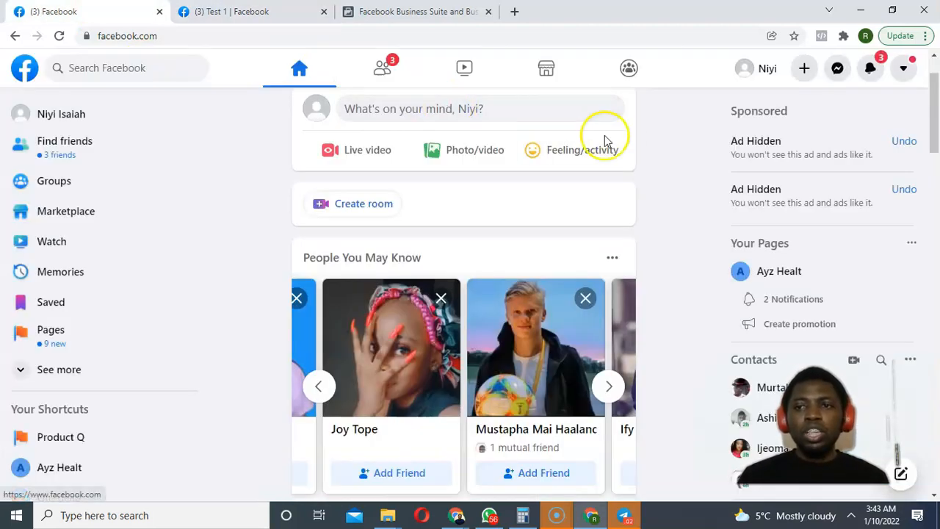
Go to Facebook's Advertising page from the account menu's footer links.
click(902, 68)
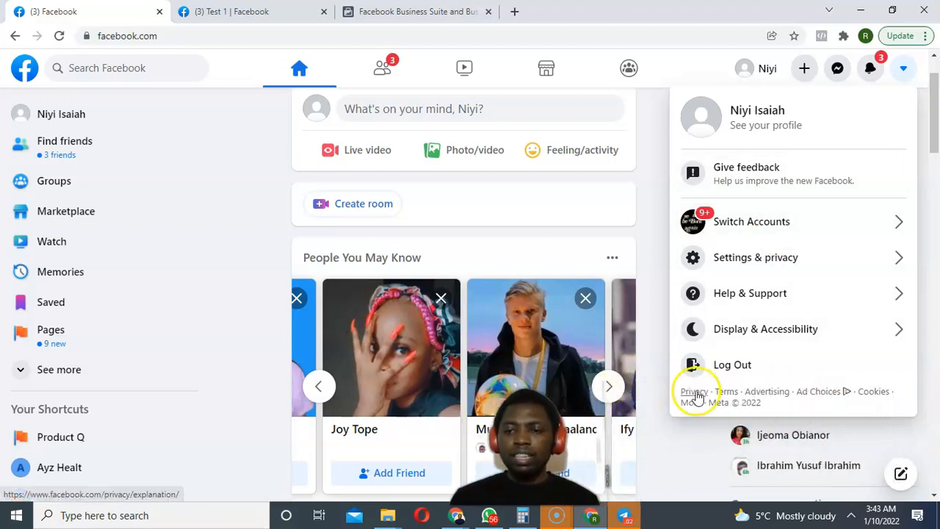
click(762, 398)
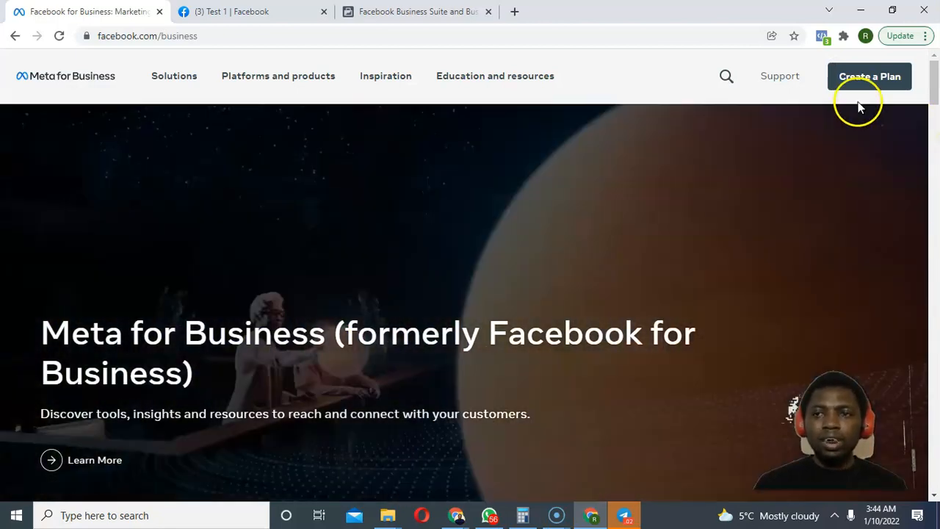
Begin a guided marketing plan in Meta for Business.
click(860, 78)
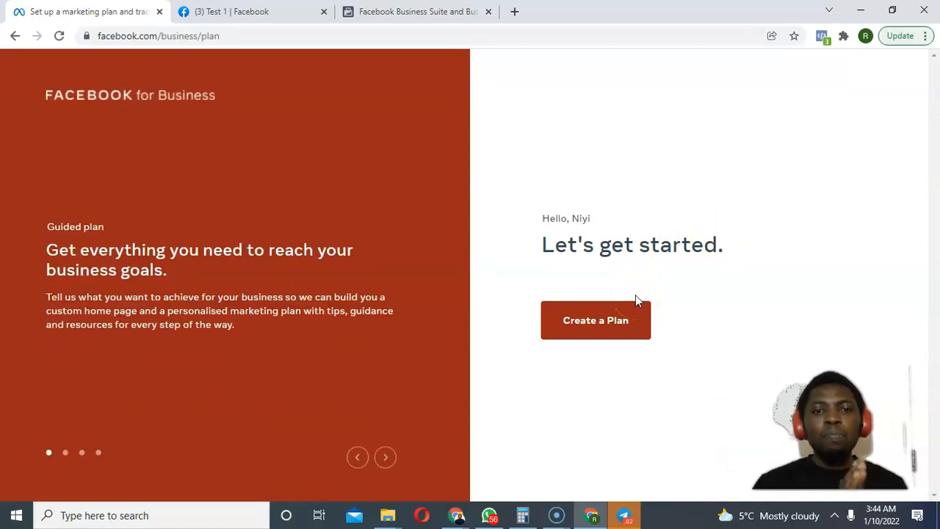
click(603, 321)
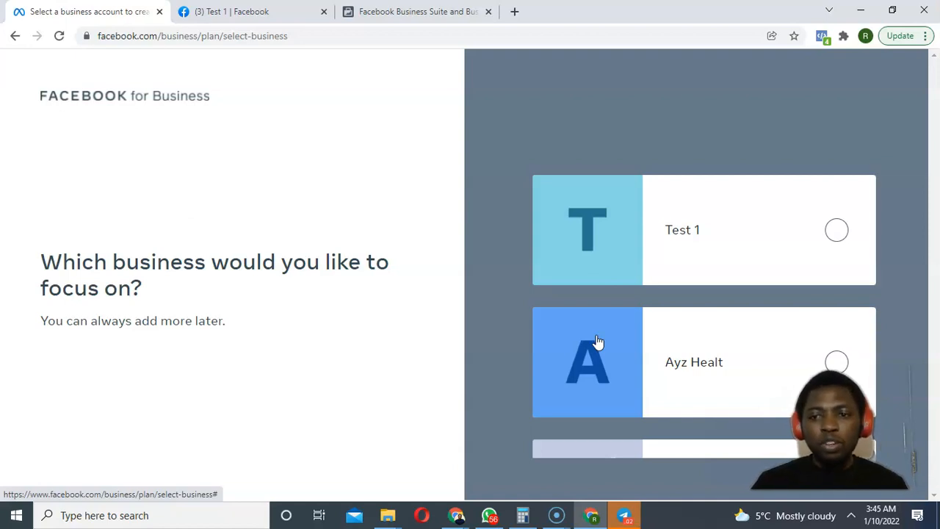
In a new tab, go to business.facebook.com and open the Business Manager overview page.
click(514, 11)
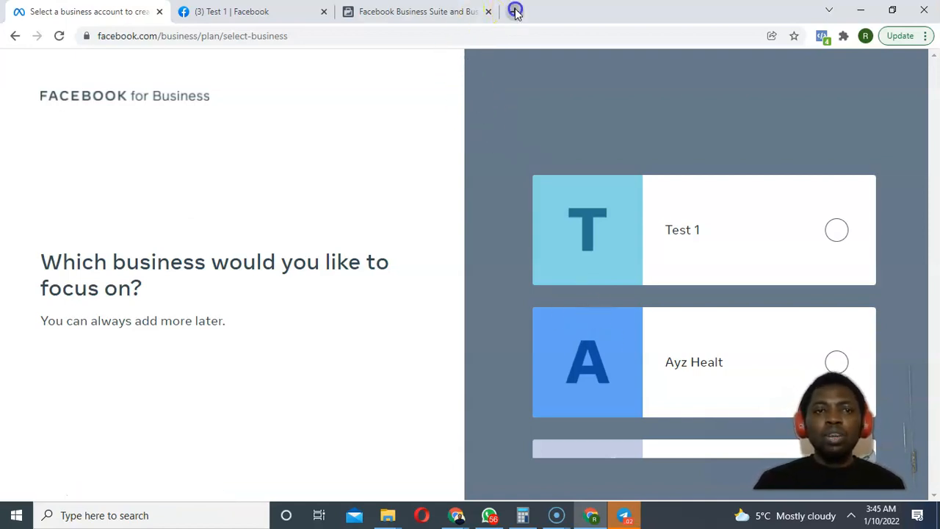
text(facebook.com)
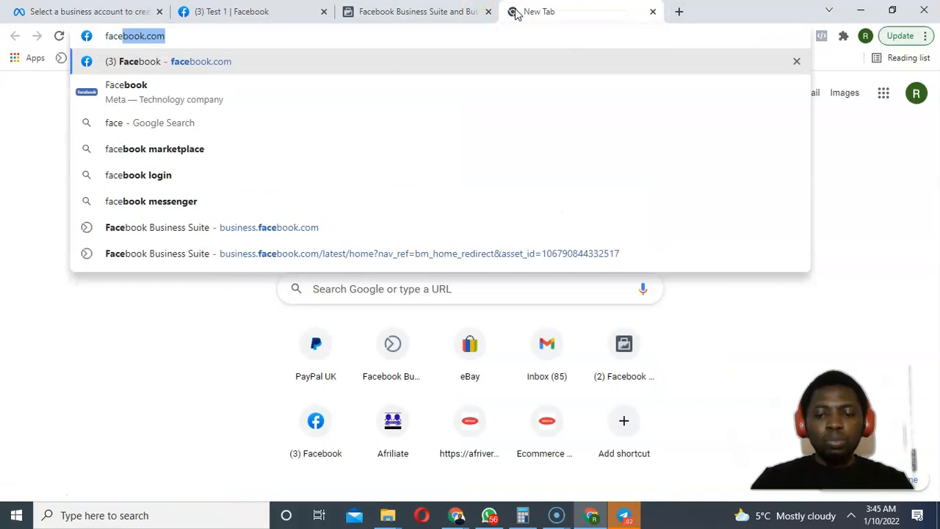
text(.)
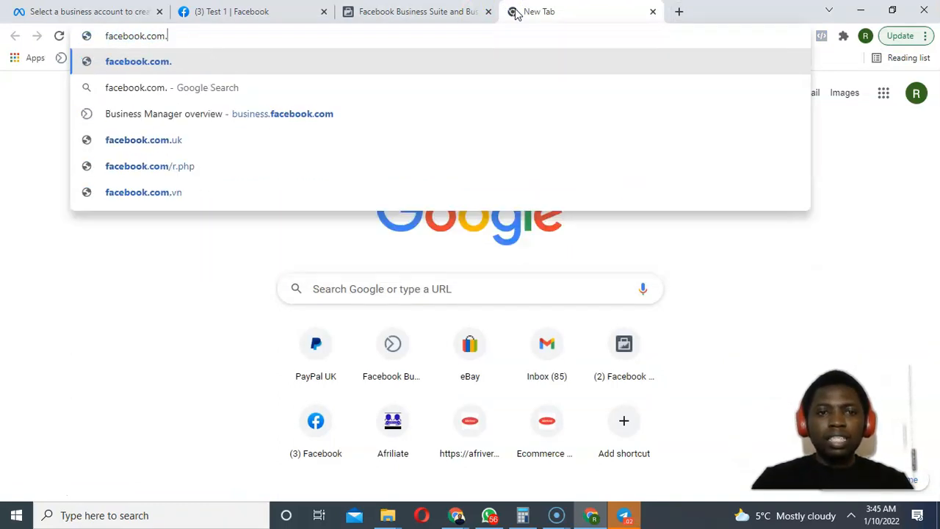
key(BackSpace)
key(BackSpace)
key(BackSpace)
key(BackSpace)
key(BackSpace)
key(BackSpace)
key(BackSpace)
key(BackSpace)
key(BackSpace)
key(BackSpace)
key(BackSpace)
key(BackSpace)
key(BackSpace)
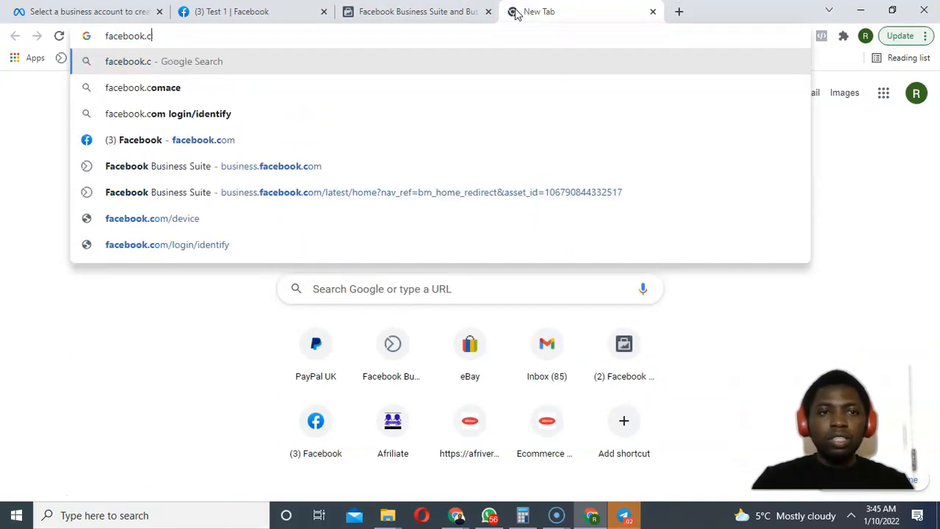
text(usi)
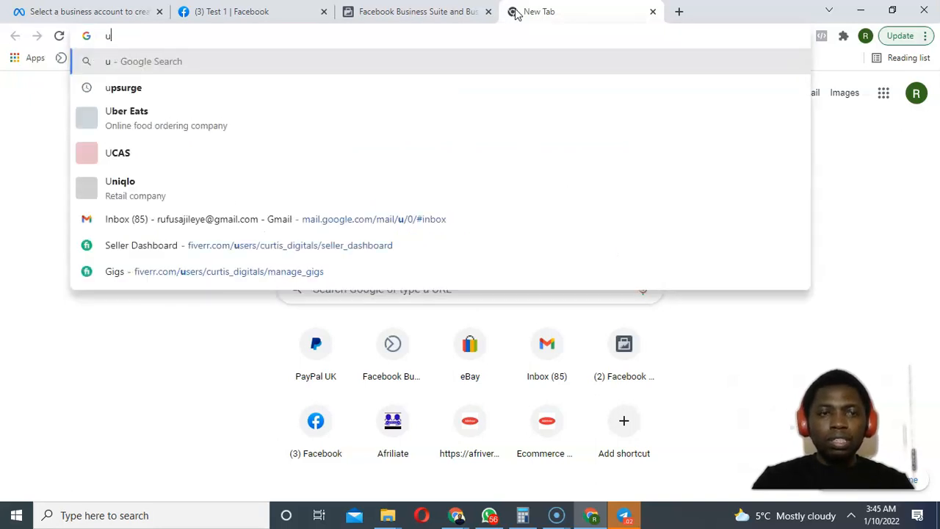
key(BackSpace)
key(BackSpace)
key(BackSpace)
text(business.facebook.com)
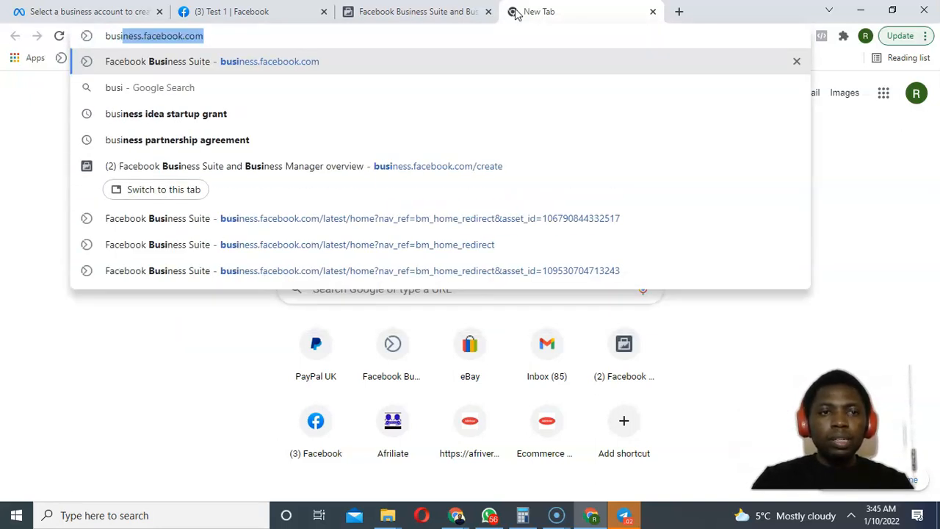
key(Right)
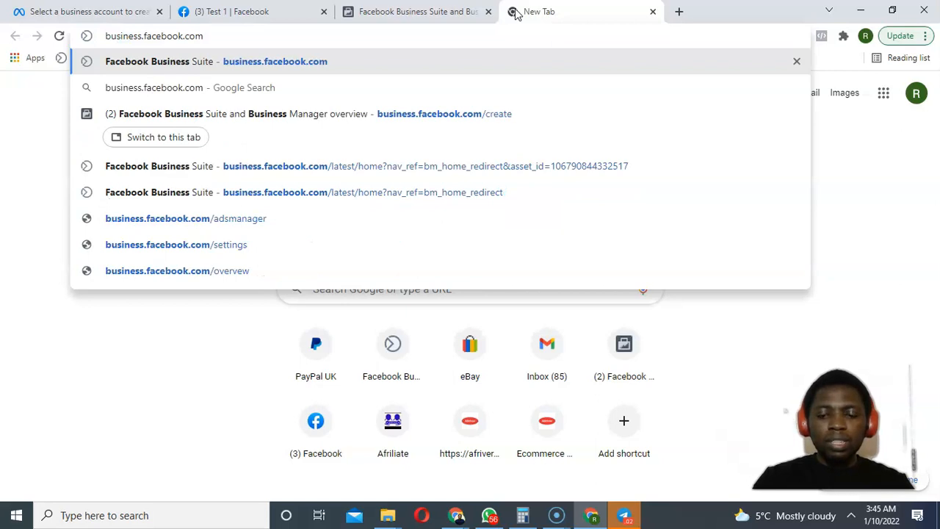
text(/create)
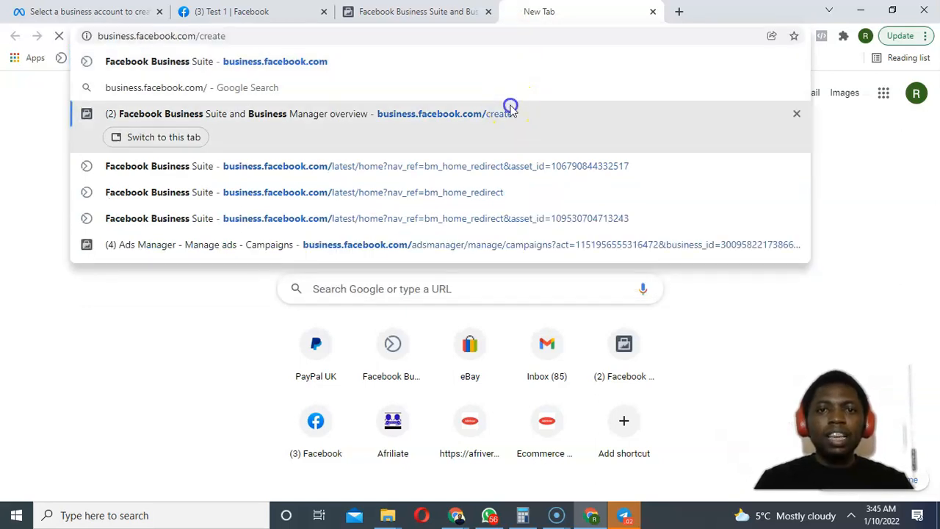
click(512, 110)
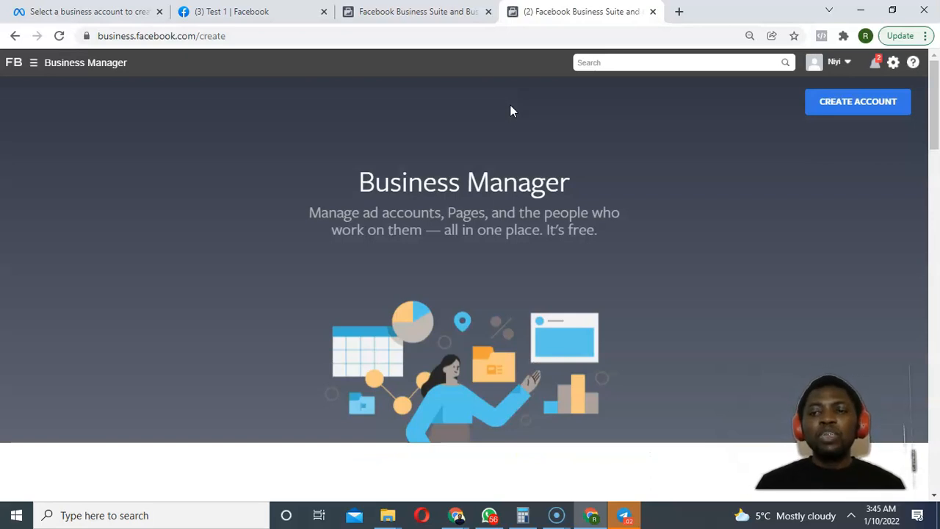
Start a new Business Manager account and enter the business name, your name and business email.
click(845, 104)
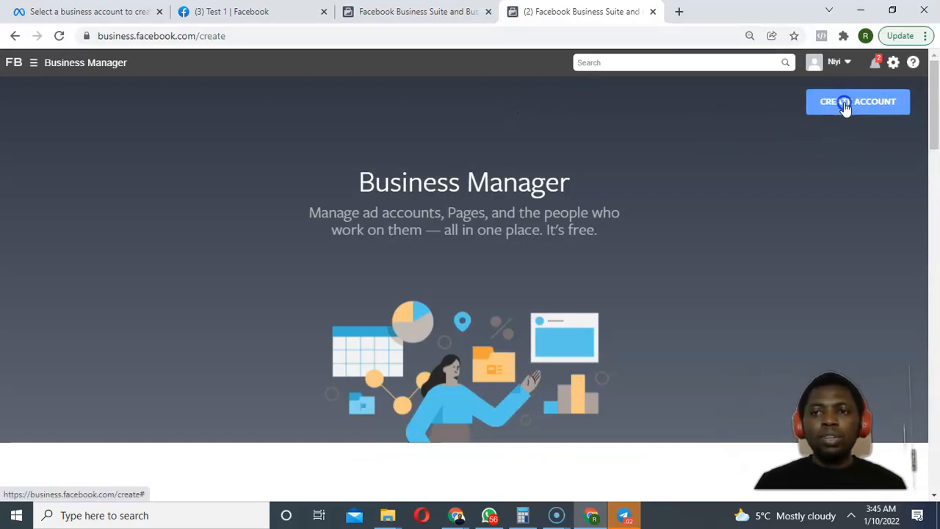
click(439, 204)
text(Ni)
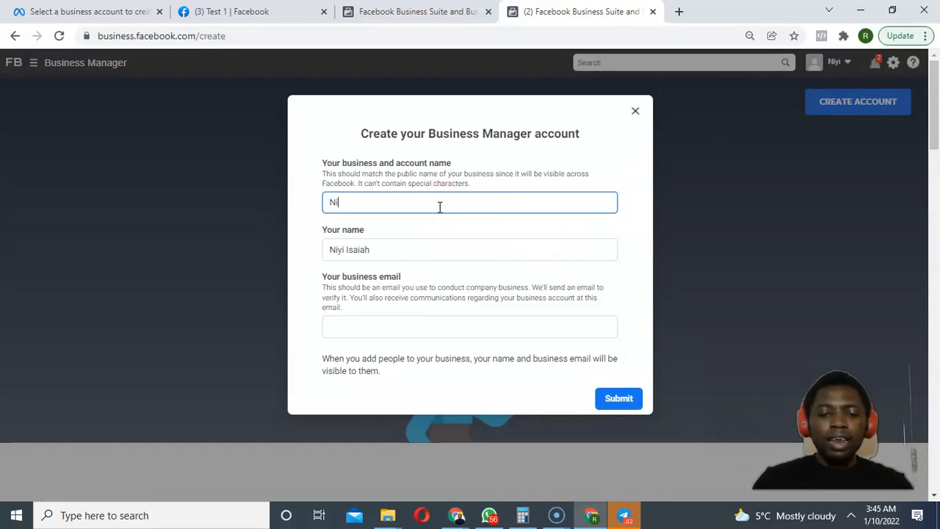
text(yi's M)
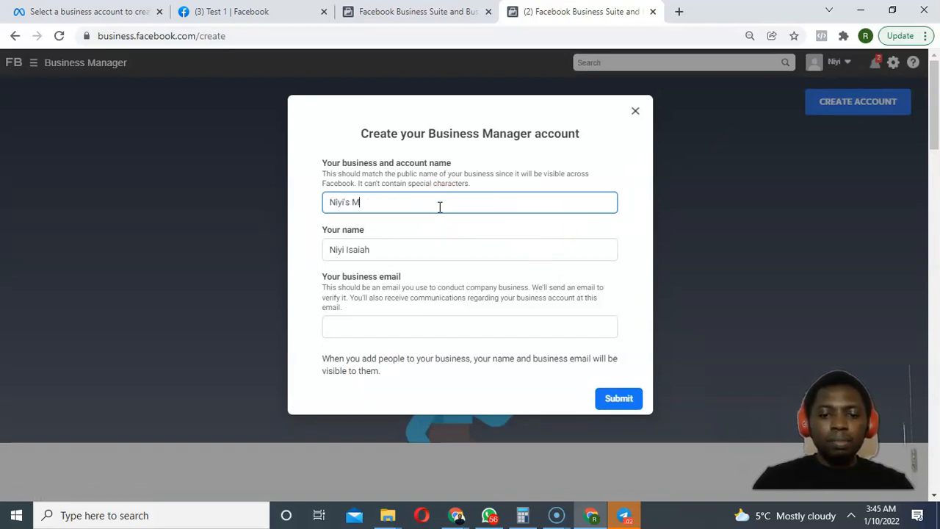
text(arket)
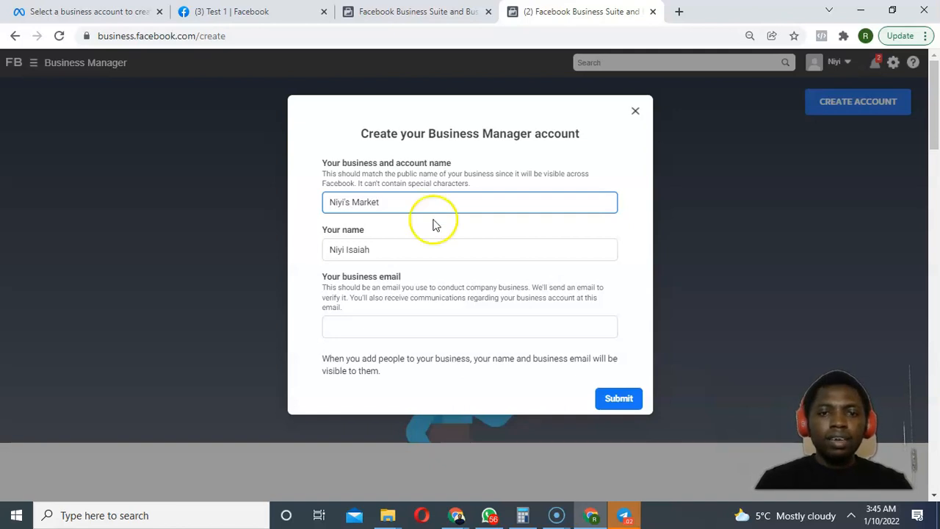
click(382, 250)
click(370, 322)
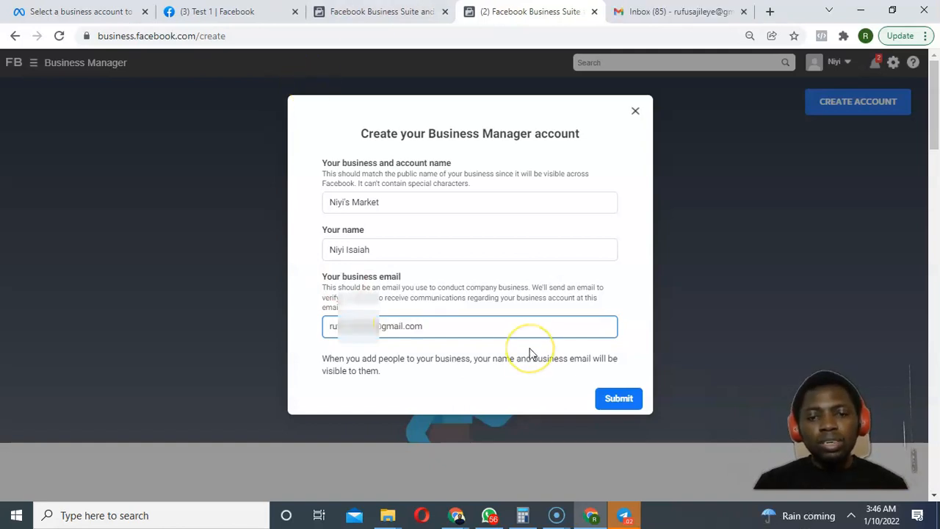
Submit the account details, then close the form after the business-limit error.
click(617, 400)
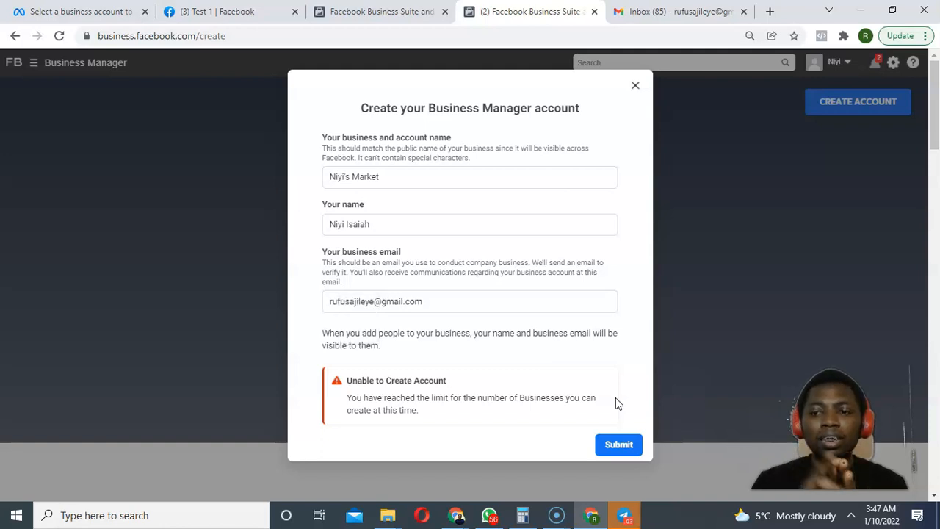
click(616, 393)
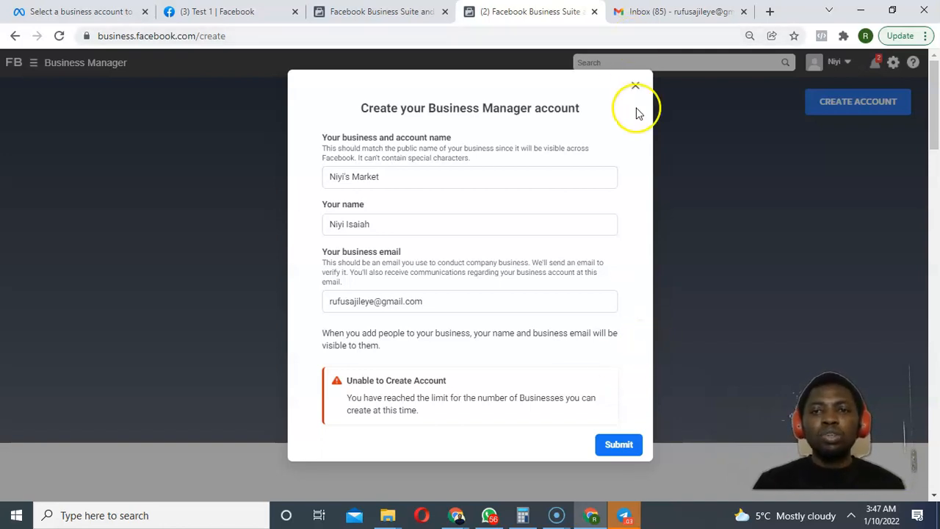
click(636, 86)
Load business.facebook.com/adsmanager and dismiss the Ads Manager welcome notice.
drag(271, 36, 196, 41)
key(BackSpace)
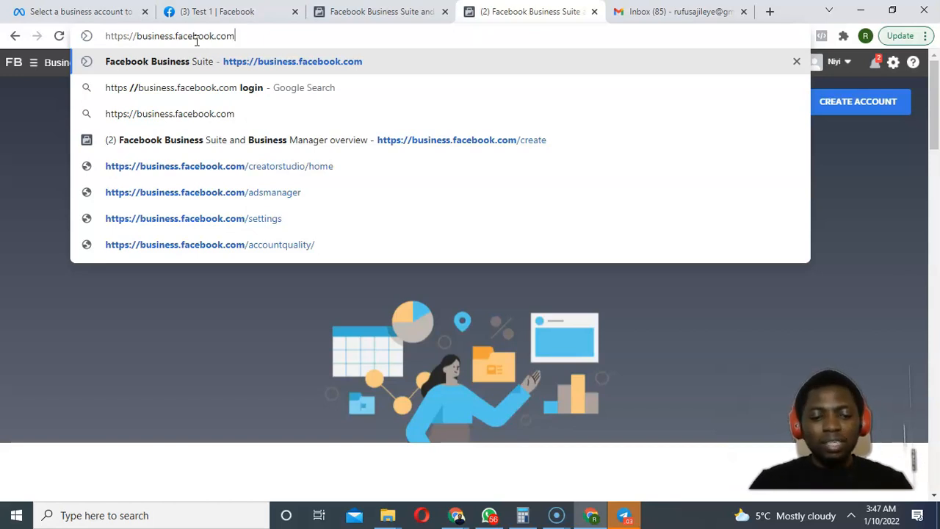
text(ad)
key(BackSpace)
key(BackSpace)
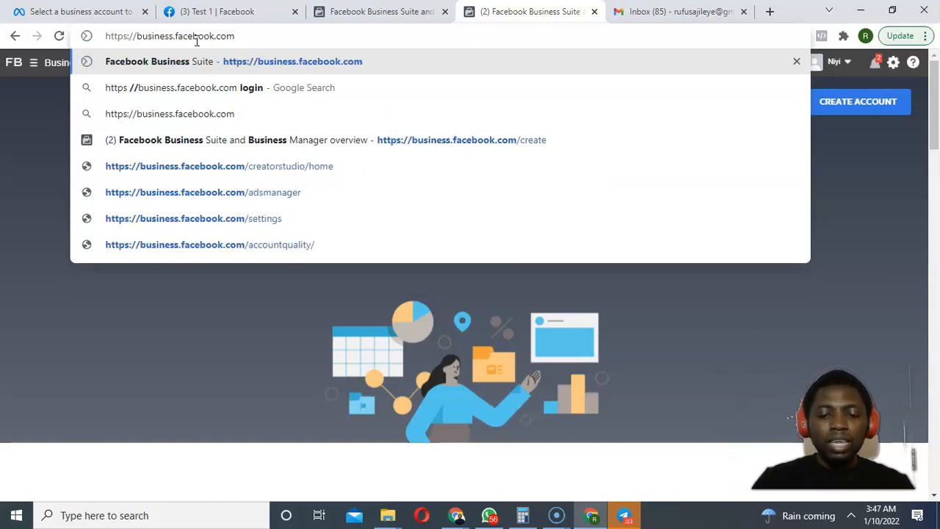
text(/adsman)
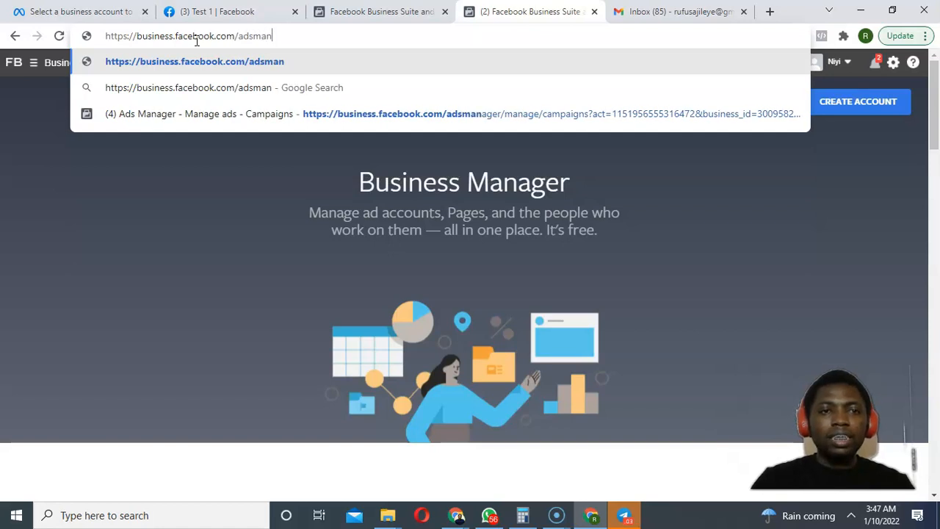
key(BackSpace)
key(BackSpace)
text(nager)
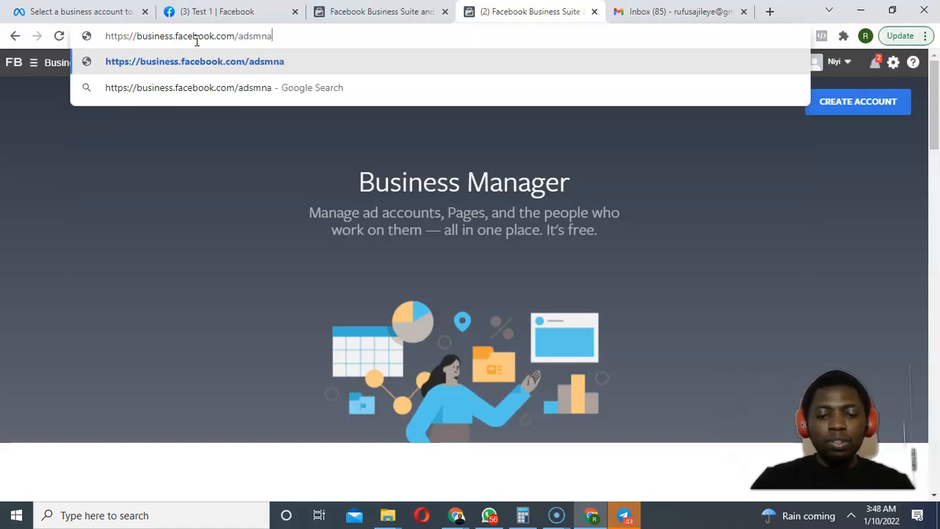
key(Left)
key(Left)
key(Left)
key(Left)
key(Left)
text(a)
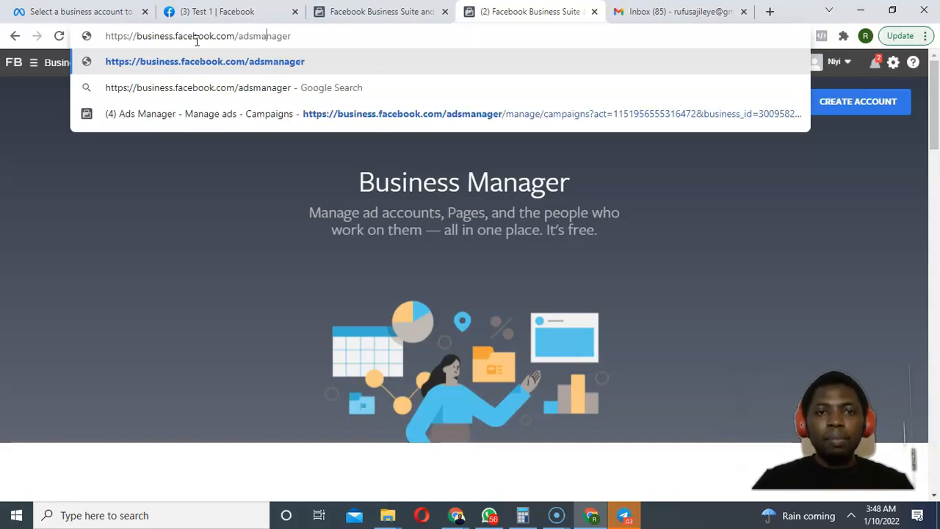
key(Return)
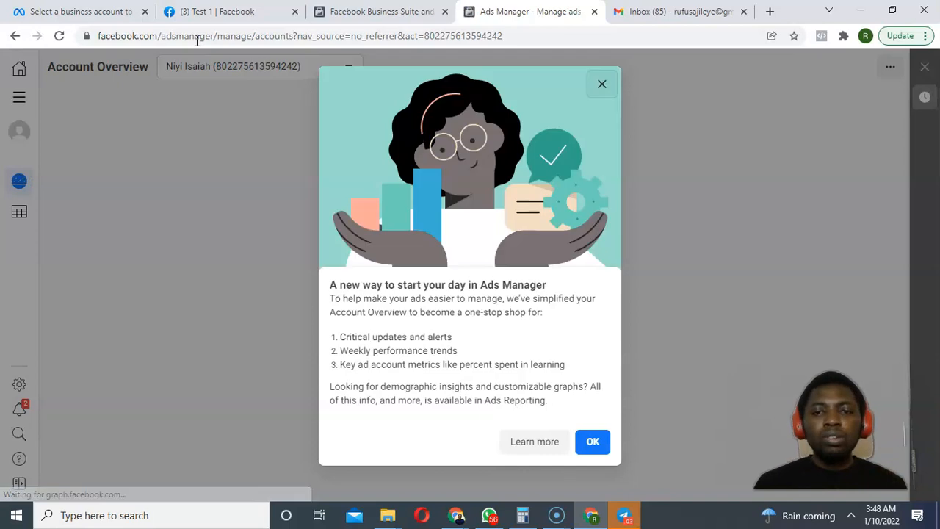
click(601, 87)
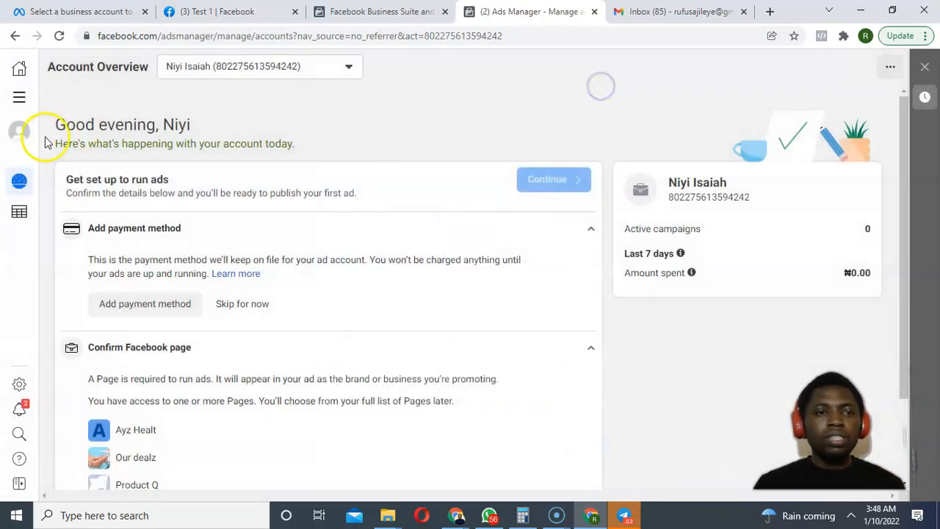
Reopen Ads Manager from the All tools menu to reload the account overview.
mouse_move(21, 105)
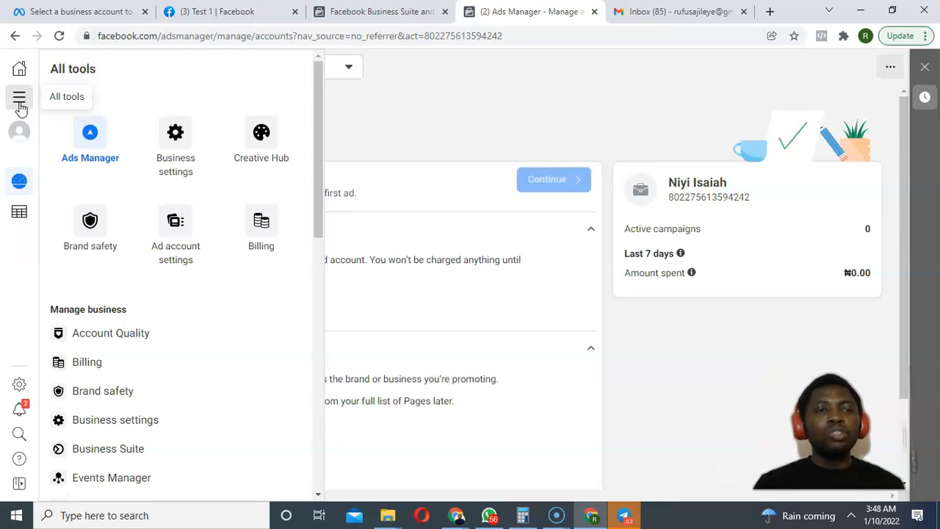
click(91, 148)
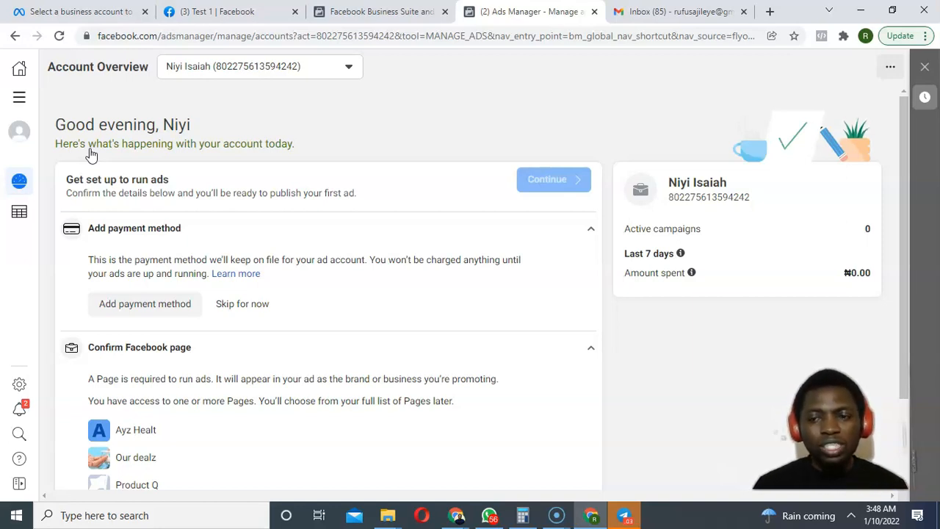
click(94, 150)
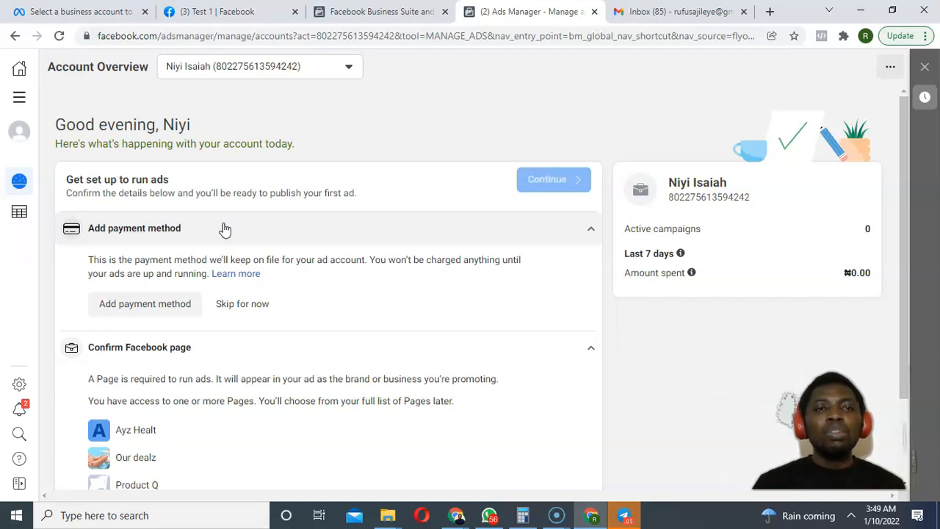
Switch to the Ad1 ad account from the See more ad accounts list.
click(291, 66)
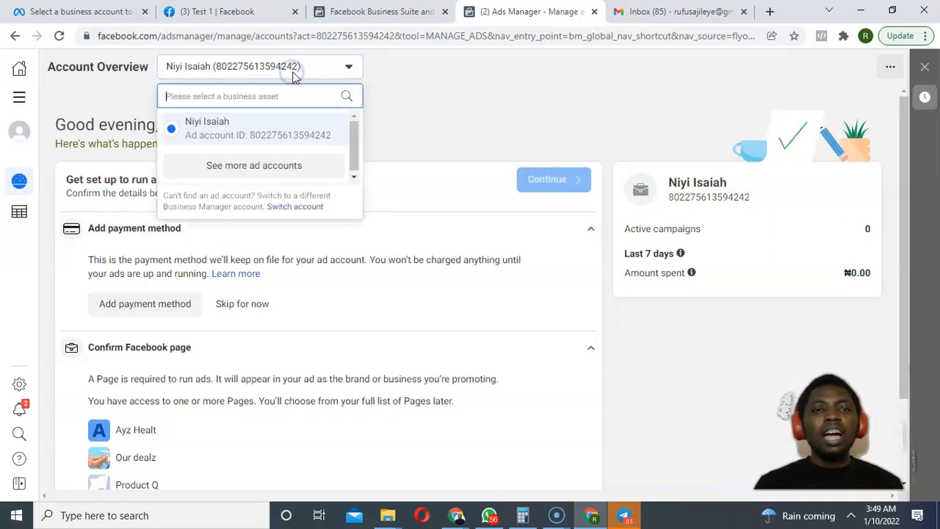
click(292, 176)
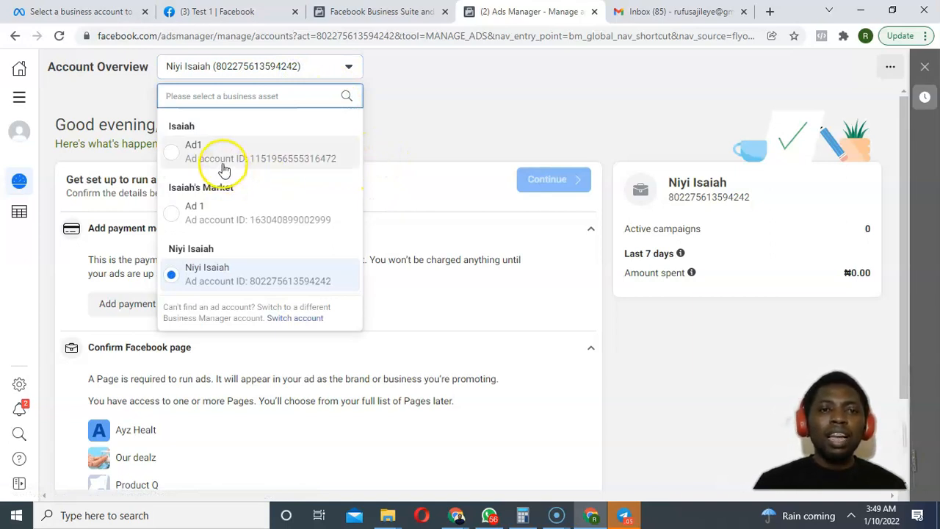
click(255, 164)
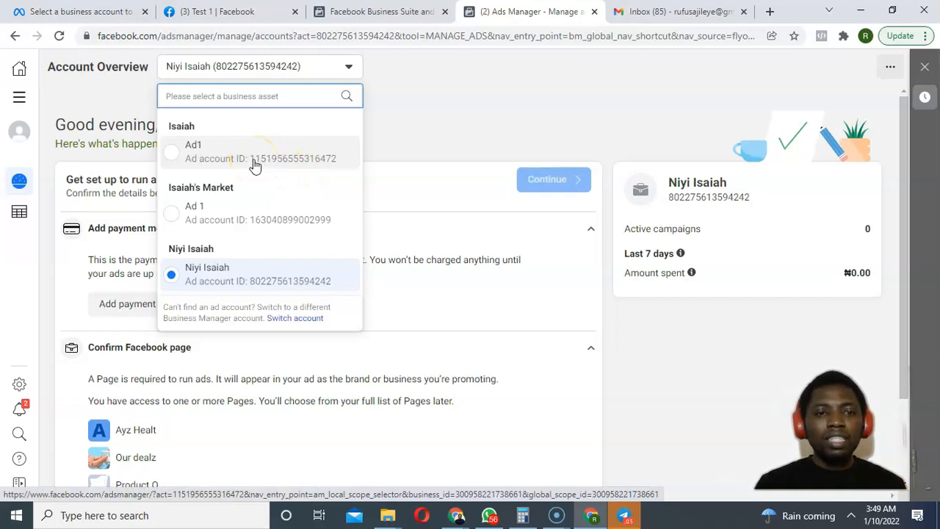
click(237, 287)
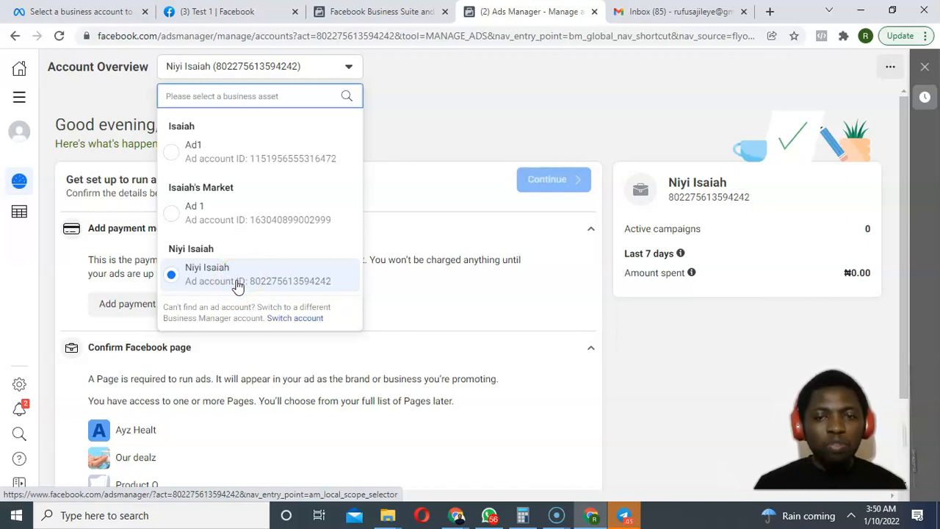
click(231, 160)
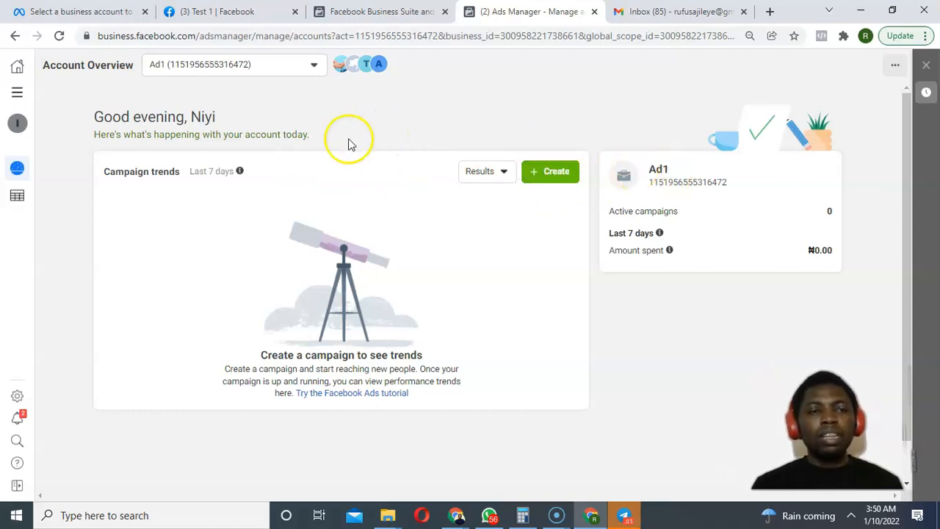
Open Ad1's Campaigns via All tools and close the Additional information and attribution banners.
click(17, 92)
click(83, 125)
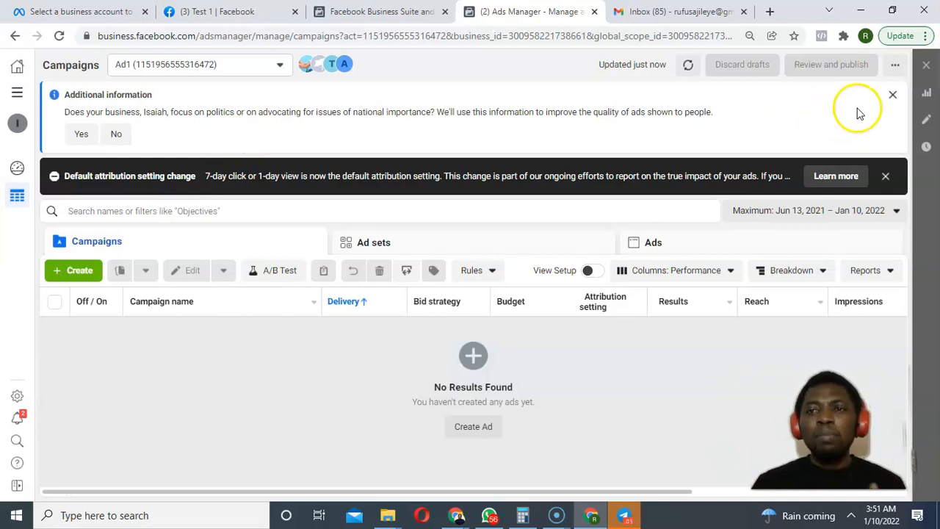
click(893, 94)
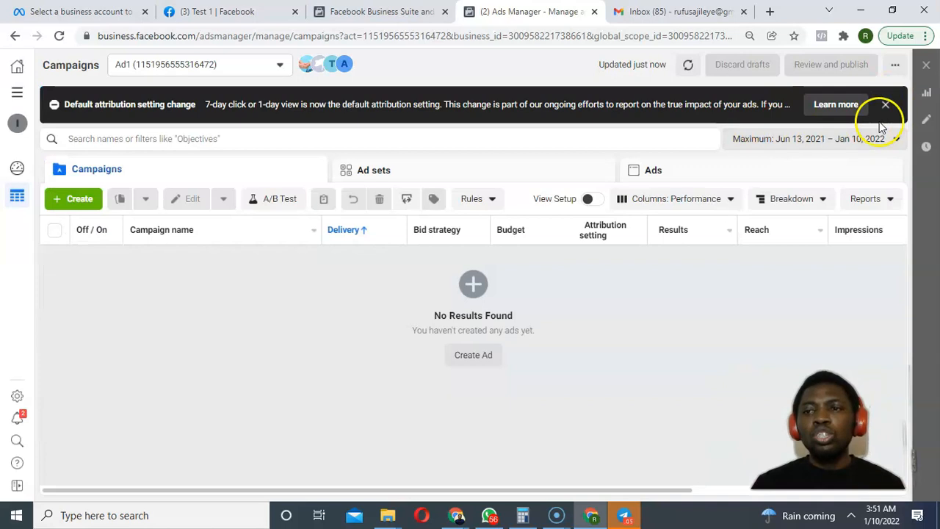
click(886, 105)
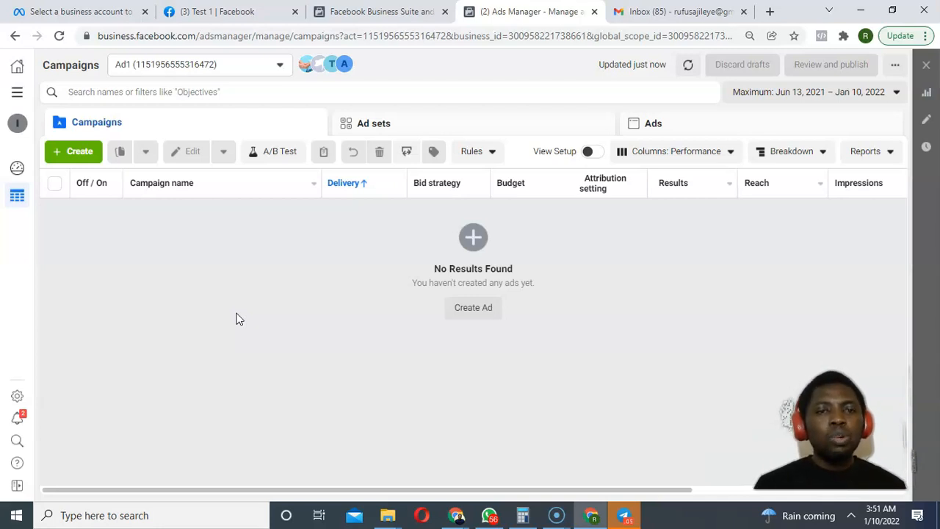
Start a new ad to bring up the Create new campaign objective choices.
click(474, 310)
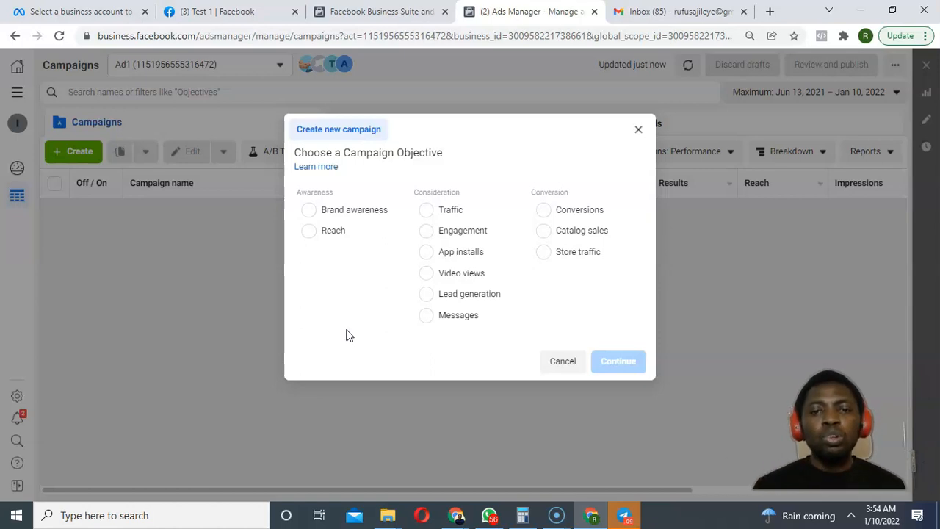
Choose the Traffic objective and name the campaign 'Test 1'.
click(434, 208)
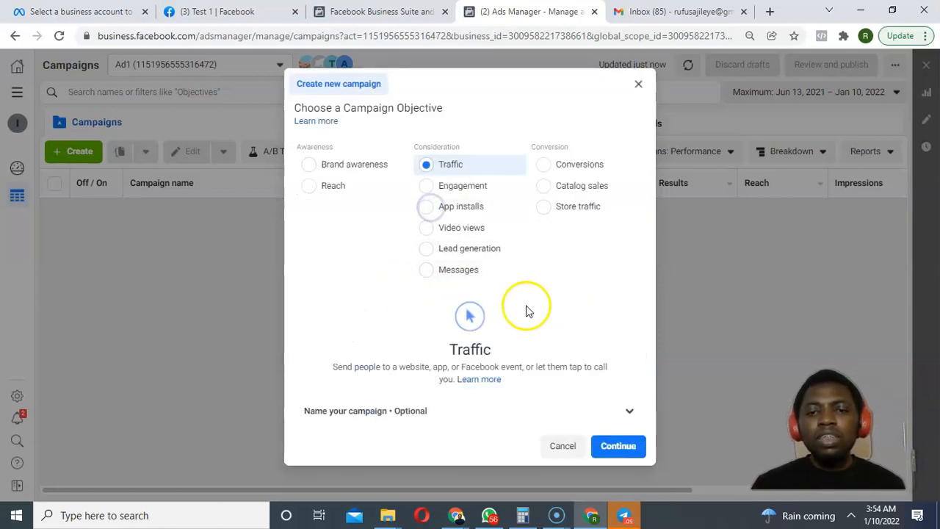
click(629, 409)
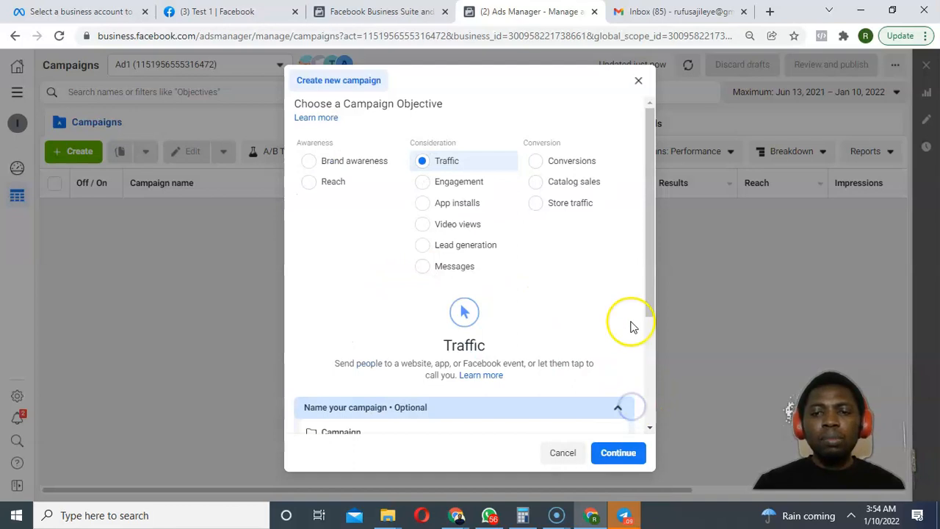
drag(646, 306, 654, 419)
click(423, 294)
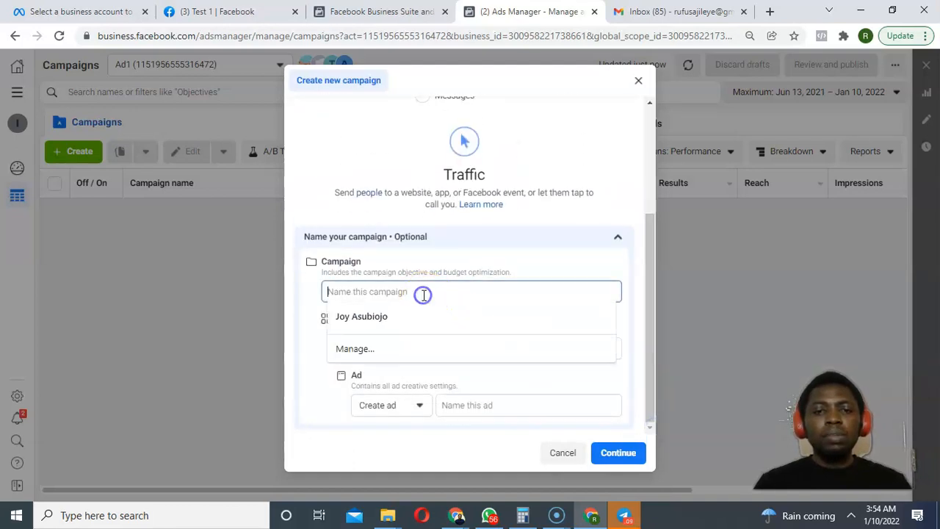
text(Tesy=)
key(BackSpace)
key(BackSpace)
text(t 1)
Name the ad set and ad 'Test 1' and create the campaign.
key(Tab)
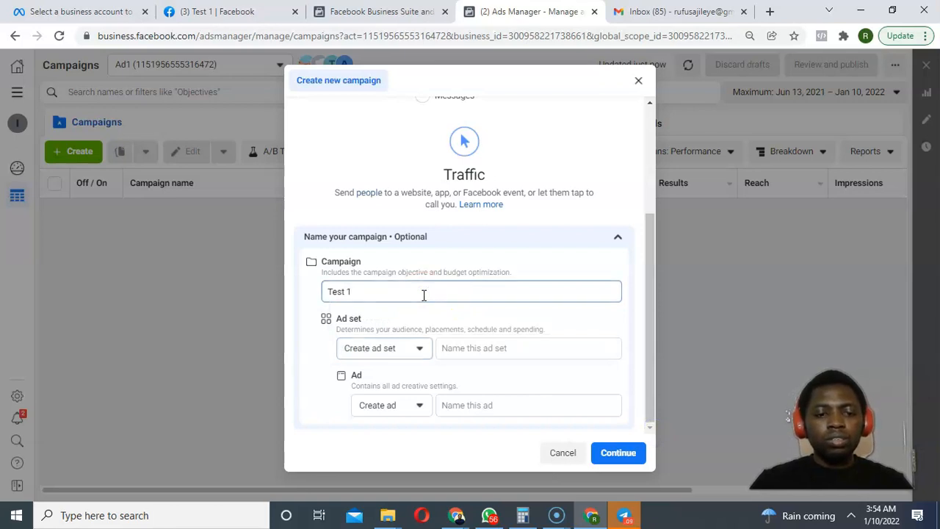
key(Tab)
text(Test 1)
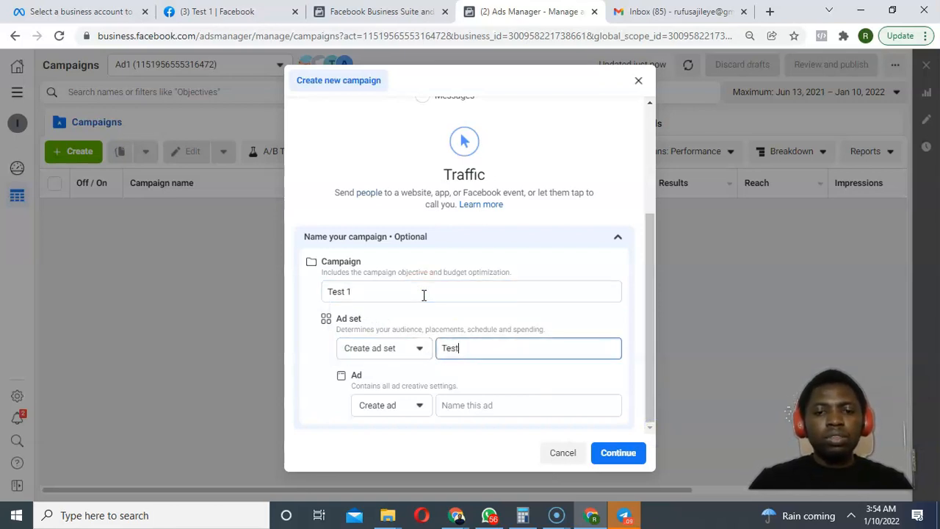
key(Tab)
key(Tab)
text(Tes)
text(1)
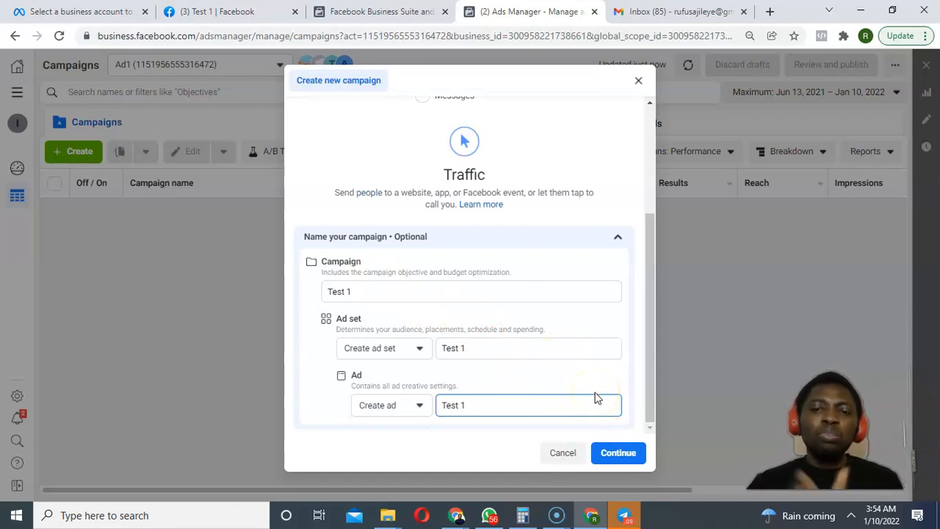
click(614, 453)
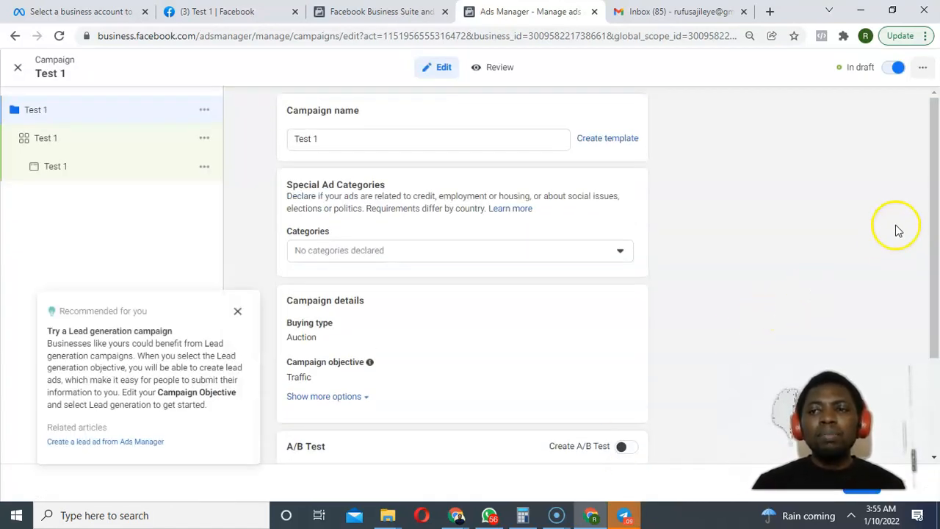
mouse_move(930, 188)
mouse_down()
mouse_move(928, 330)
mouse_move(922, 203)
mouse_up()
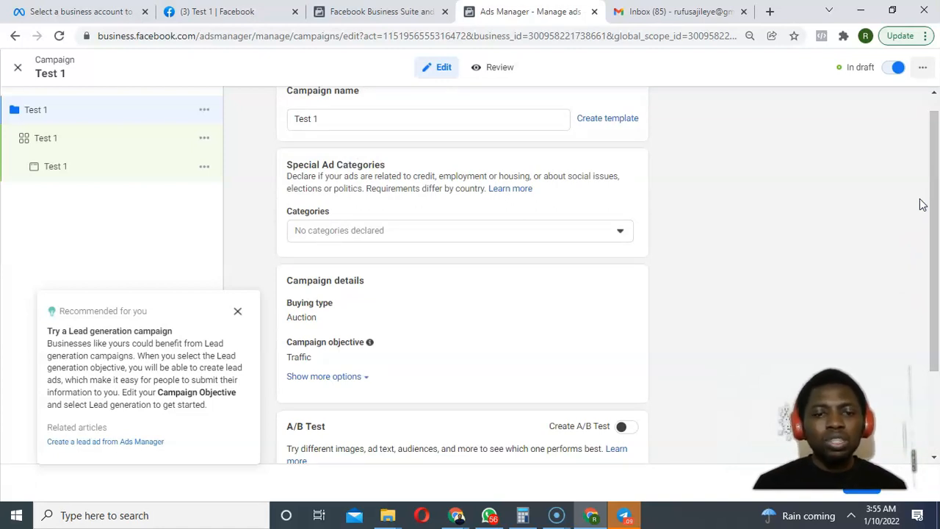
drag(922, 204, 926, 295)
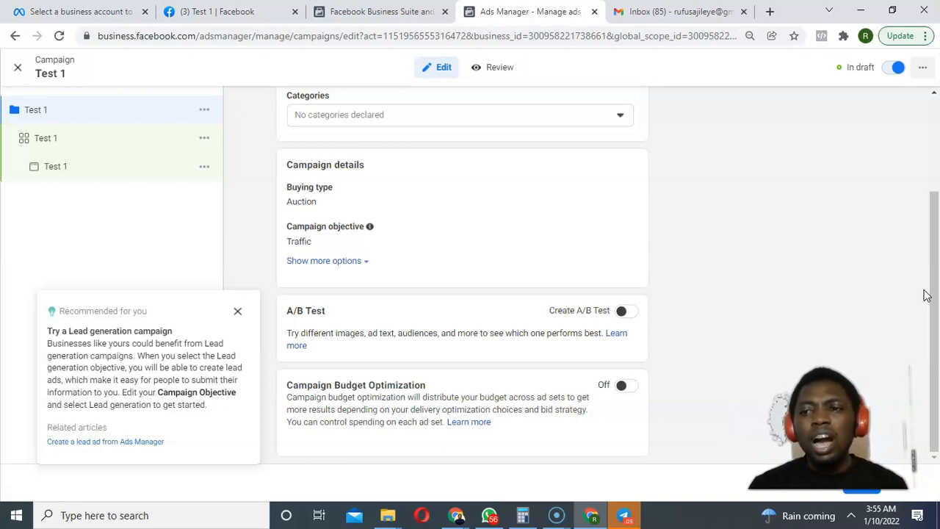
drag(930, 308, 927, 183)
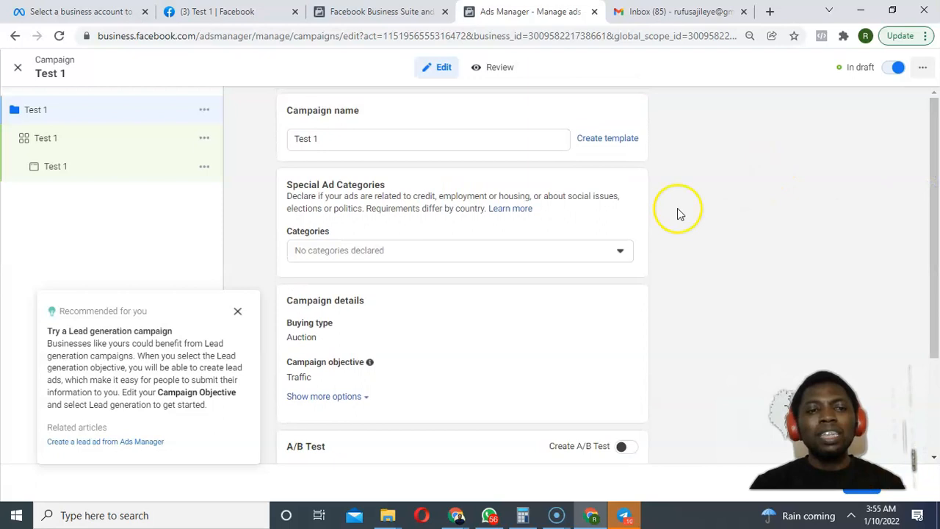
click(602, 259)
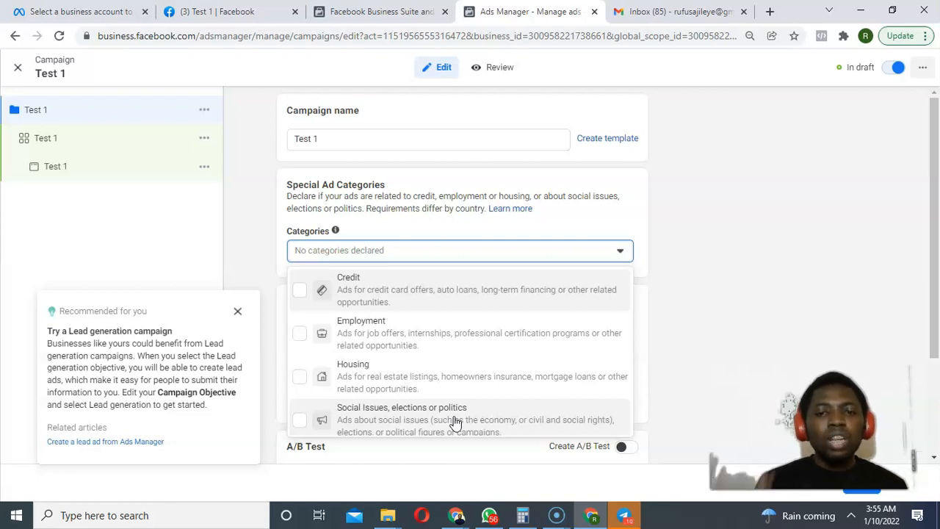
drag(932, 193, 930, 210)
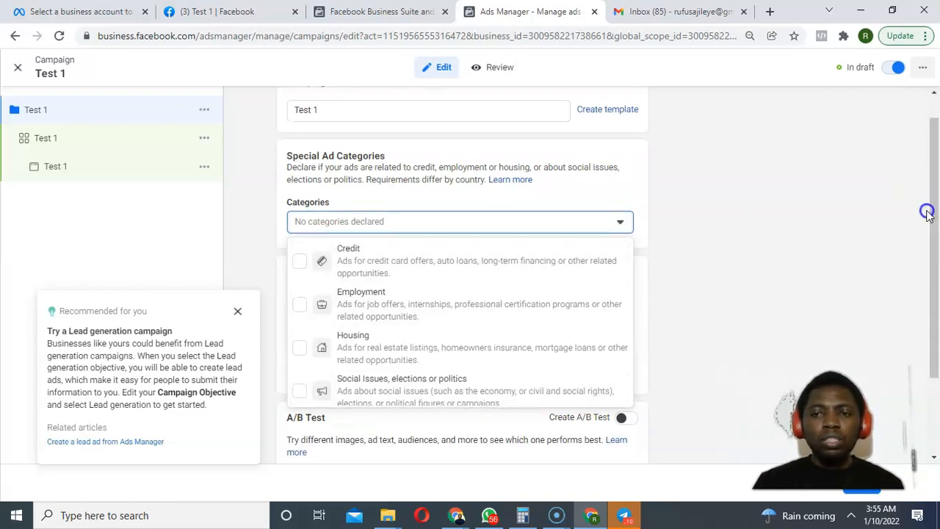
click(829, 218)
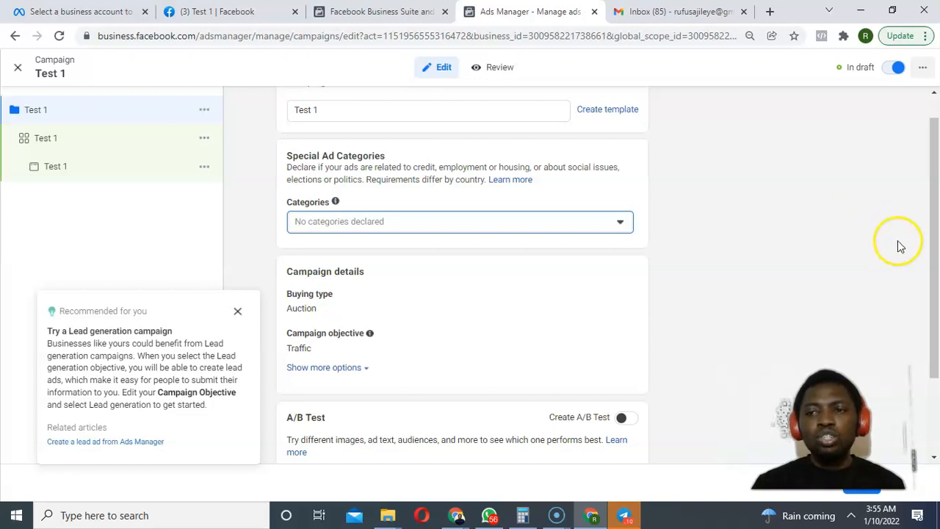
drag(927, 247, 925, 337)
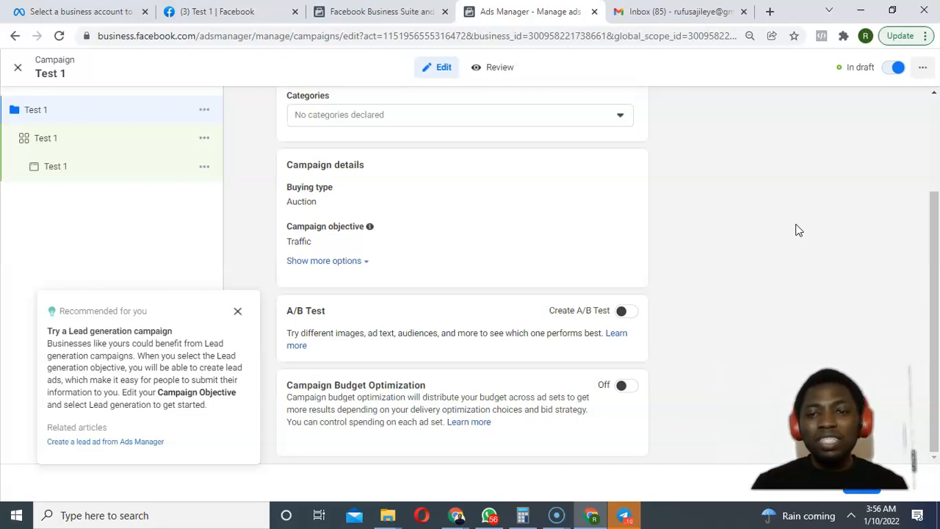
Continue to the Test 1 ad set settings and scroll to Budget & schedule.
click(854, 497)
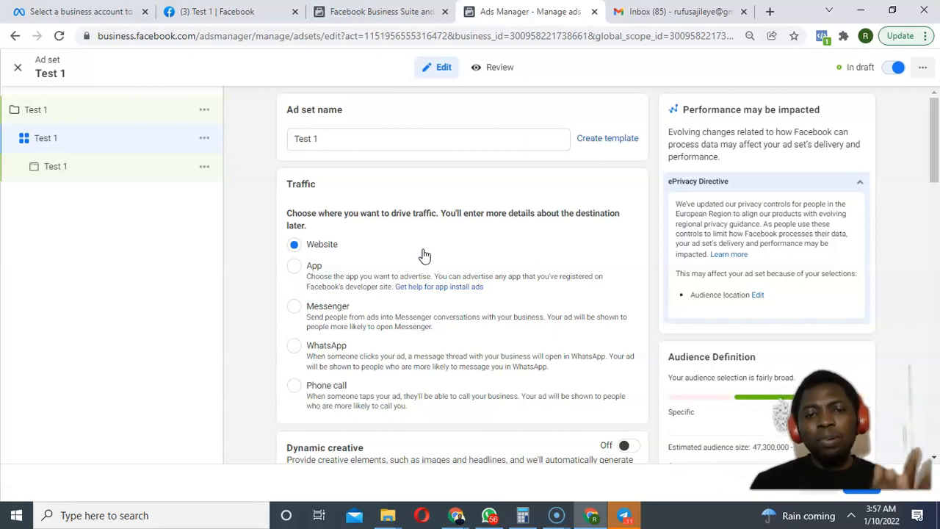
drag(928, 151, 906, 217)
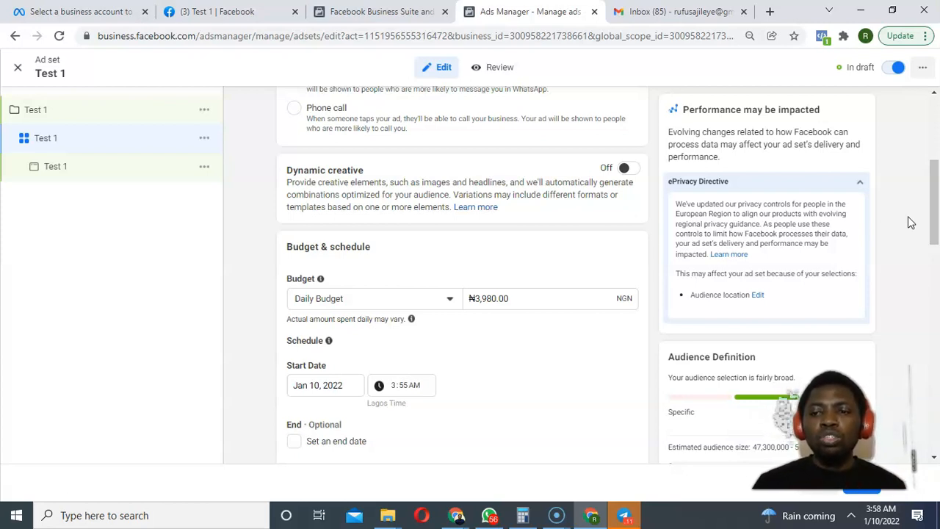
mouse_move(934, 217)
mouse_down()
mouse_move(931, 243)
mouse_move(930, 210)
mouse_move(932, 247)
mouse_move(927, 218)
mouse_up()
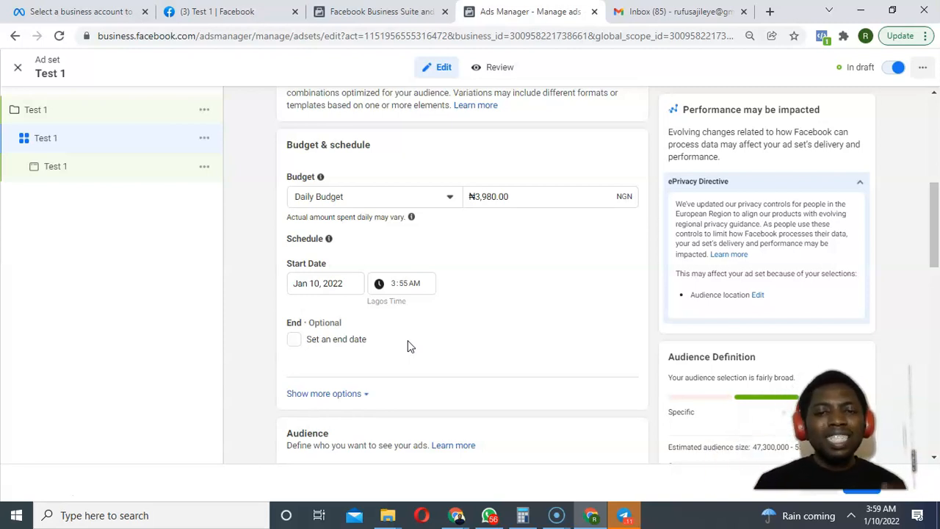
drag(935, 229, 909, 305)
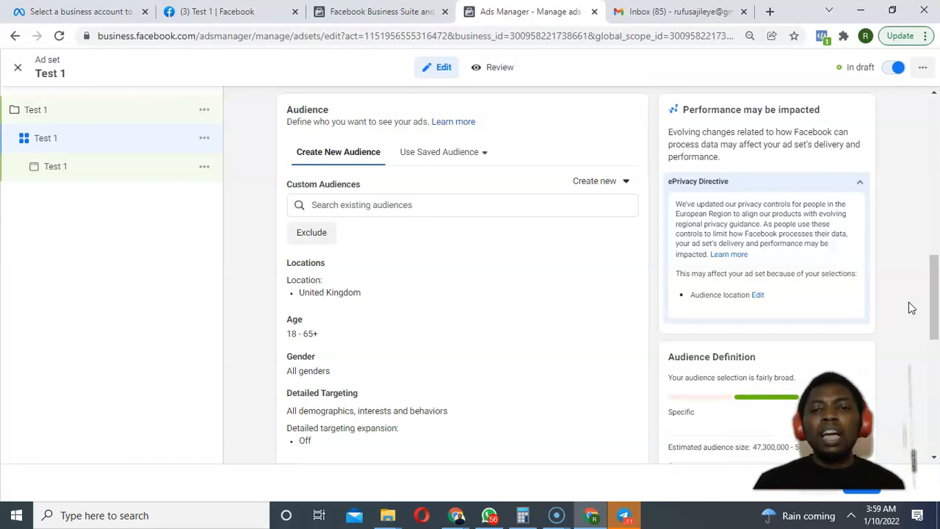
Add Nigeria, Ghana and United States as target locations, then collapse the ePrivacy panel.
click(622, 267)
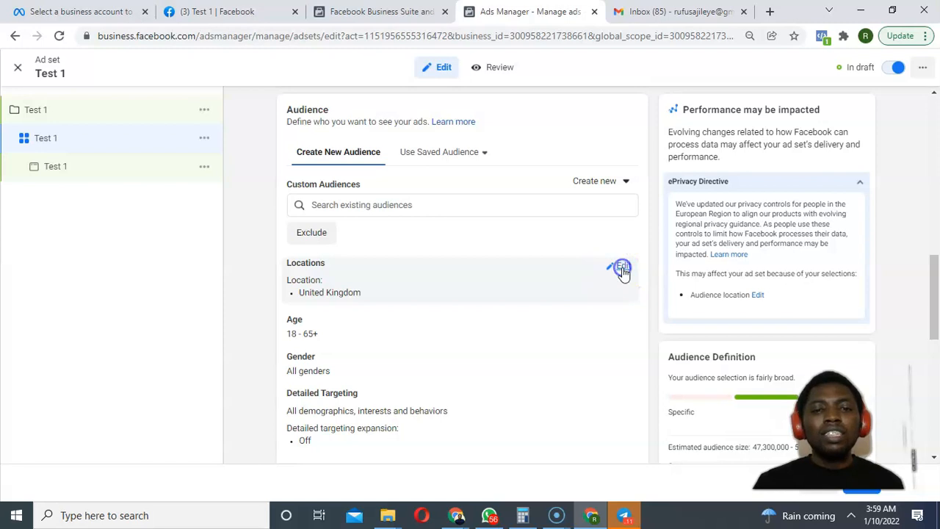
click(414, 369)
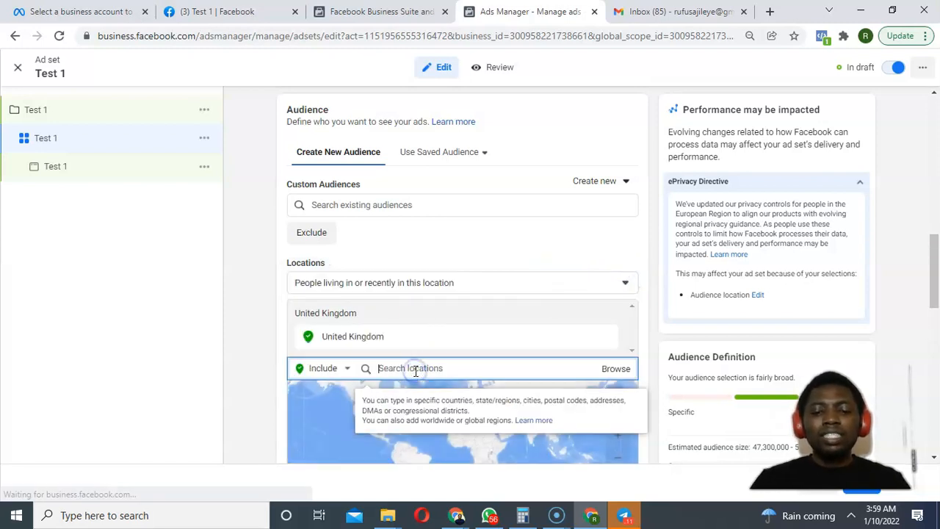
text(nigeria)
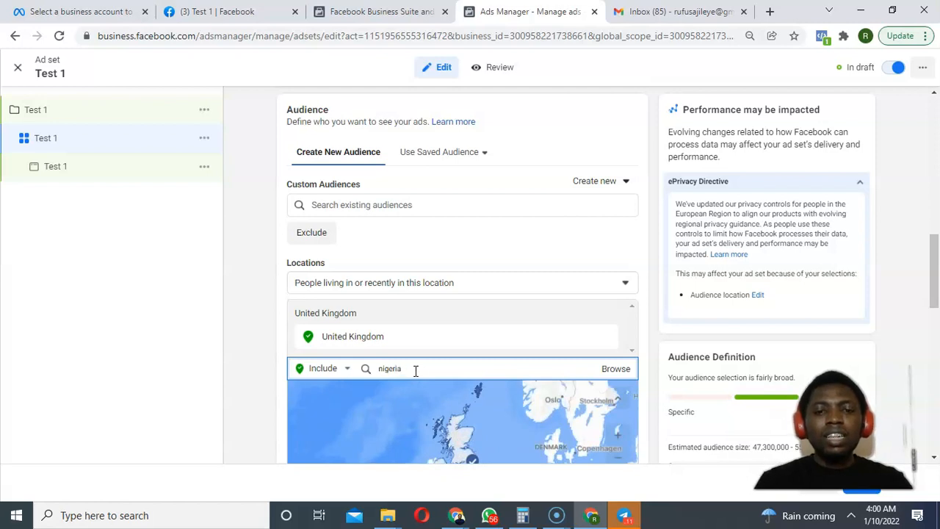
click(444, 401)
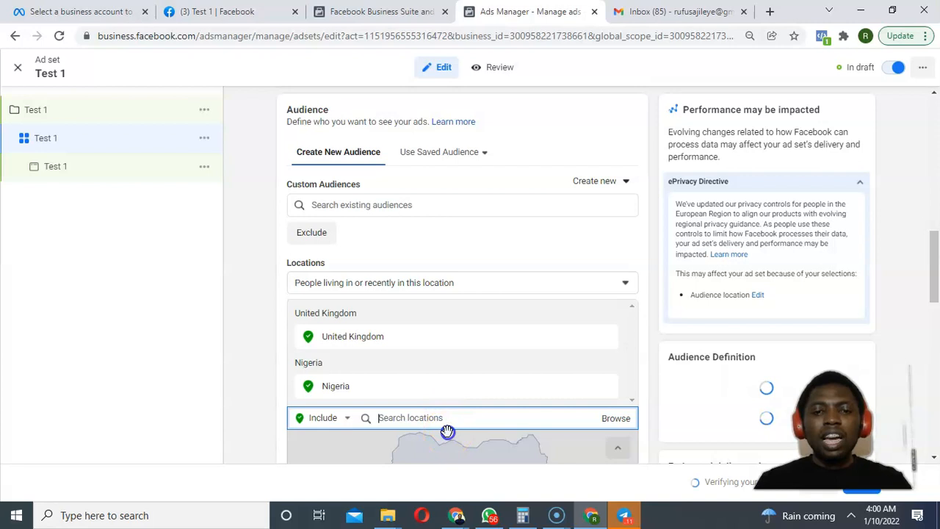
scroll(447, 431, down, 2)
text(ghana)
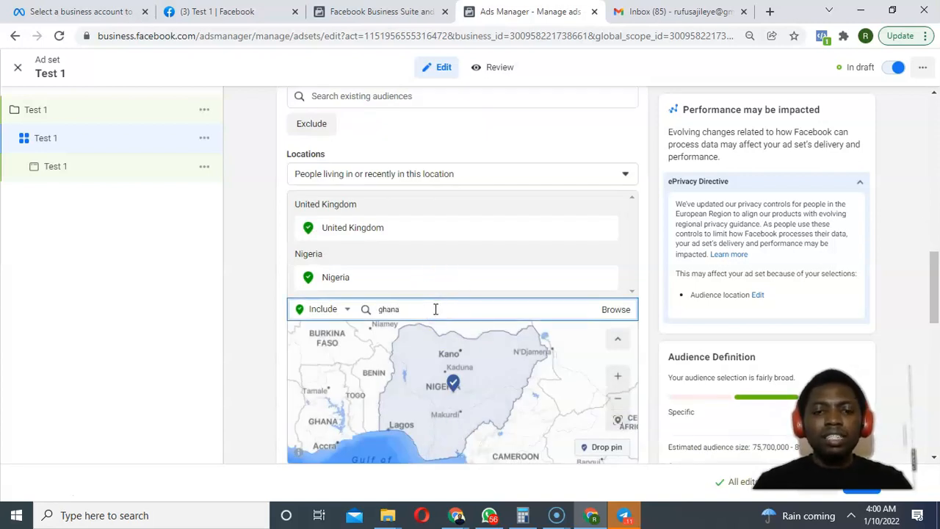
click(441, 339)
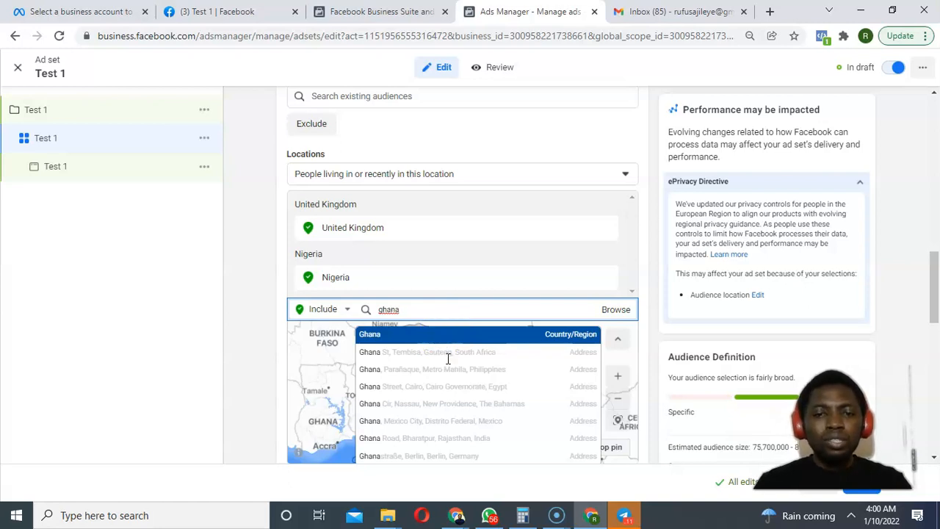
text(uni)
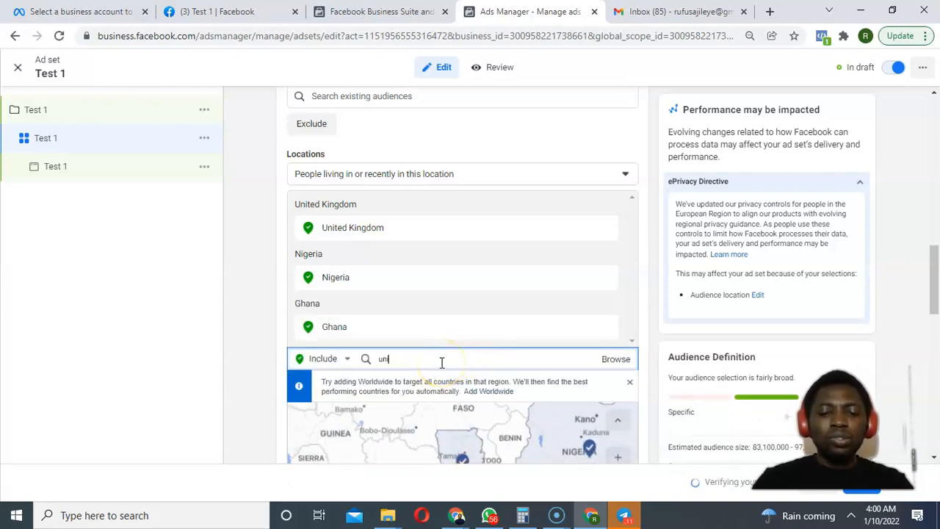
text(ted state)
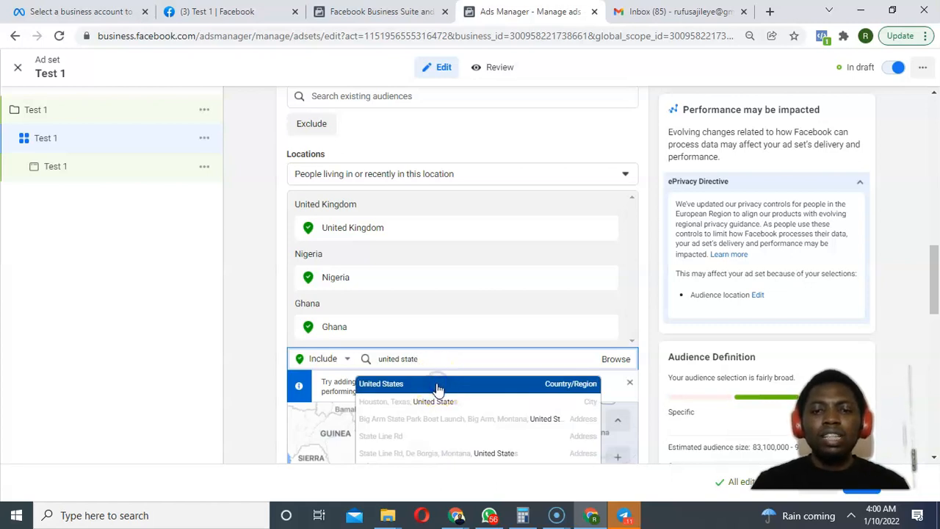
click(436, 385)
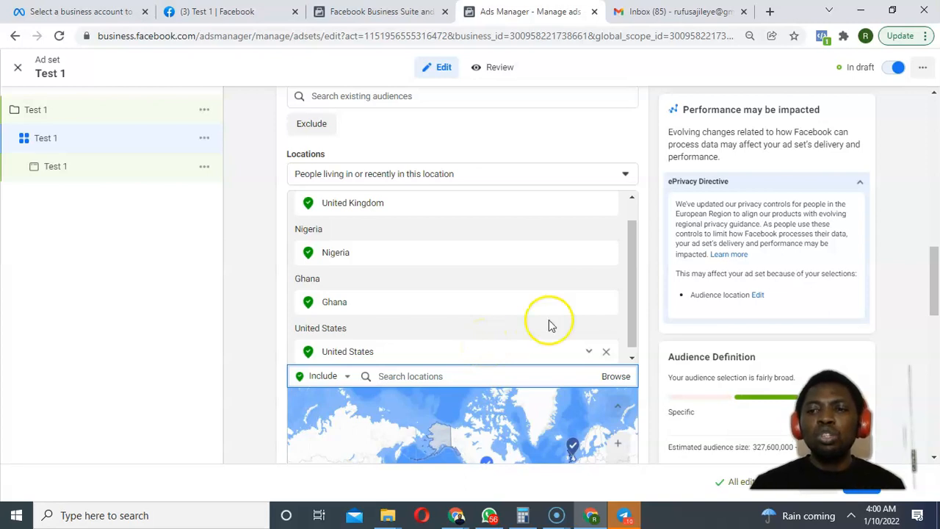
click(860, 185)
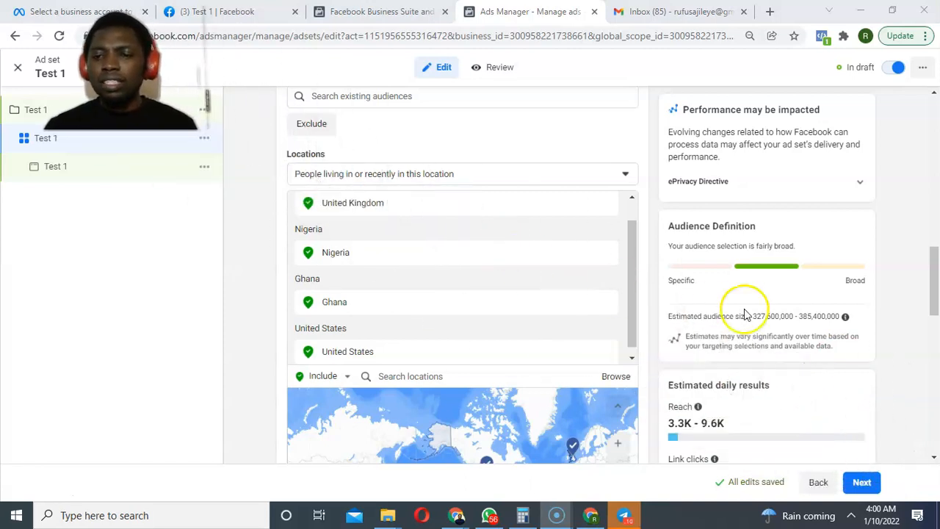
scroll(902, 345, down, 5)
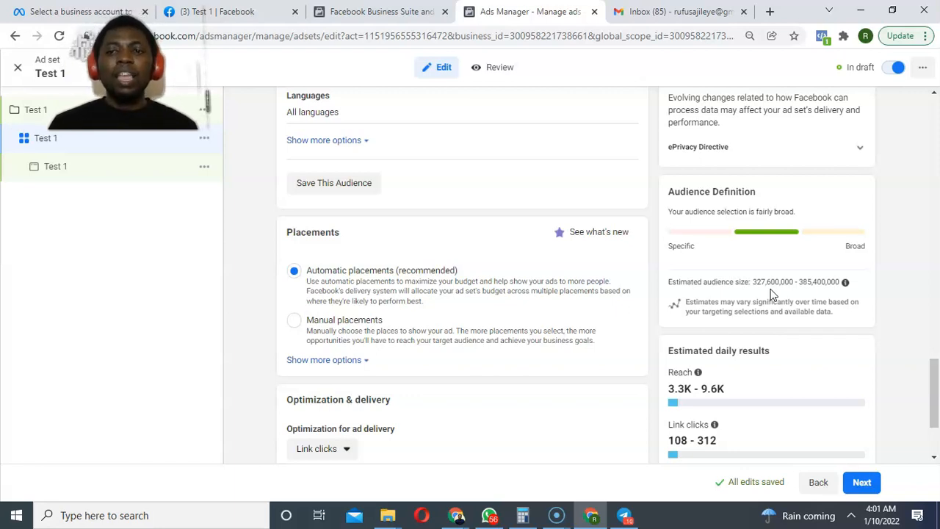
drag(932, 374, 912, 267)
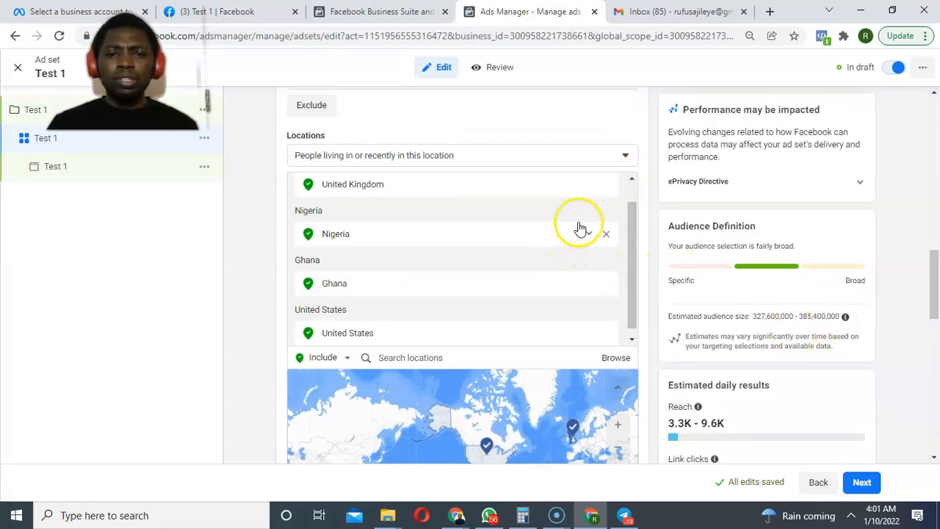
Delete United States and Nigeria from Locations so only United Kingdom and Ghana remain.
click(606, 335)
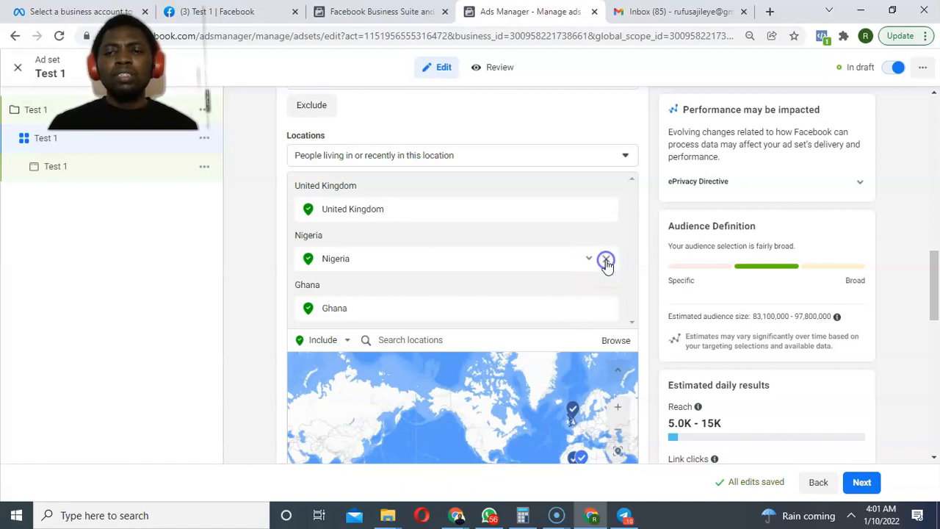
click(606, 262)
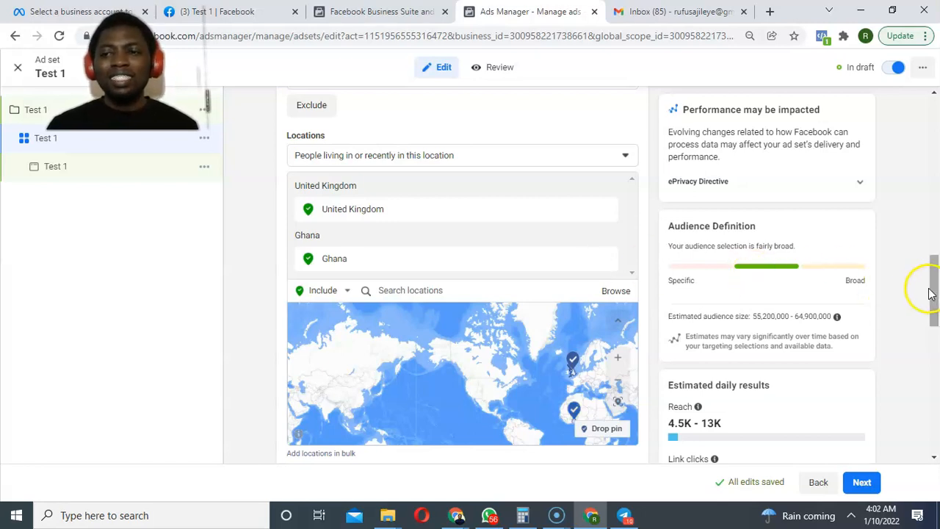
drag(931, 294, 929, 326)
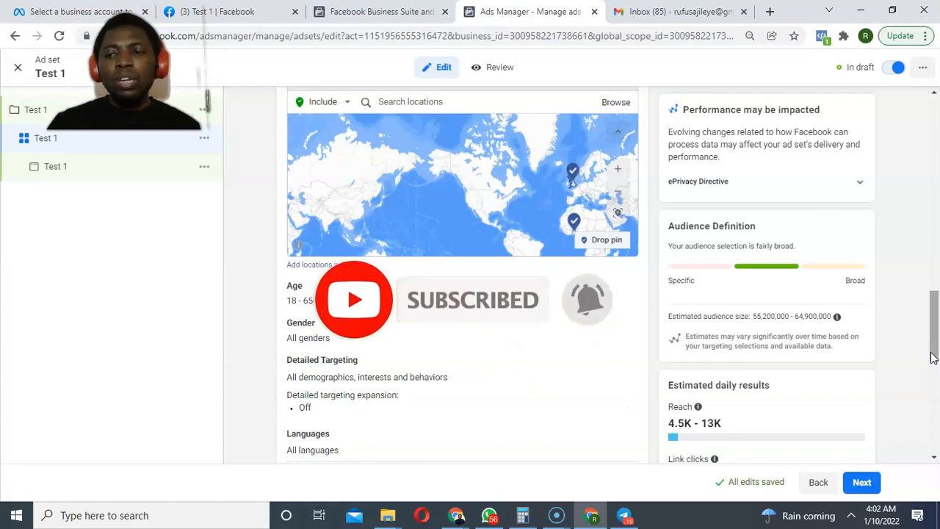
drag(933, 358, 912, 233)
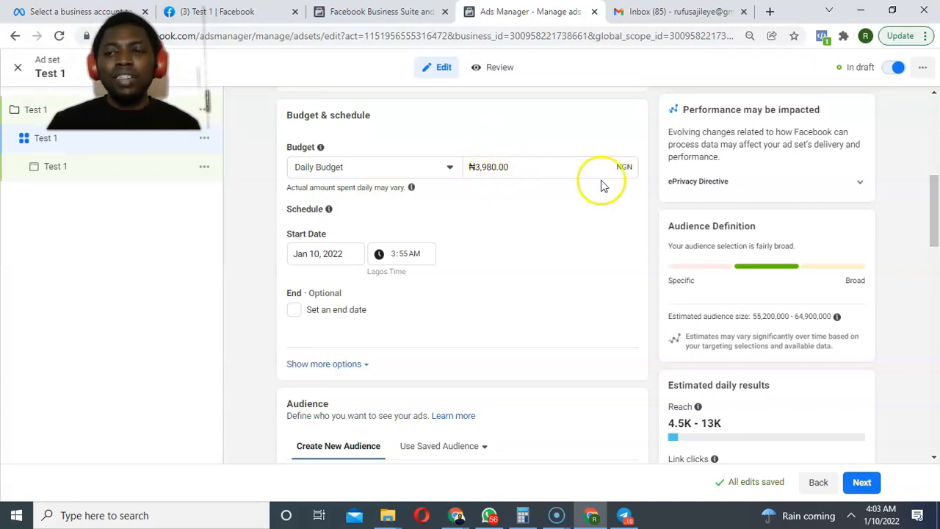
drag(933, 216, 922, 418)
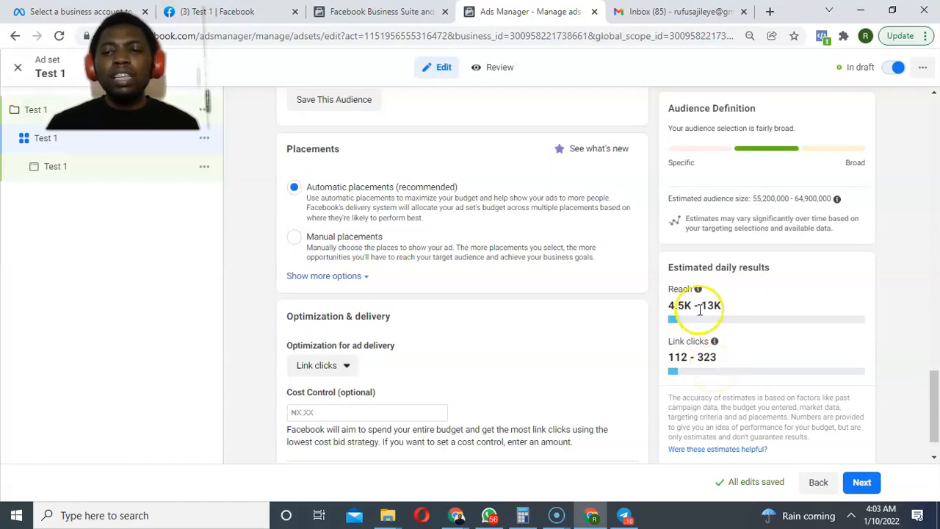
mouse_move(698, 290)
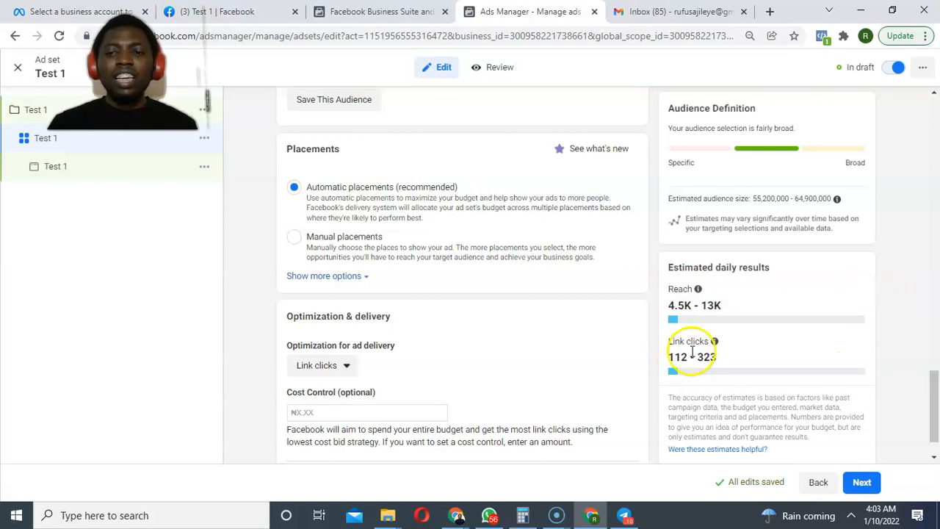
mouse_move(714, 343)
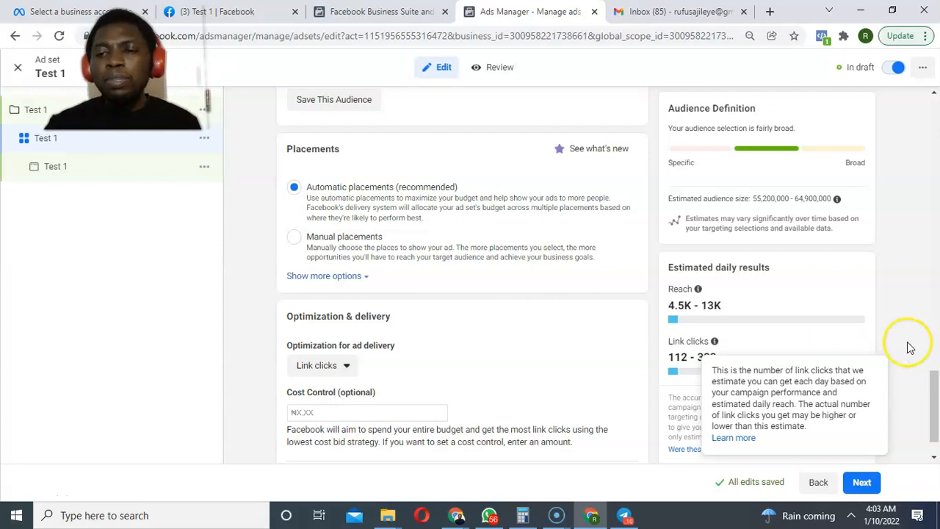
Change the Test 1 daily budget from ₦3,980 to ₦5,000.
drag(929, 390, 886, 199)
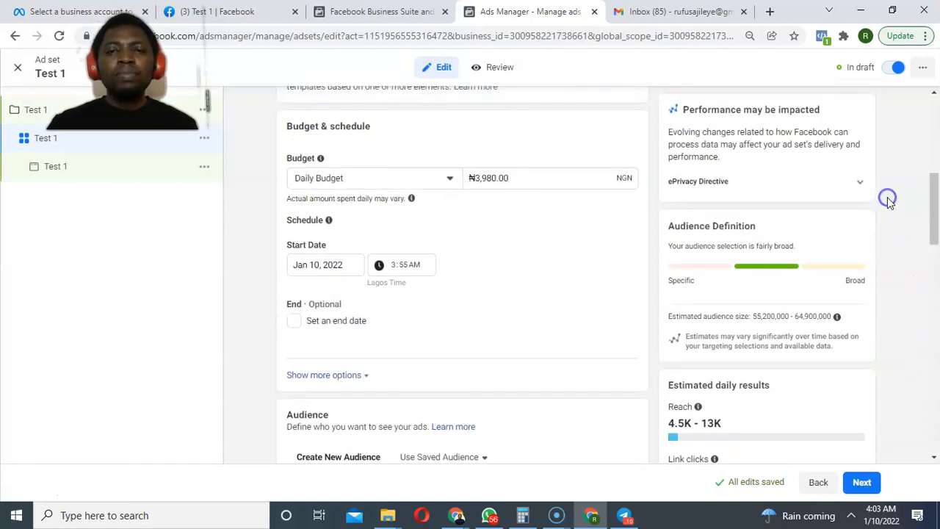
triple_click(500, 178)
text(5000)
click(561, 219)
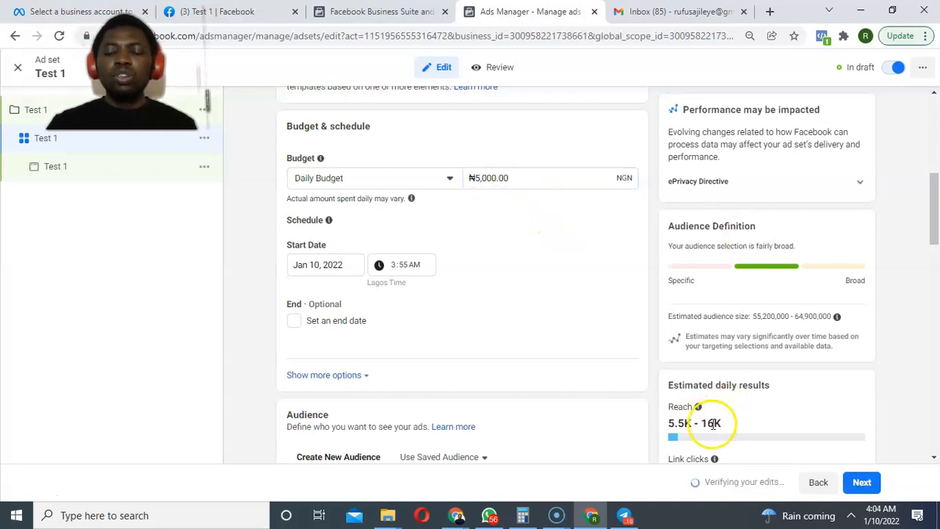
Replace the daily budget amount with ₦20,000.
drag(932, 231, 879, 222)
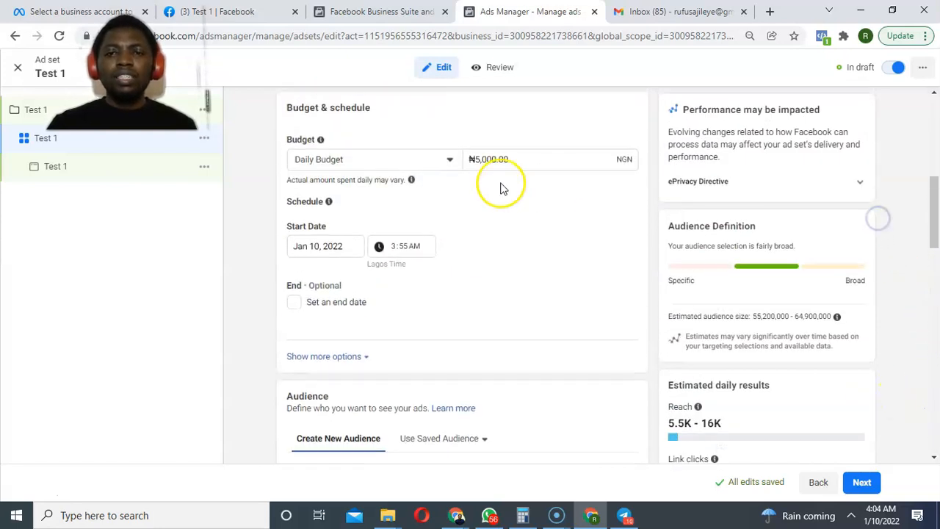
double_click(491, 158)
text(20000)
click(567, 203)
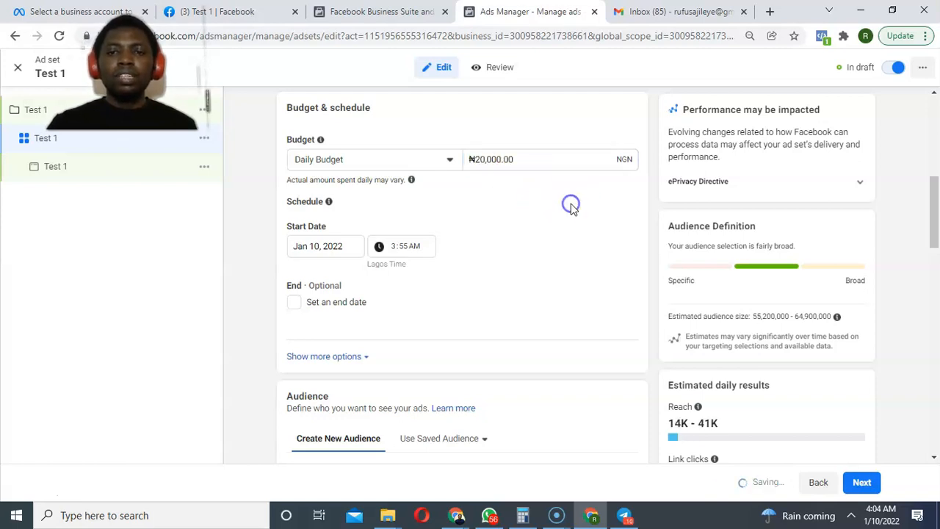
drag(931, 229, 932, 413)
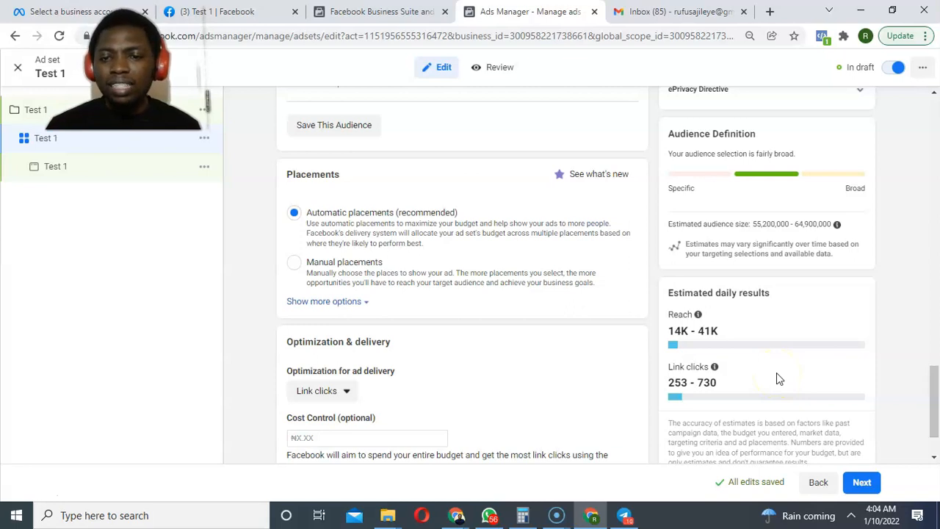
Remove Ghana and search 'london' to target London, England (+25mi) as the location.
drag(929, 413, 906, 313)
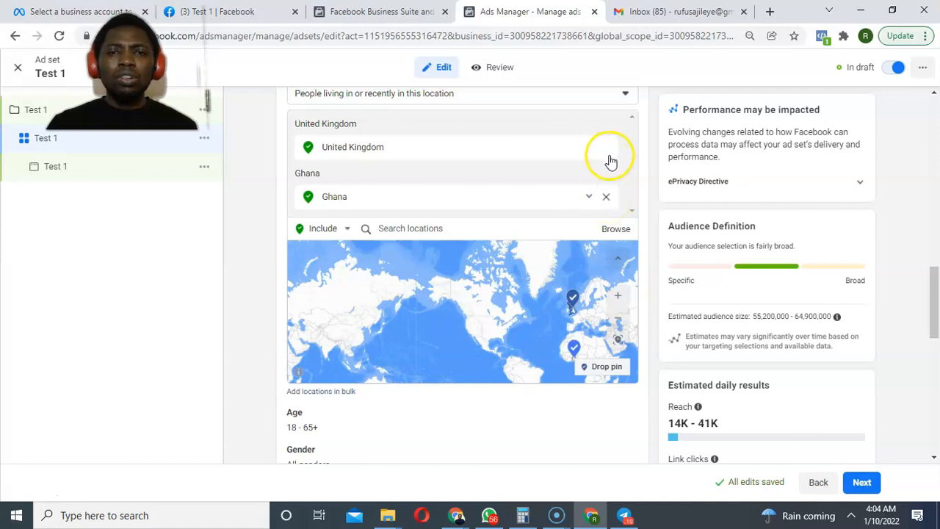
click(606, 196)
click(465, 177)
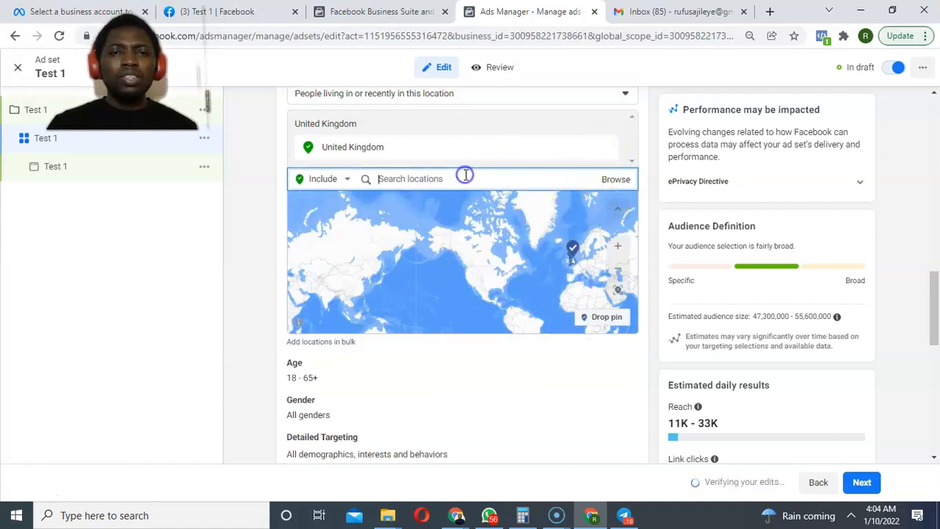
text(london)
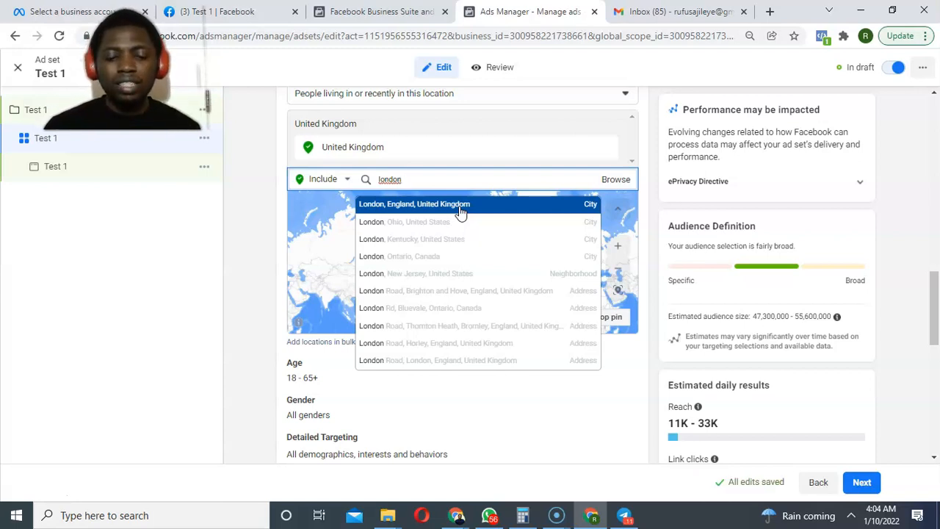
click(461, 206)
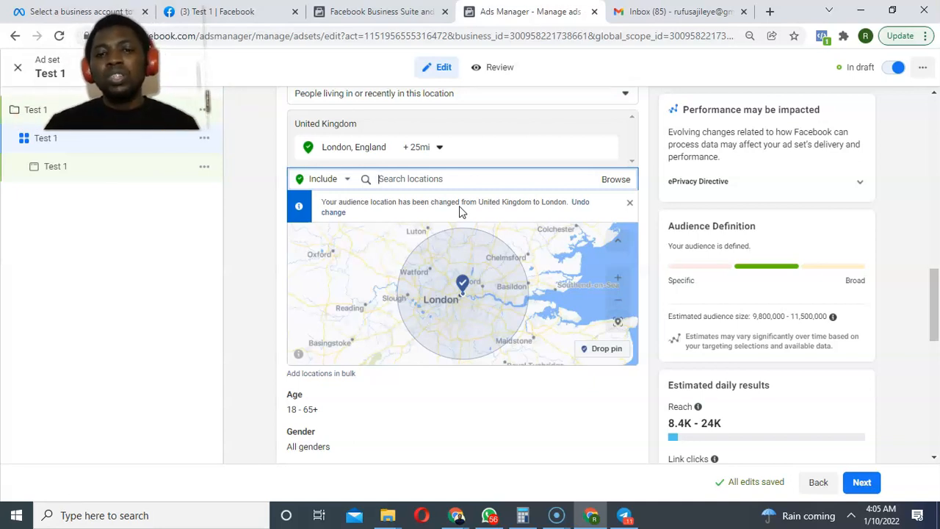
Make the Age row editable, revealing the 18 to 65+ age dropdowns.
drag(931, 301, 933, 346)
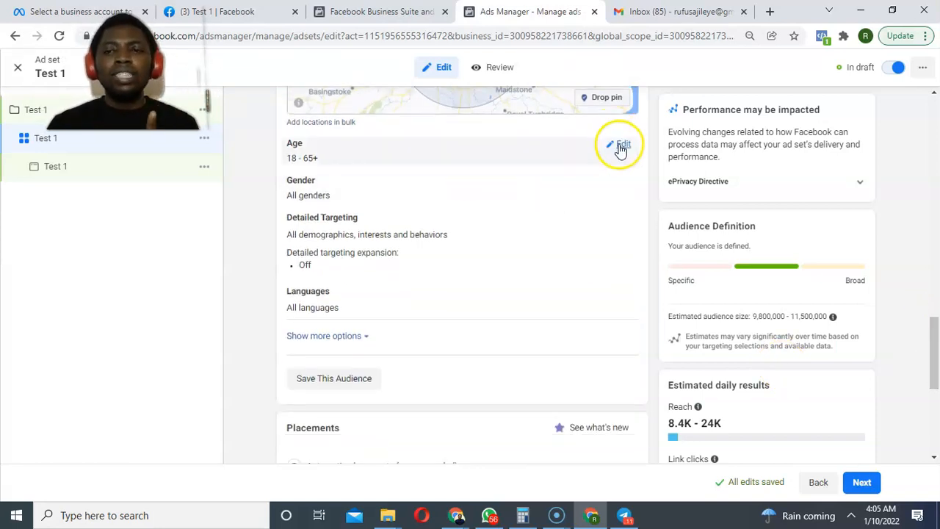
click(621, 145)
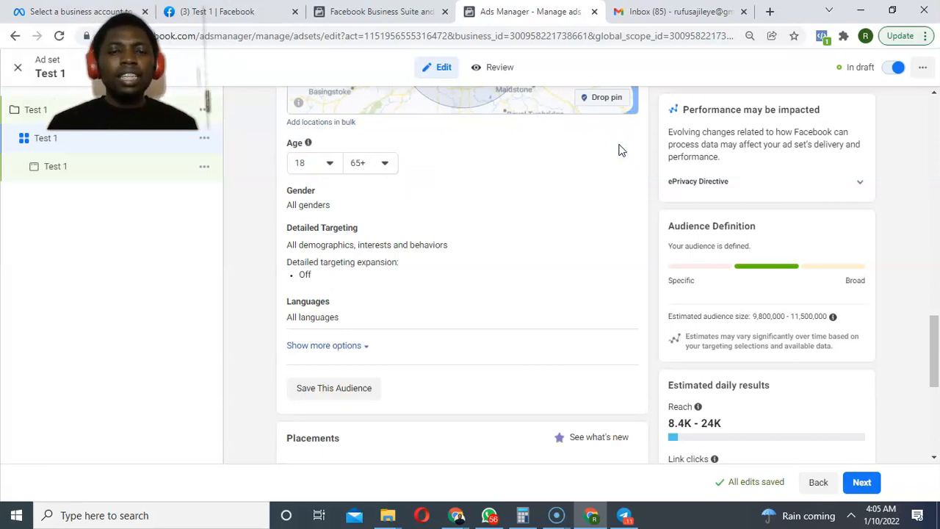
click(617, 152)
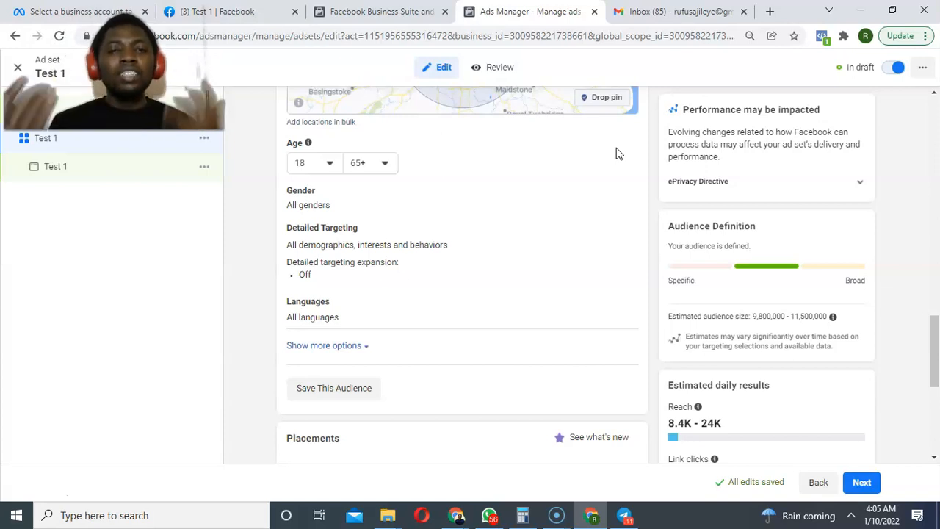
click(517, 176)
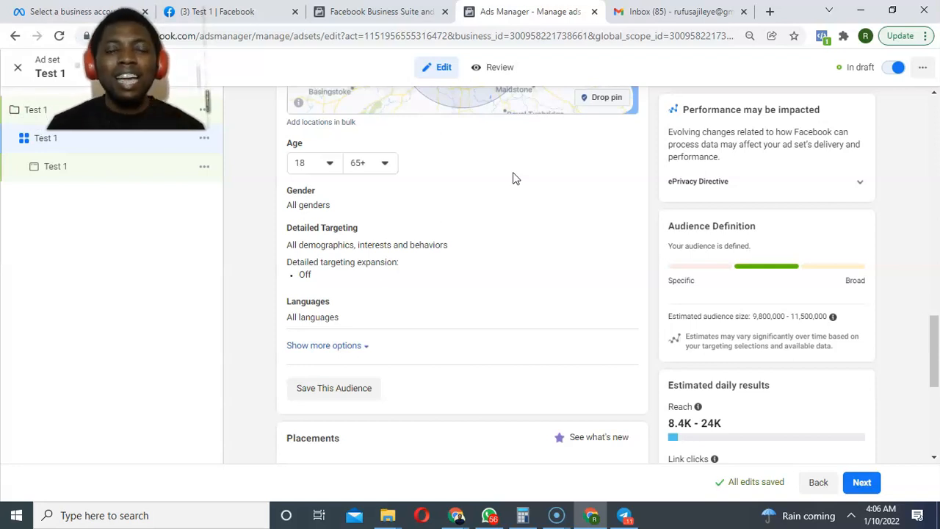
Set the minimum age to 25 and the maximum age to 55.
click(330, 163)
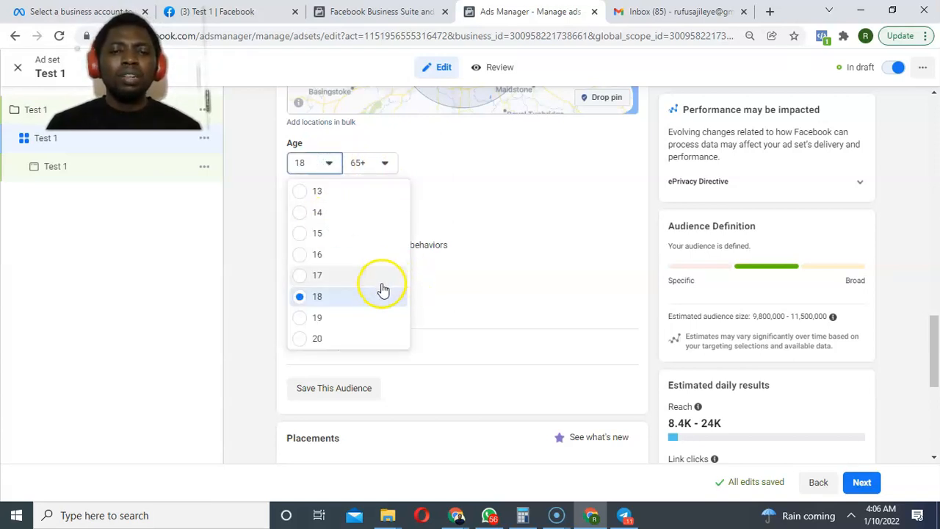
scroll(381, 289, down, 2)
scroll(380, 290, down, 1)
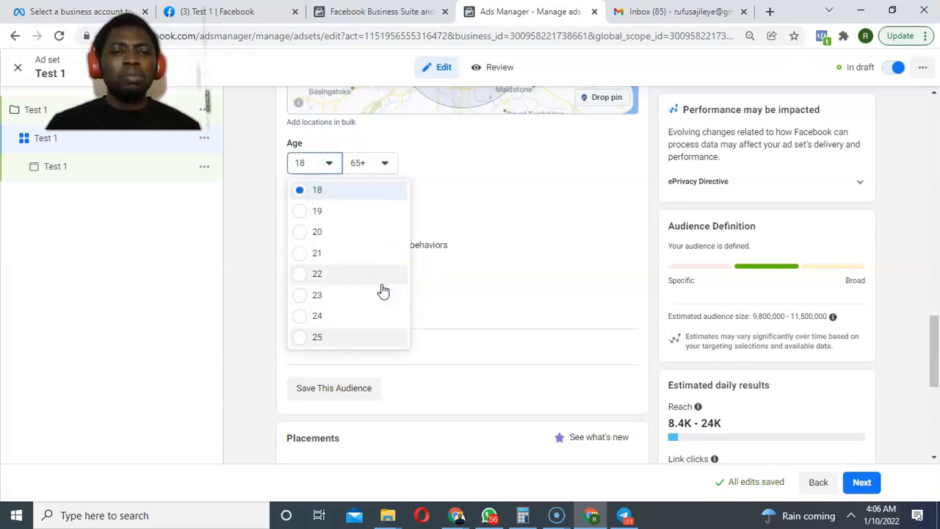
click(360, 337)
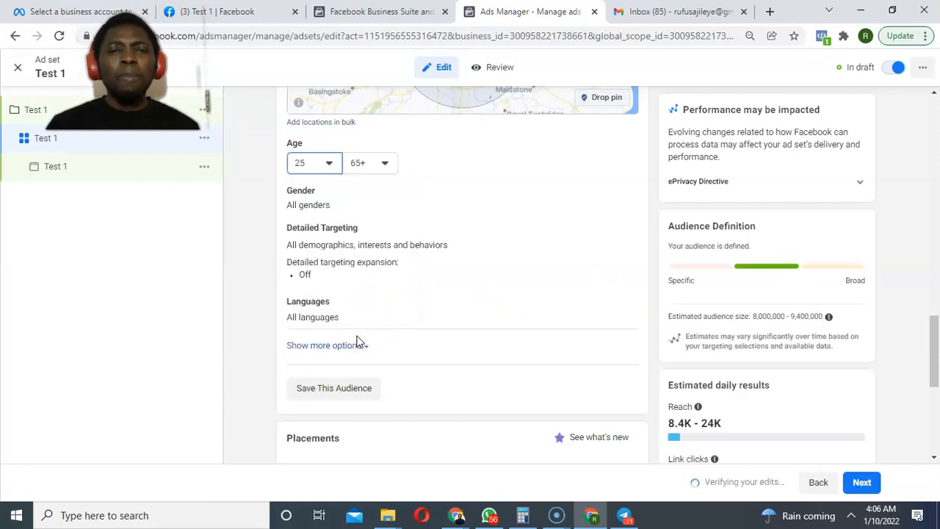
click(379, 164)
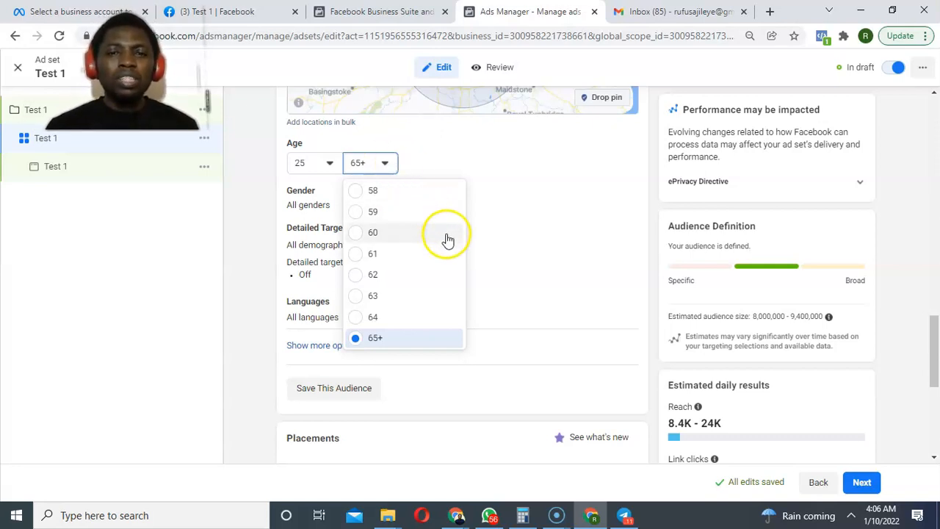
scroll(435, 244, up, 2)
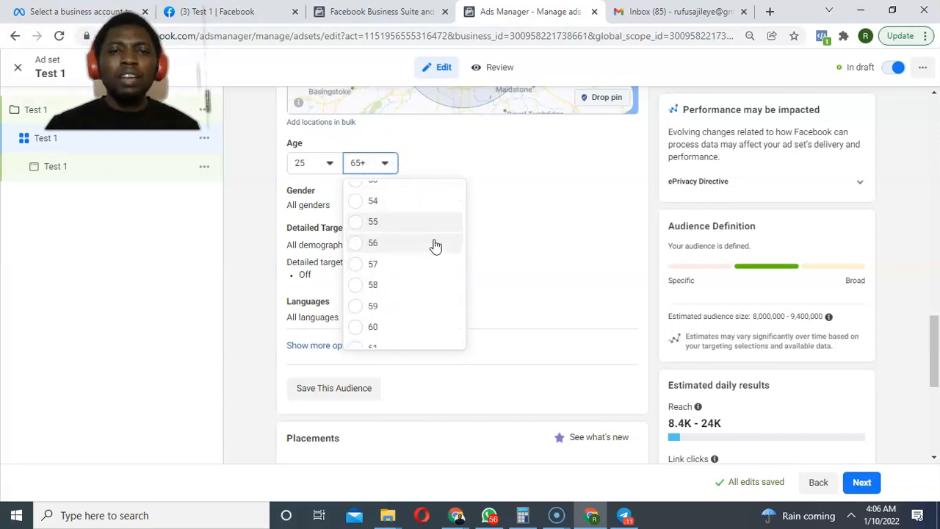
click(413, 223)
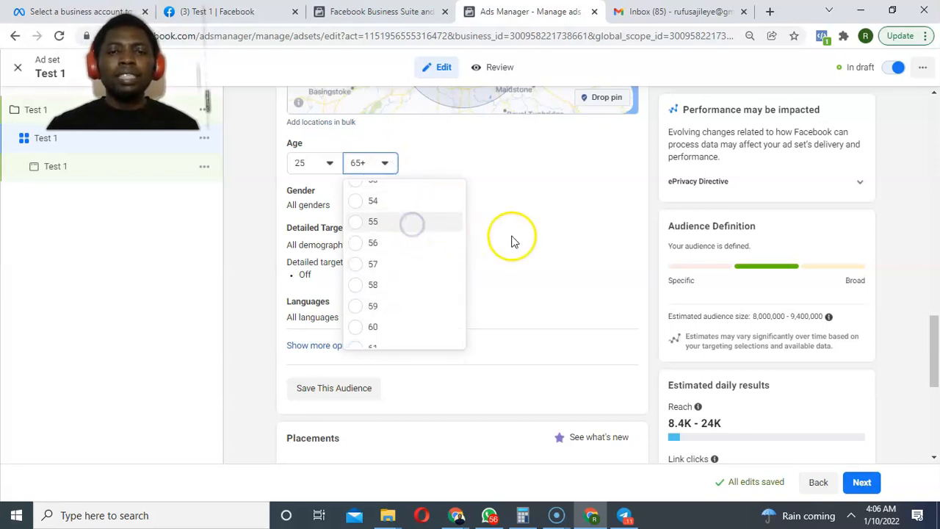
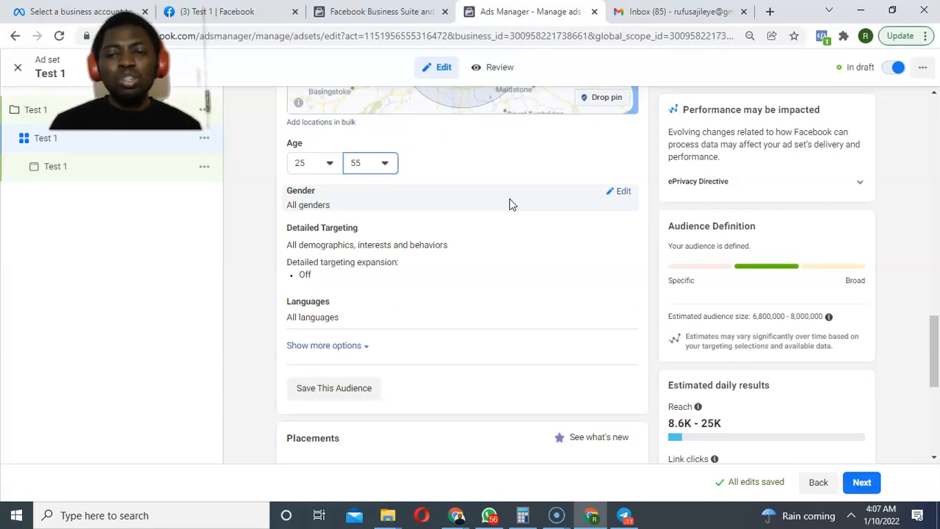
Change the audience Gender to Men, then open the Detailed Targeting editor.
click(619, 191)
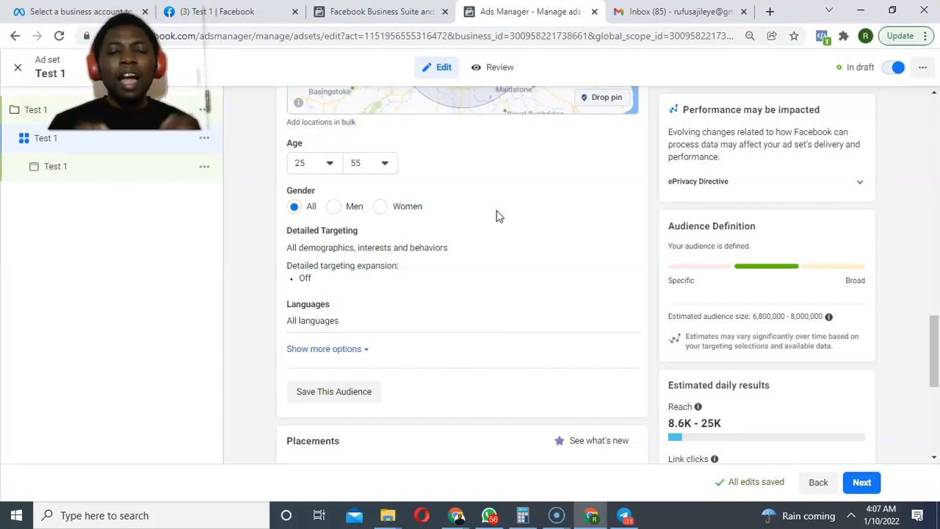
click(335, 207)
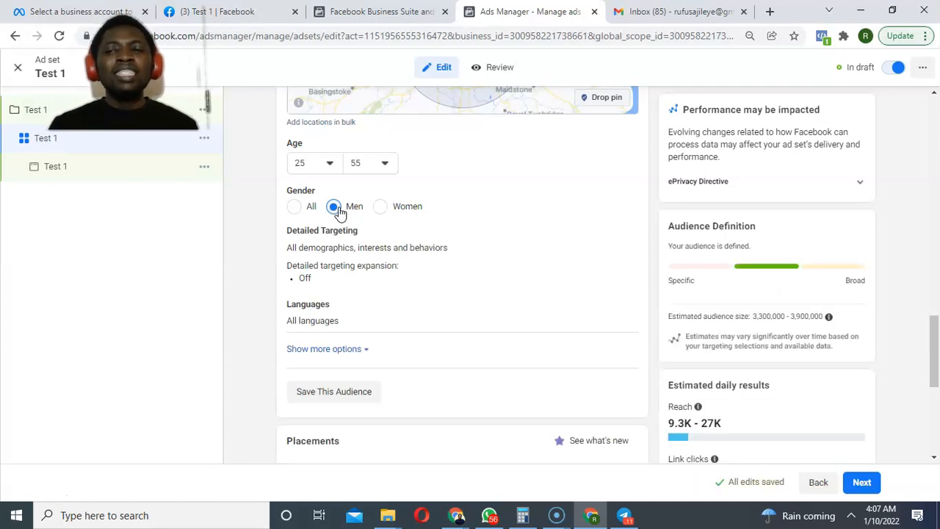
drag(929, 336, 926, 408)
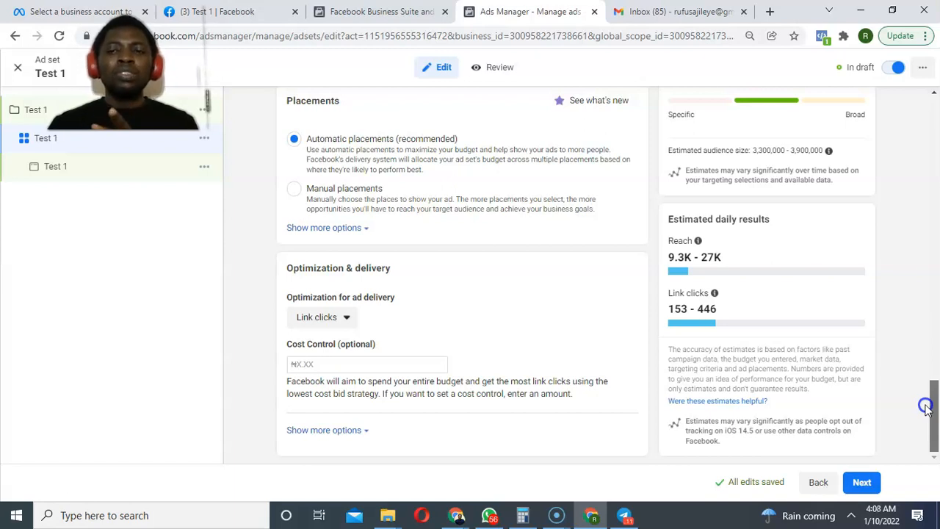
drag(927, 408, 912, 334)
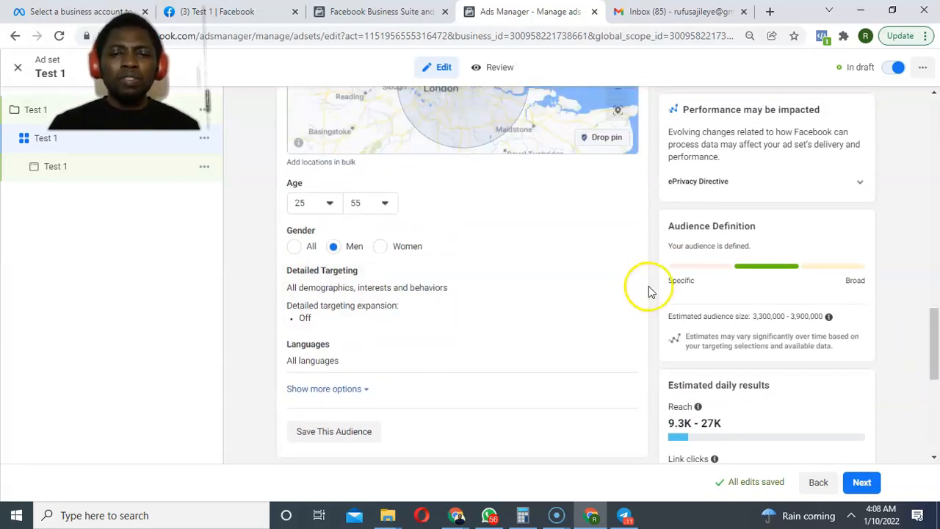
click(623, 276)
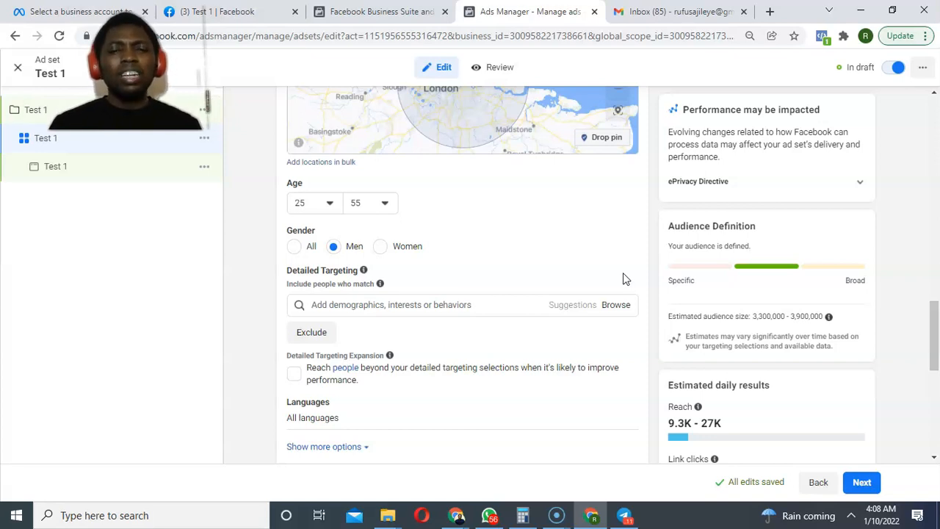
Search 'mercedes' and 'dashc' to add Mercedes-Benz and Dashcam as targeted interests.
click(445, 304)
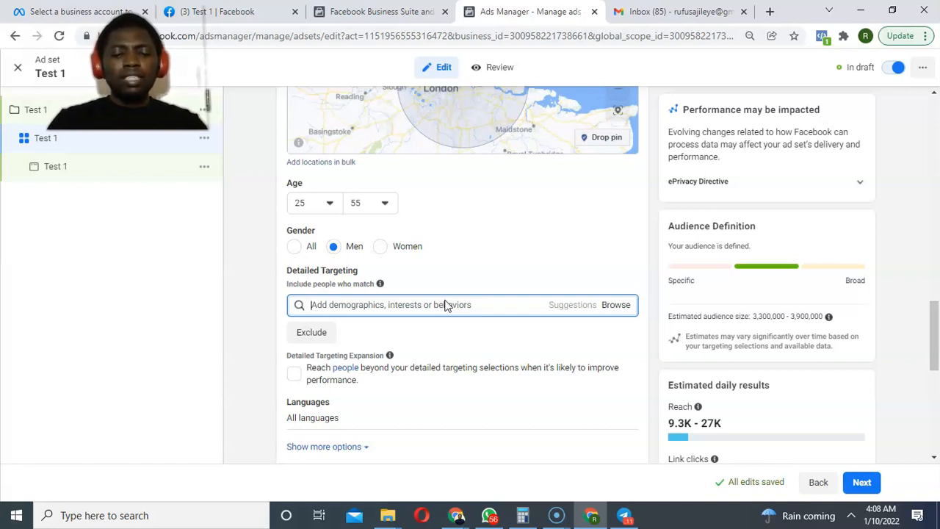
text(mercede)
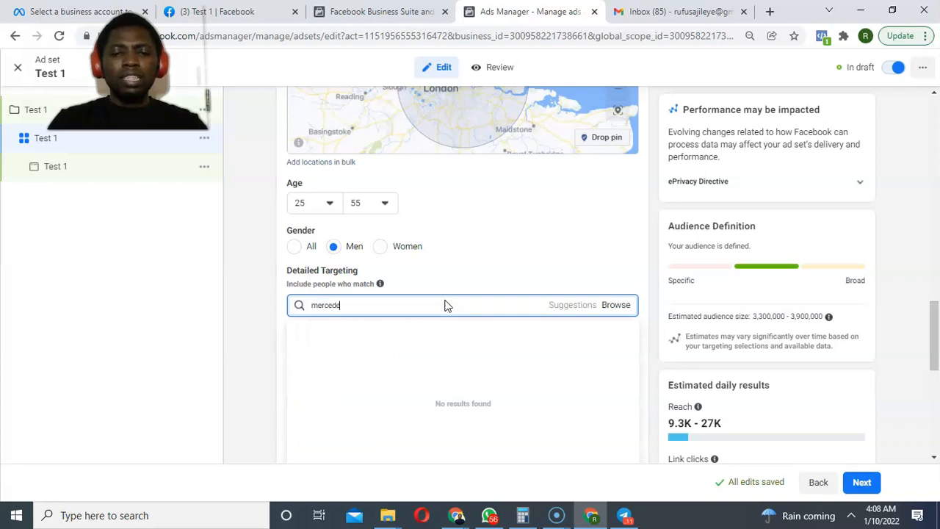
text(s)
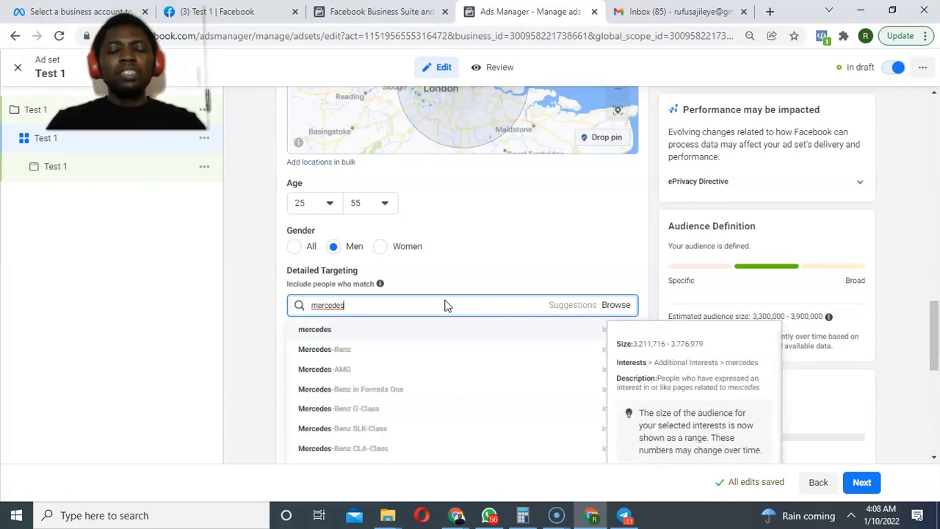
click(399, 349)
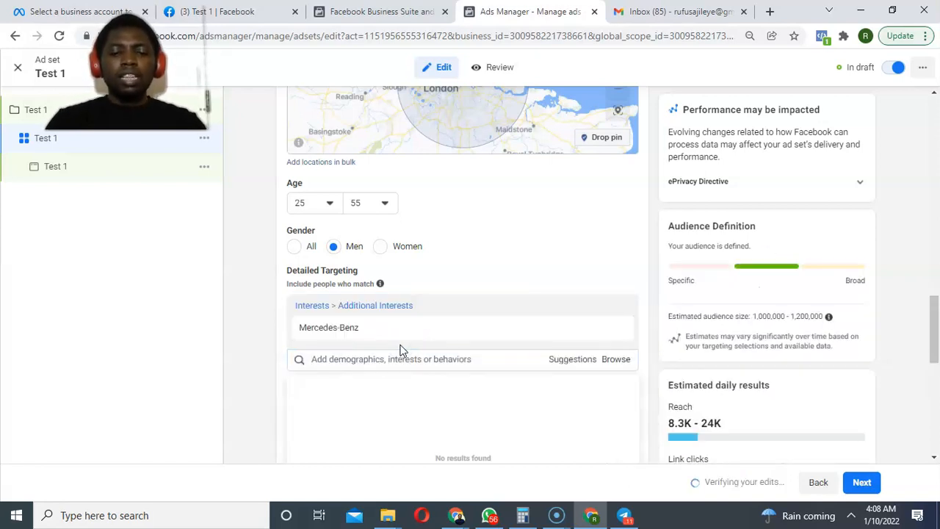
text(cash cam)
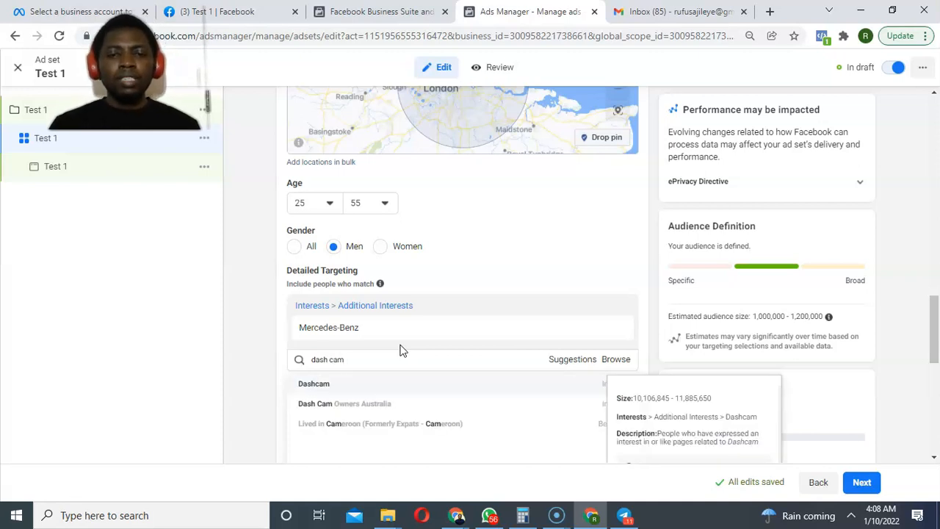
click(379, 375)
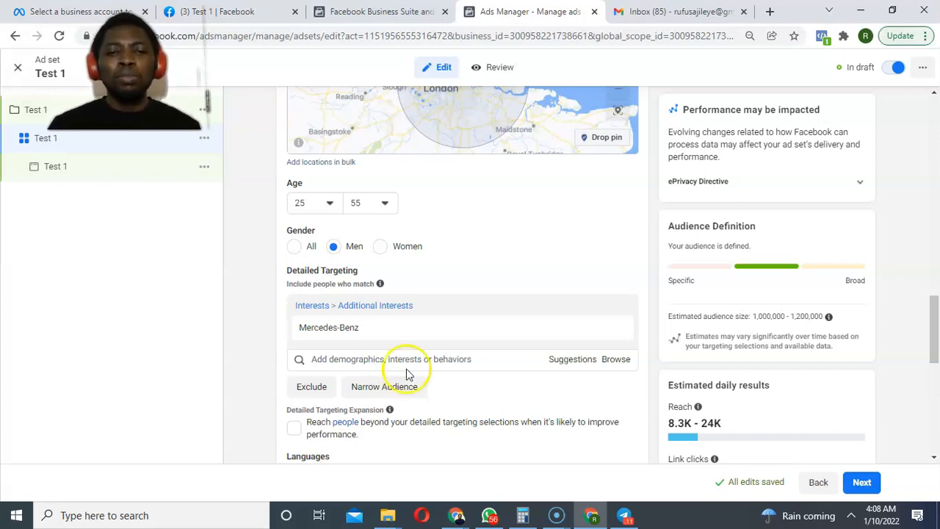
click(463, 359)
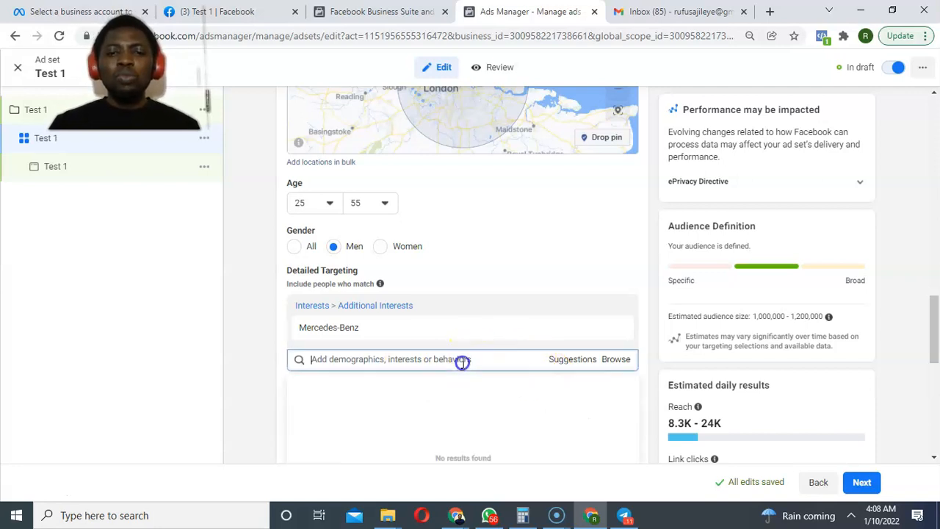
text(dash)
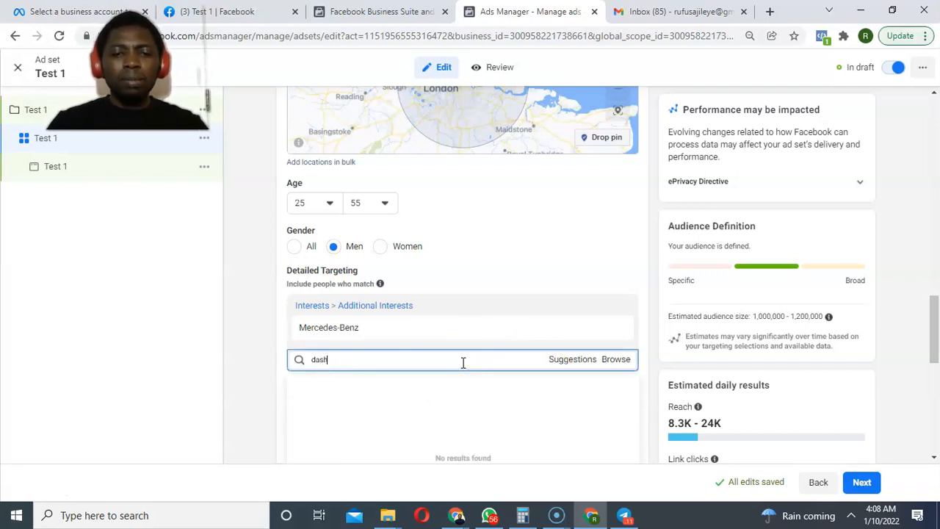
text(ca)
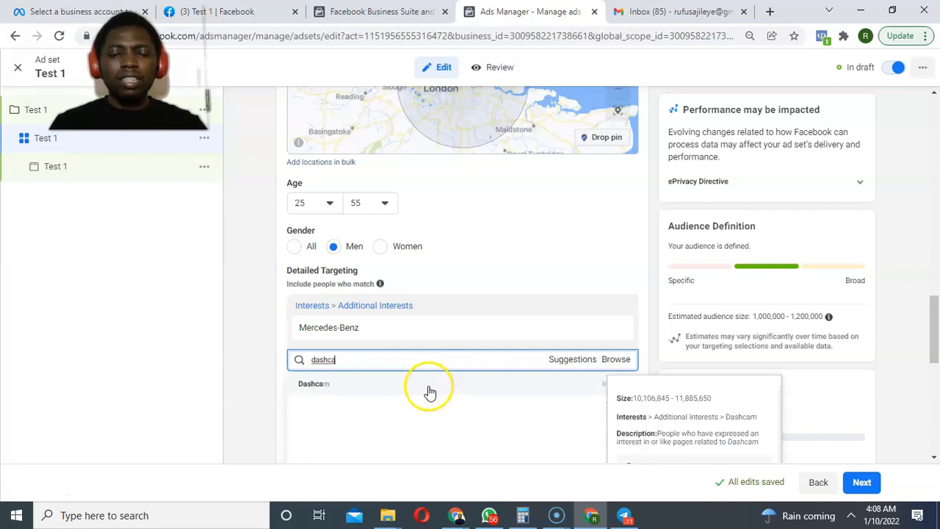
click(429, 389)
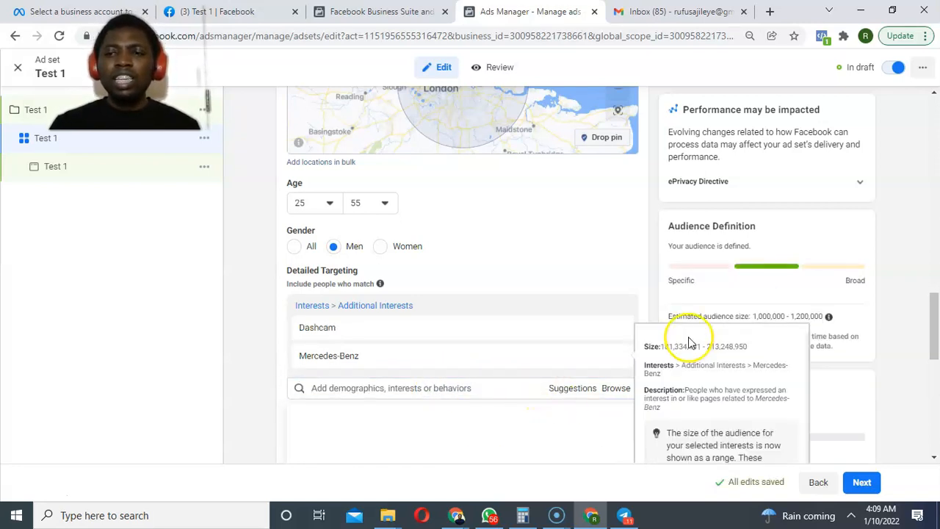
drag(933, 316, 929, 344)
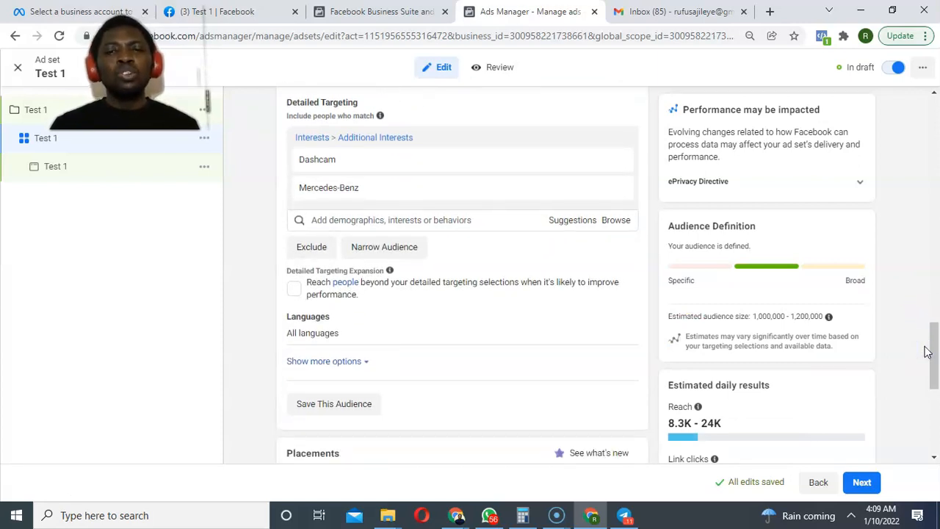
From Suggestions, add Vehicle insurance, Insurance policy, Porsche and Automobile safety as interests.
click(571, 225)
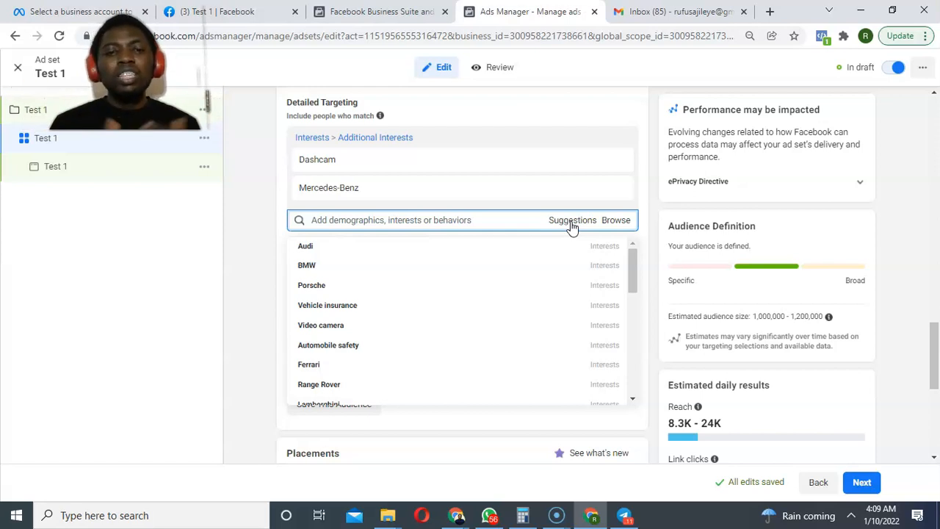
click(450, 306)
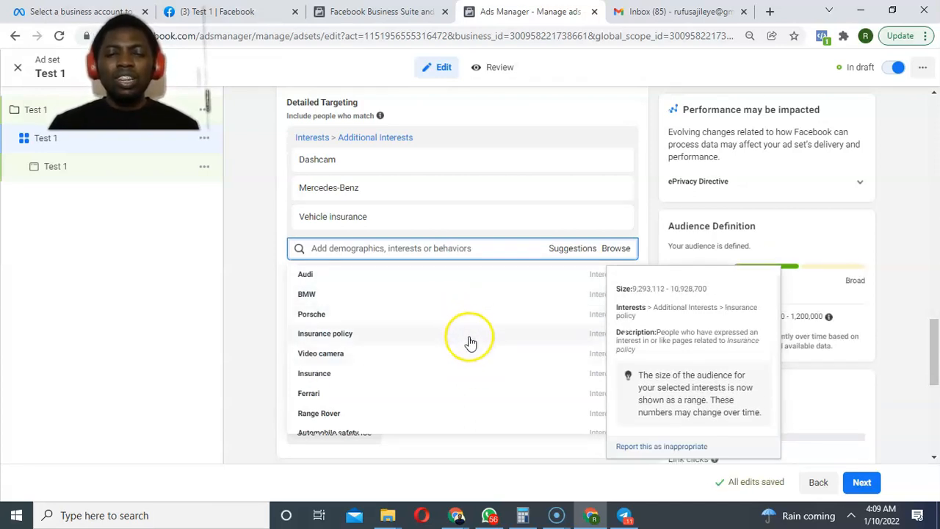
click(471, 347)
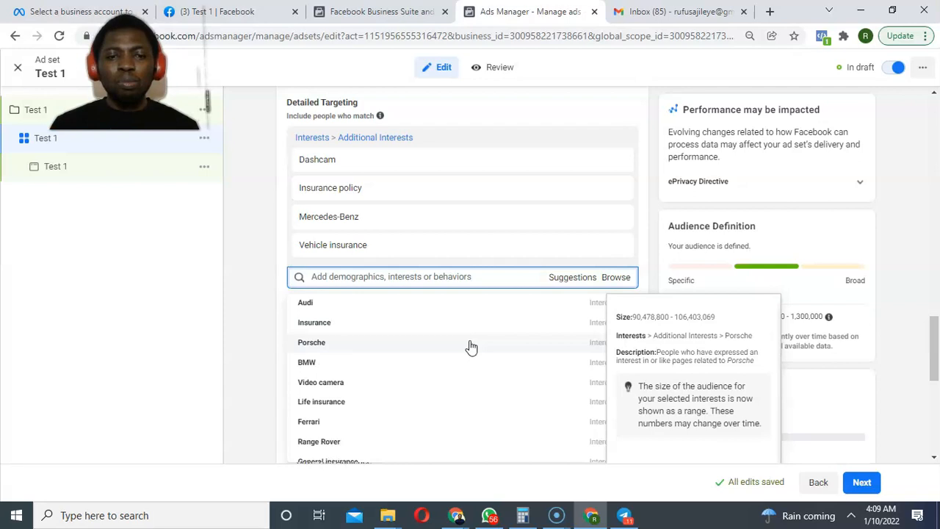
click(470, 347)
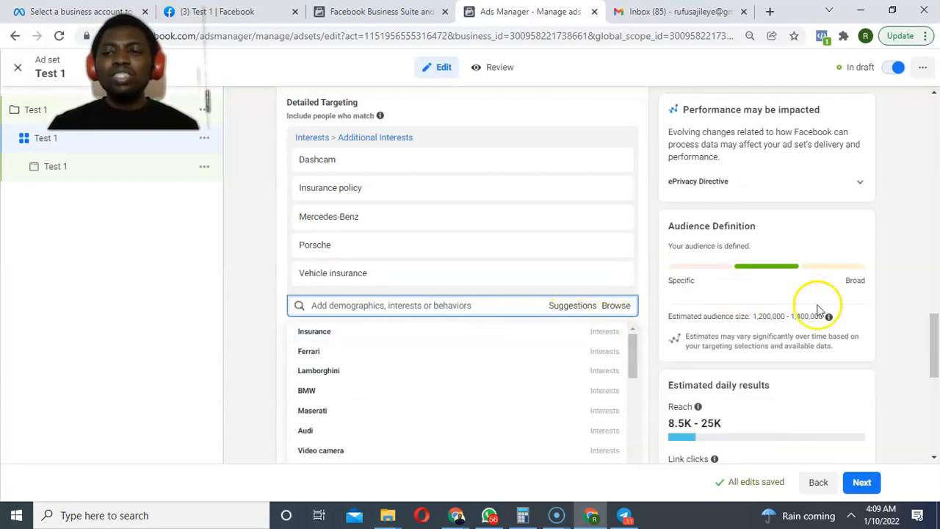
drag(630, 353, 621, 413)
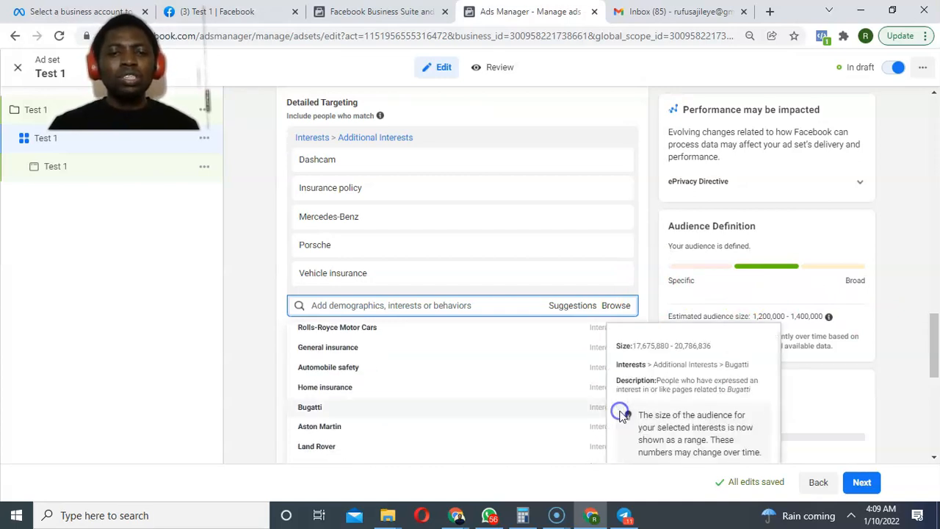
click(343, 367)
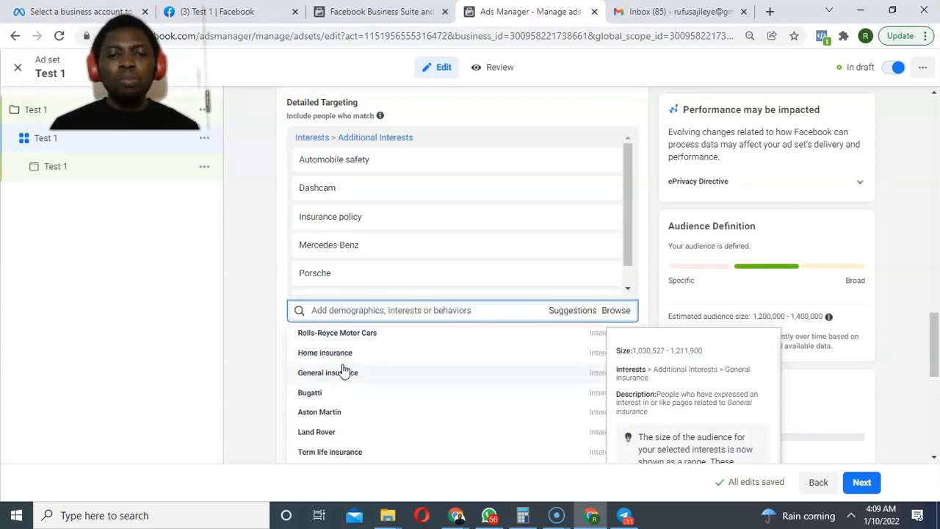
click(886, 325)
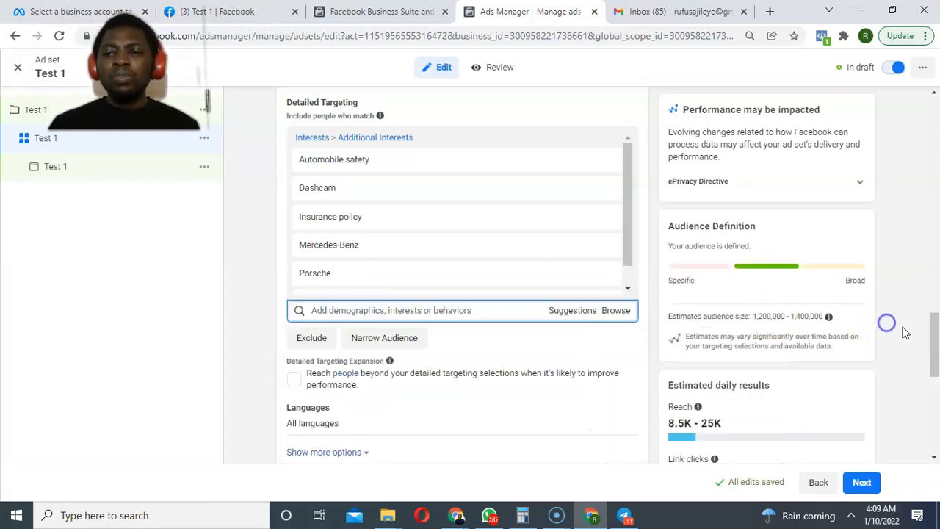
drag(929, 336, 929, 410)
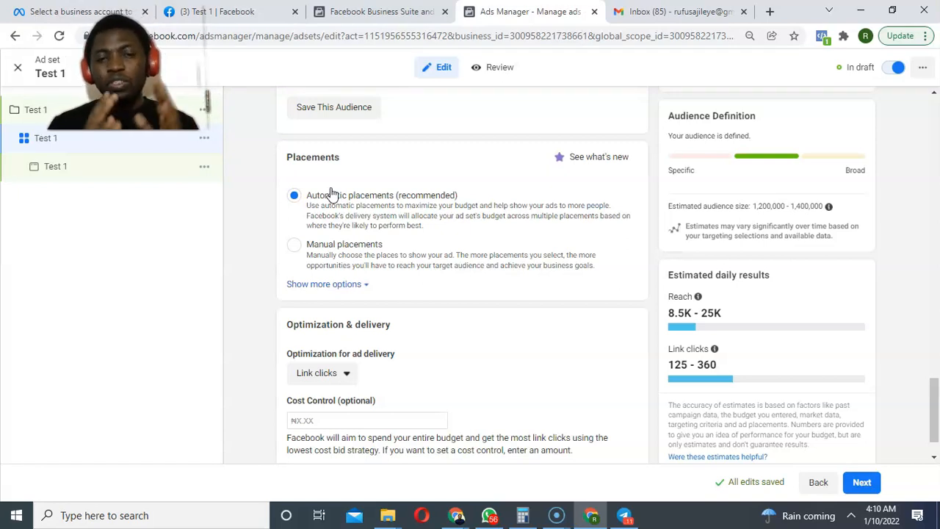
drag(934, 401, 935, 412)
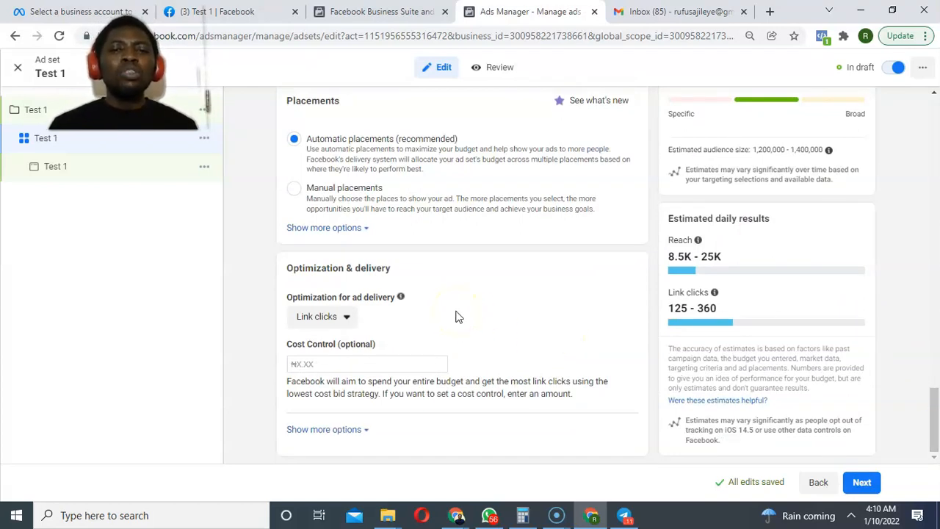
Keep Link clicks selected in the Optimization for ad delivery dropdown.
click(331, 316)
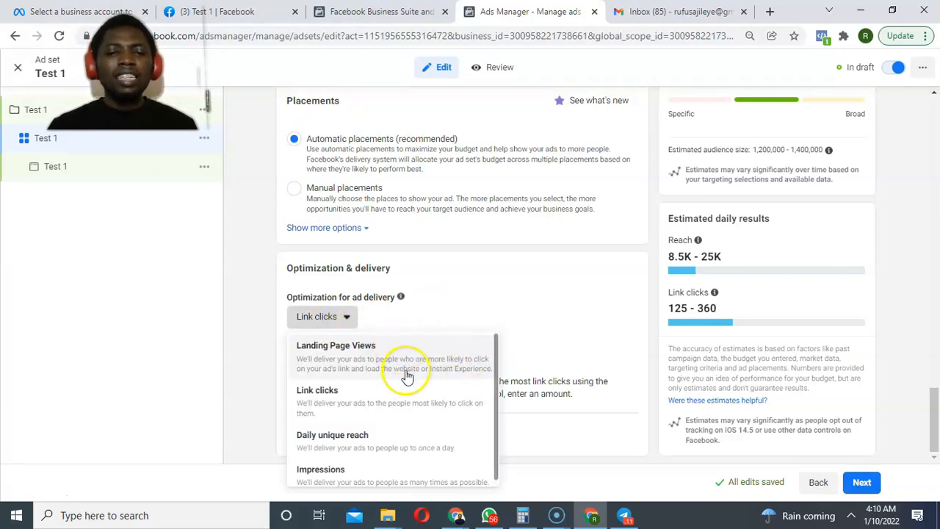
click(387, 407)
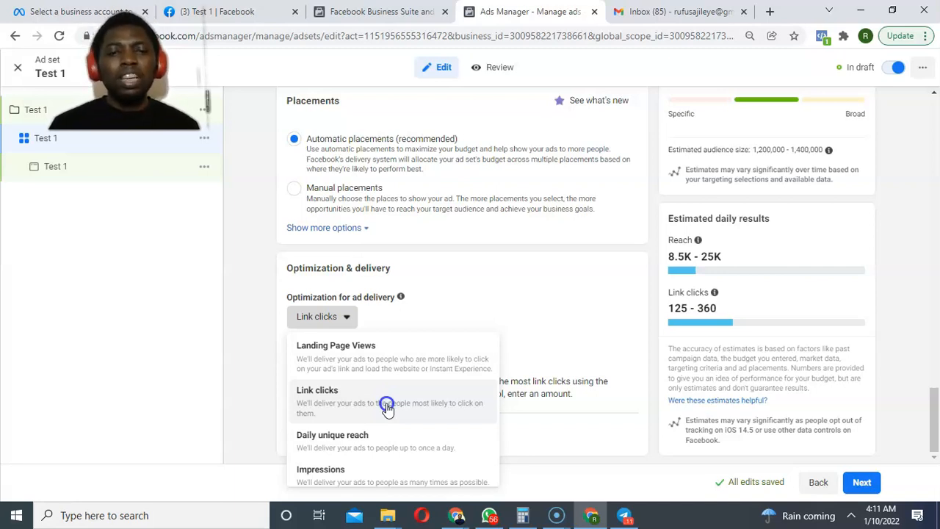
click(387, 409)
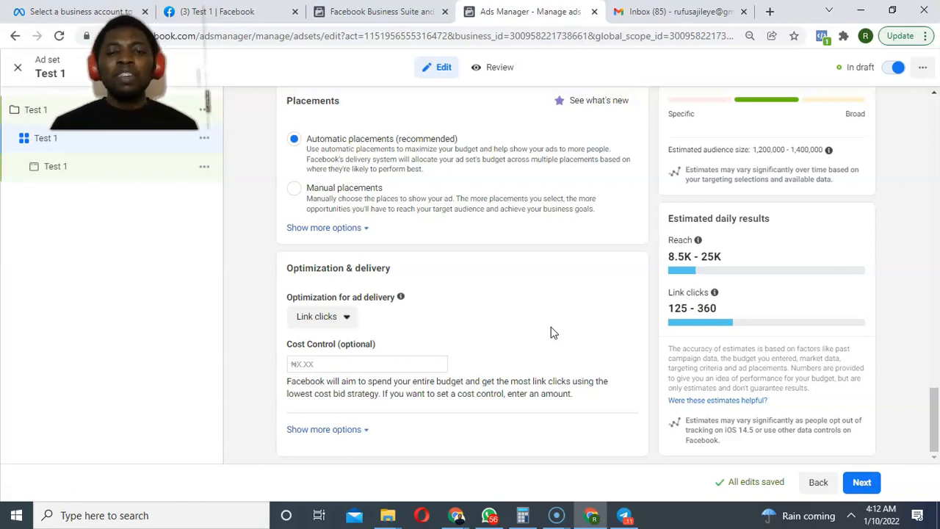
Proceed with Next to the Test 1 ad's settings.
click(862, 482)
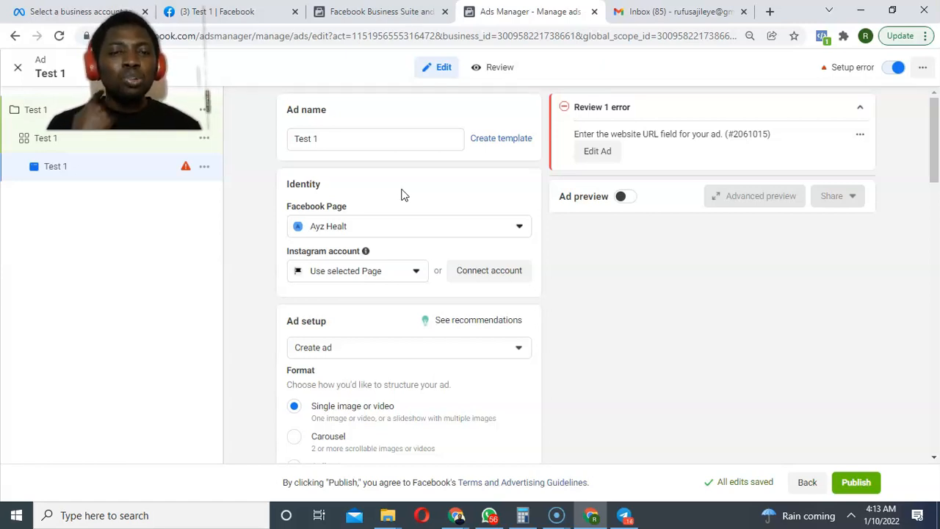
Set the ad's Facebook Page to the personal page Test 1, with Instagram using the selected Page.
click(409, 232)
click(466, 279)
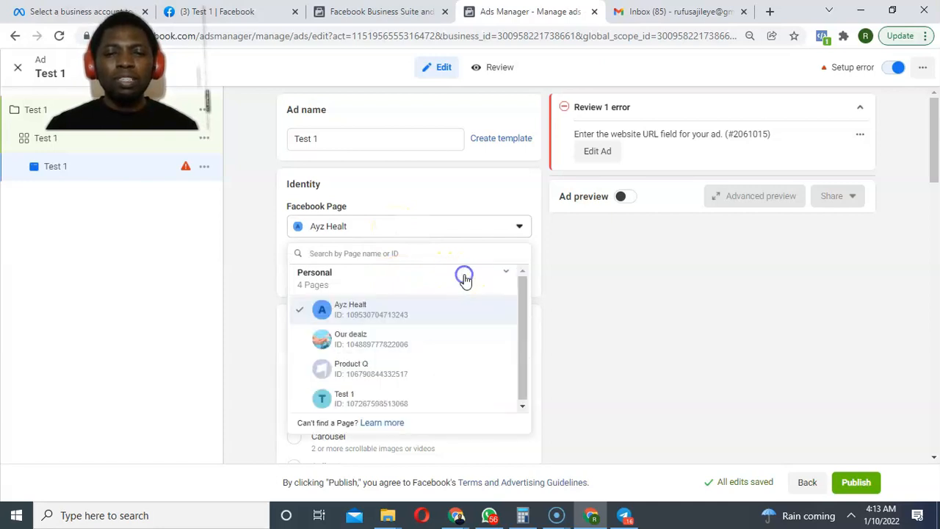
click(390, 408)
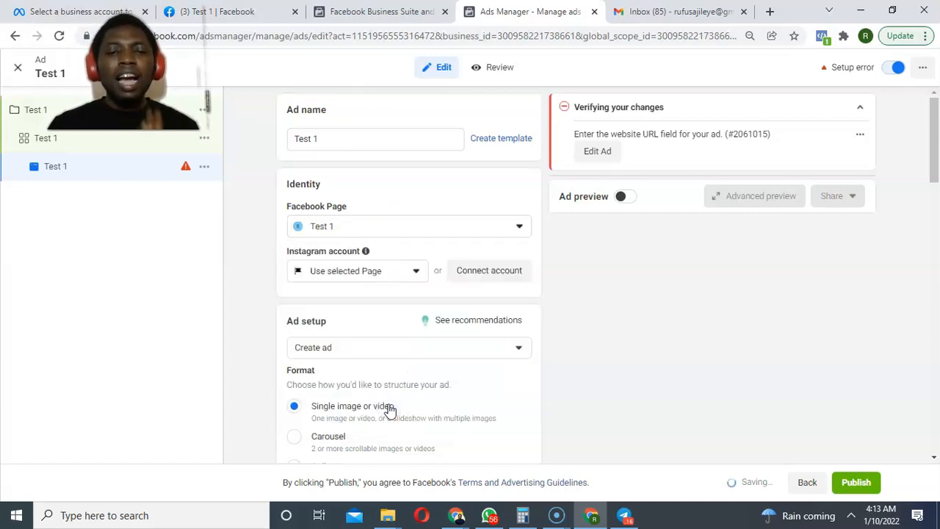
click(370, 274)
click(364, 323)
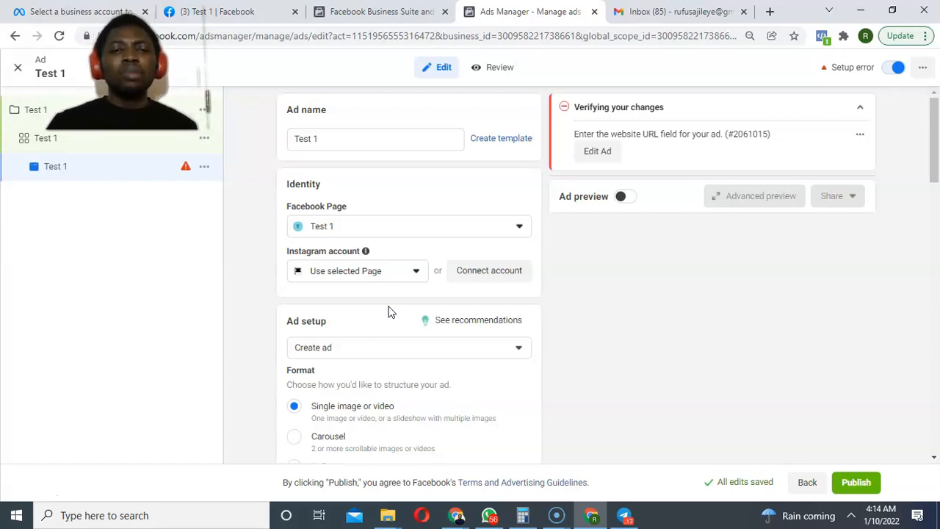
click(423, 349)
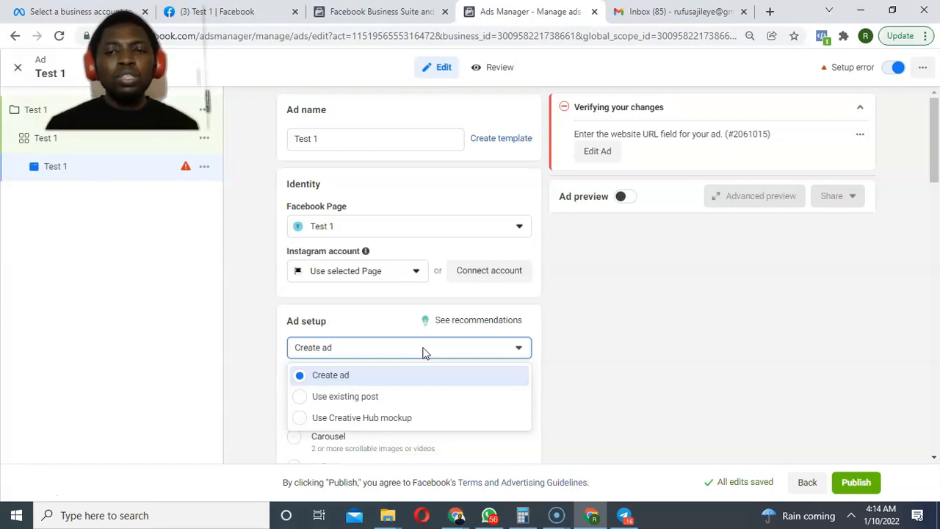
Keep Create ad as the ad setup method.
click(438, 377)
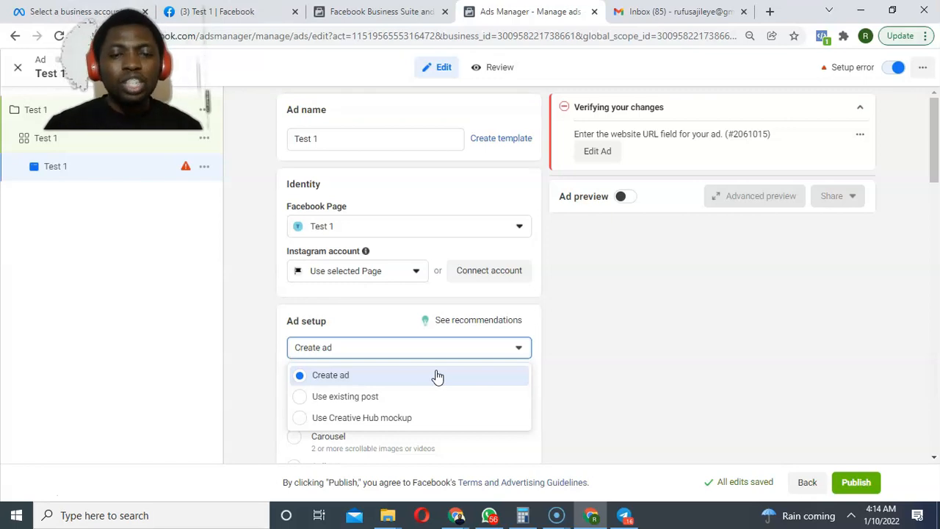
click(437, 376)
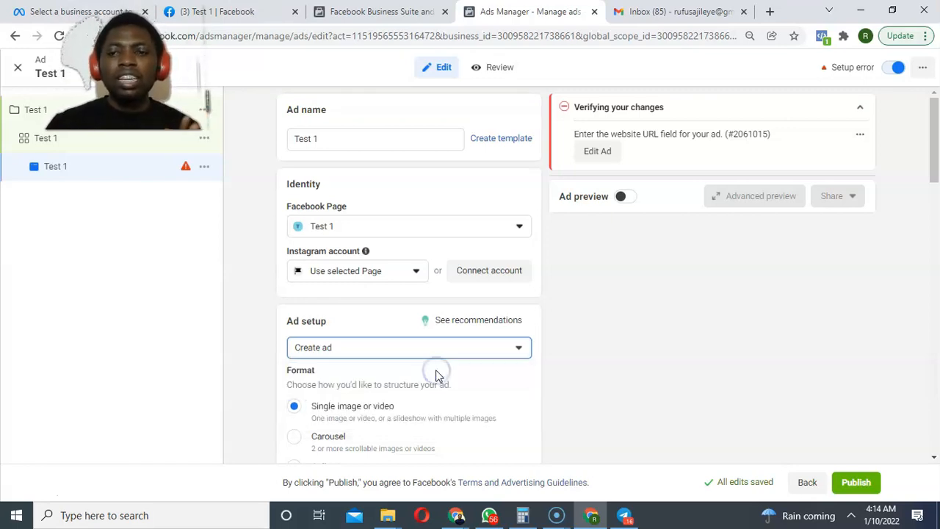
Choose Add Media > Add Image and browse the Account and All image tabs.
drag(935, 167, 929, 209)
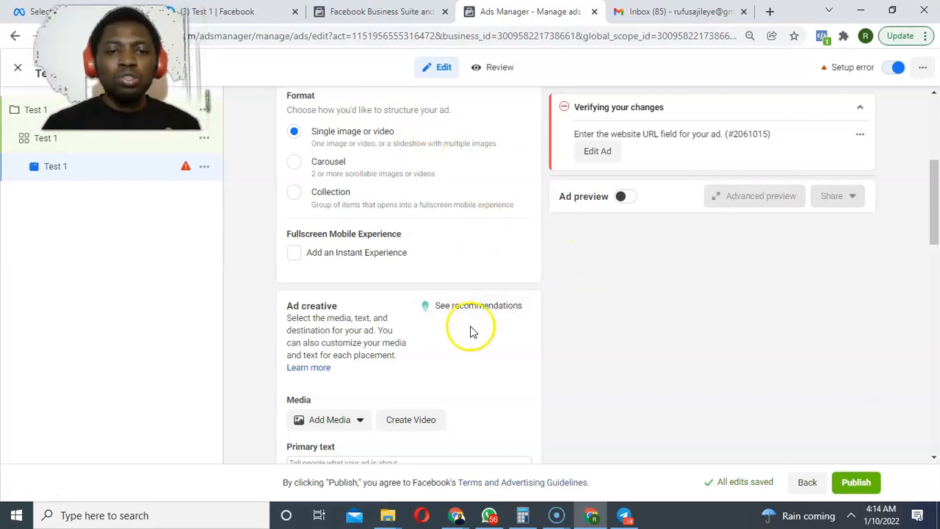
click(353, 423)
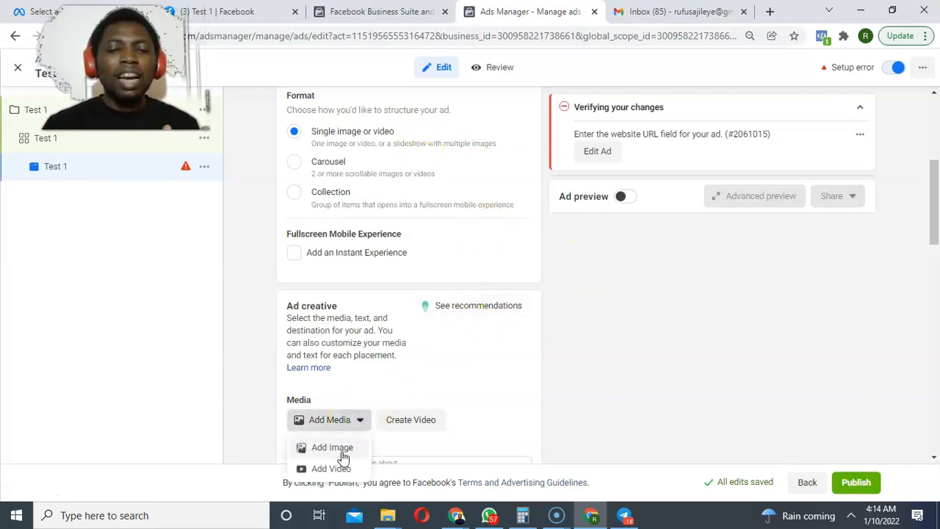
click(347, 450)
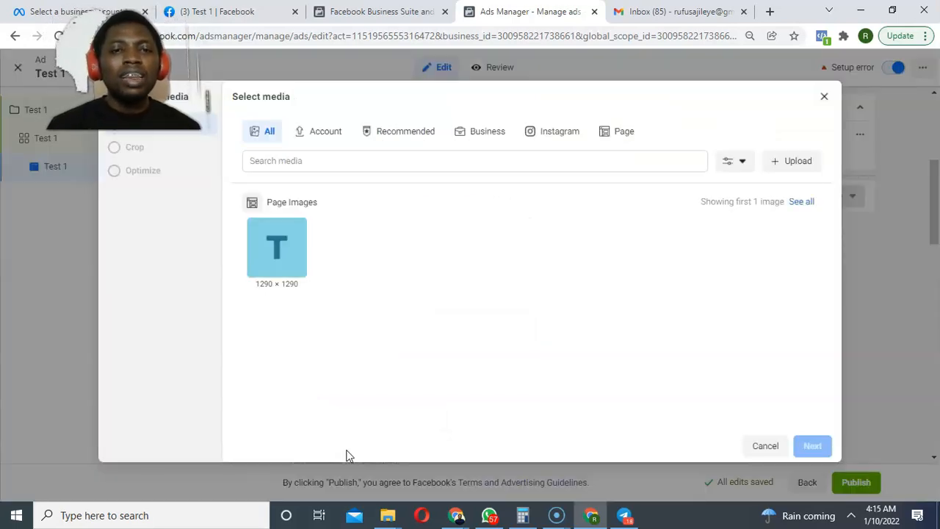
click(314, 133)
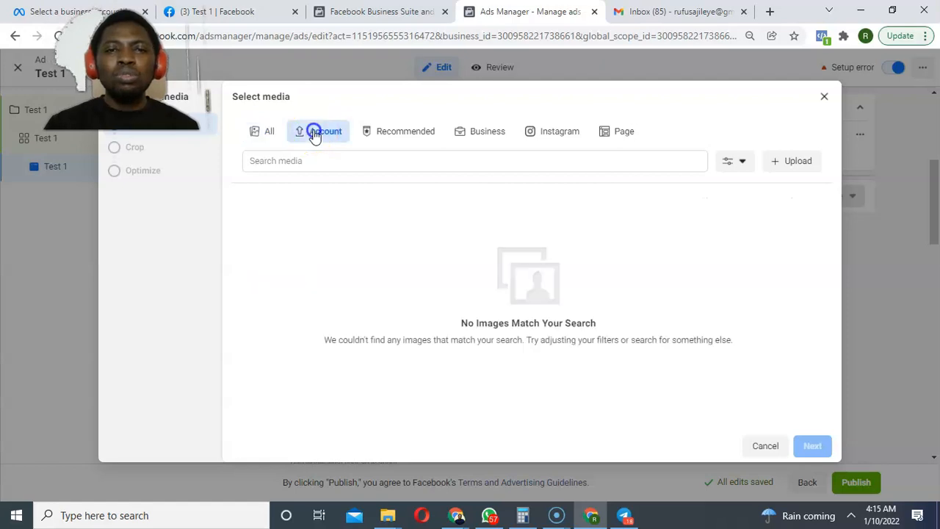
click(272, 135)
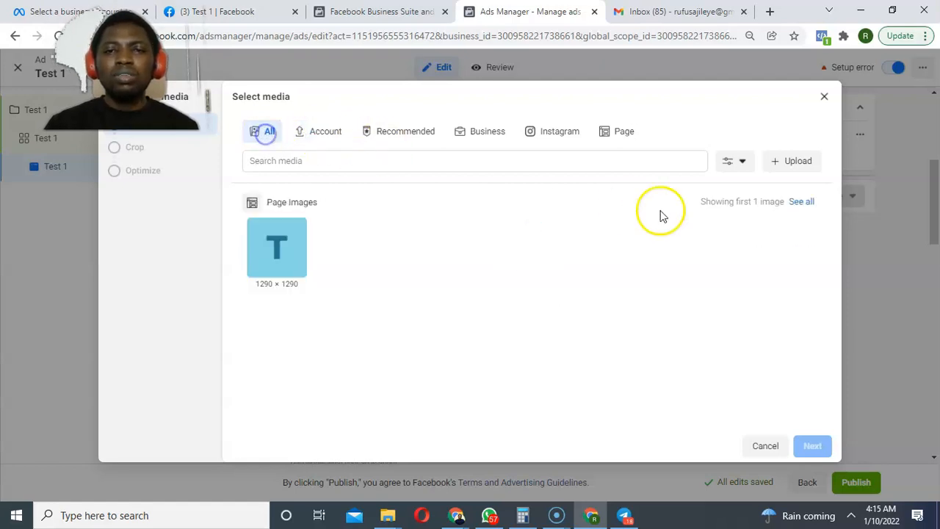
Upload 5dccbe02ce93e90560e85186-large.jpg from the Watches folder and accept its crops as the ad image.
click(791, 162)
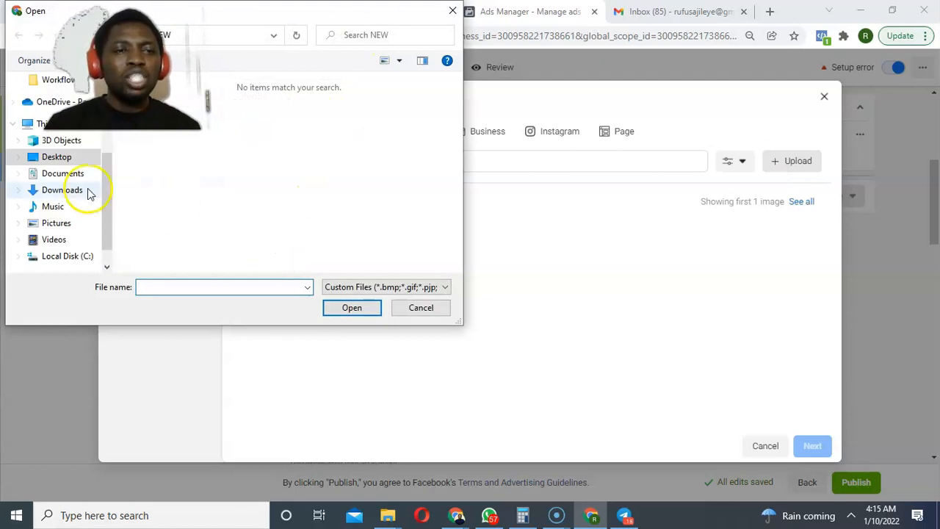
drag(111, 203, 102, 153)
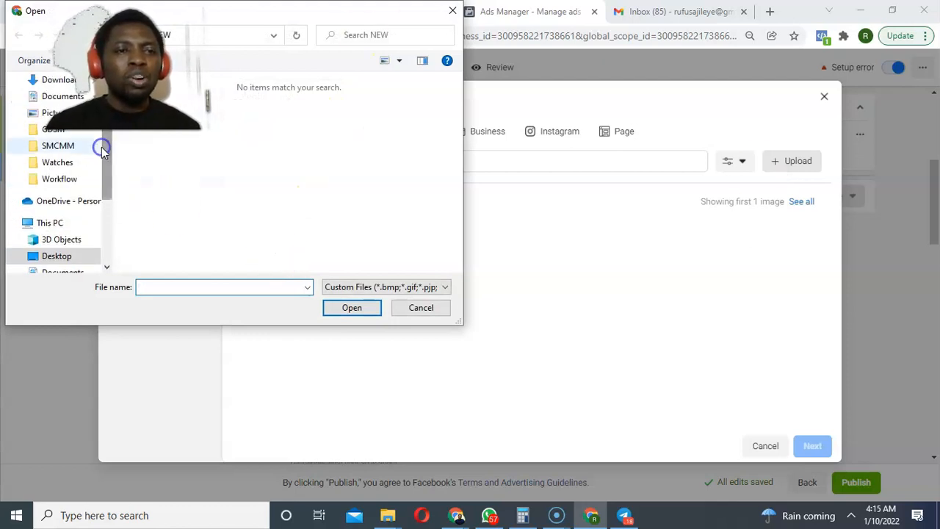
click(58, 163)
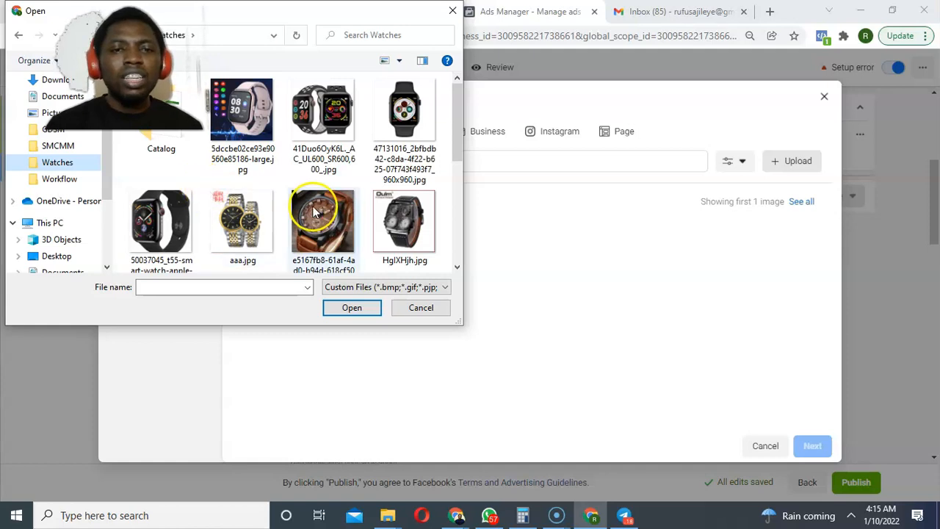
double_click(266, 128)
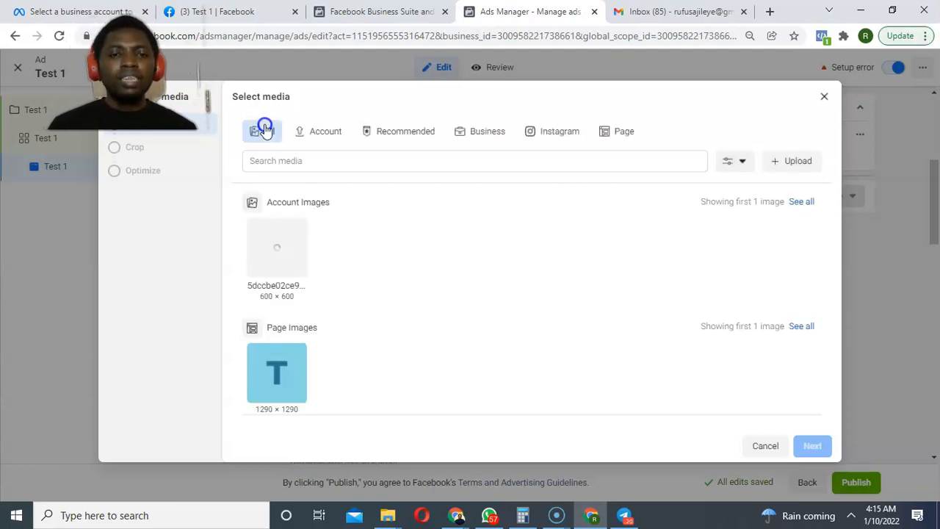
click(279, 234)
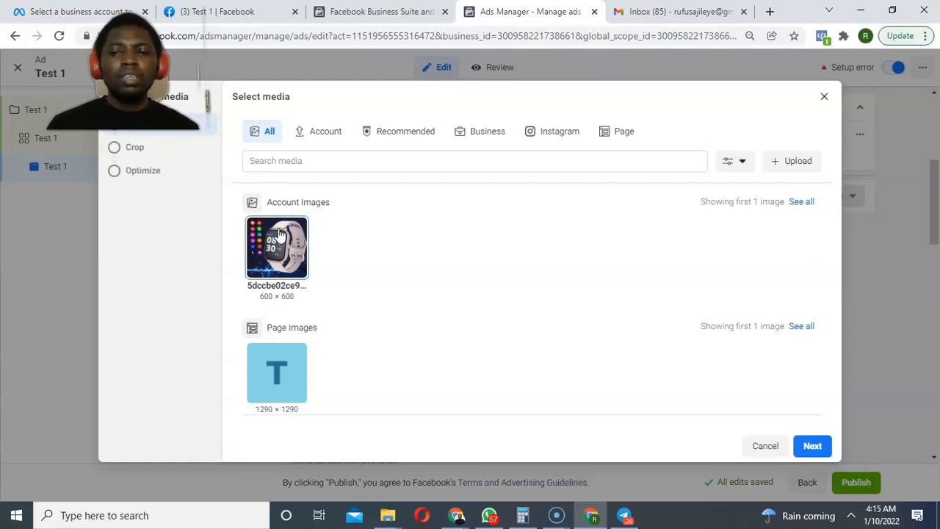
click(810, 445)
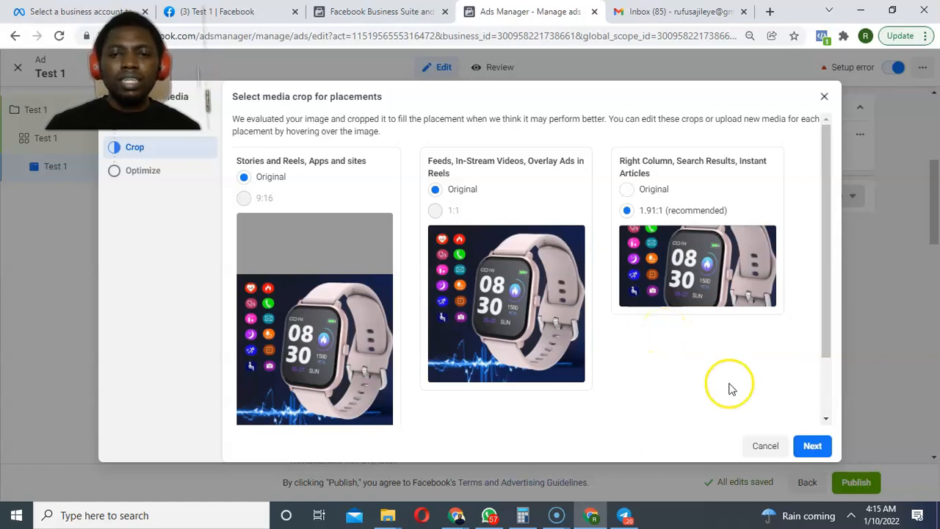
click(813, 446)
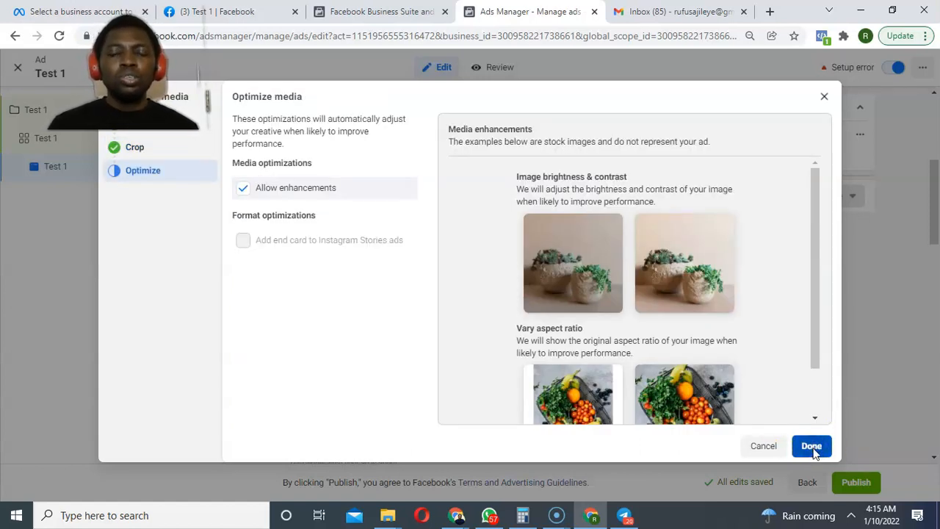
click(811, 446)
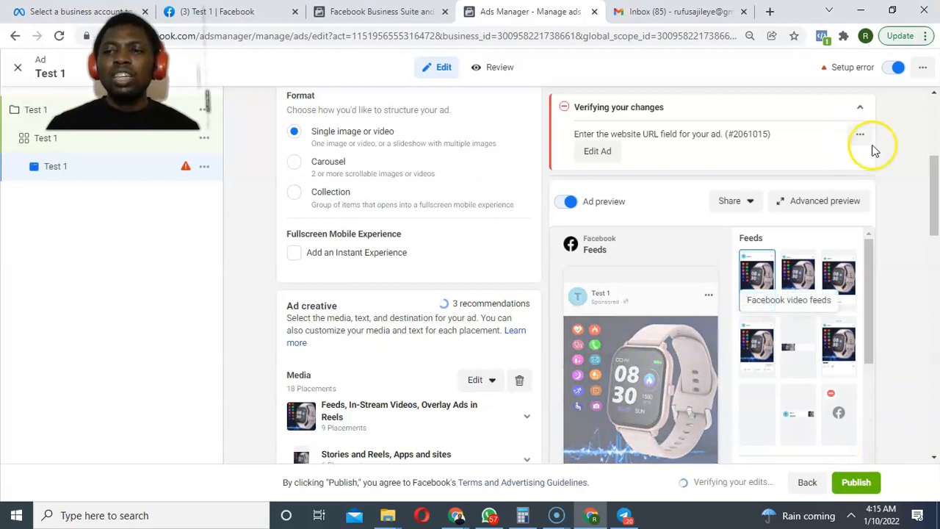
drag(934, 189, 931, 231)
drag(868, 271, 861, 302)
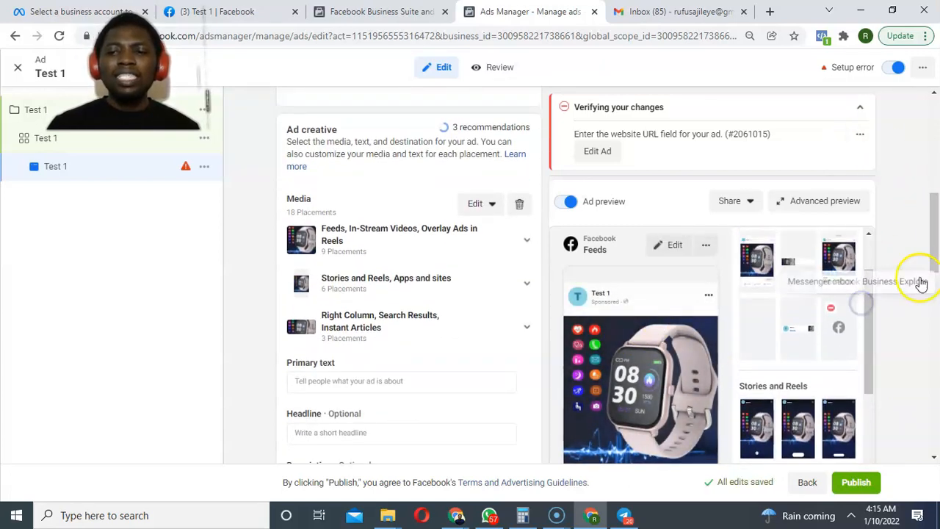
drag(933, 227, 911, 428)
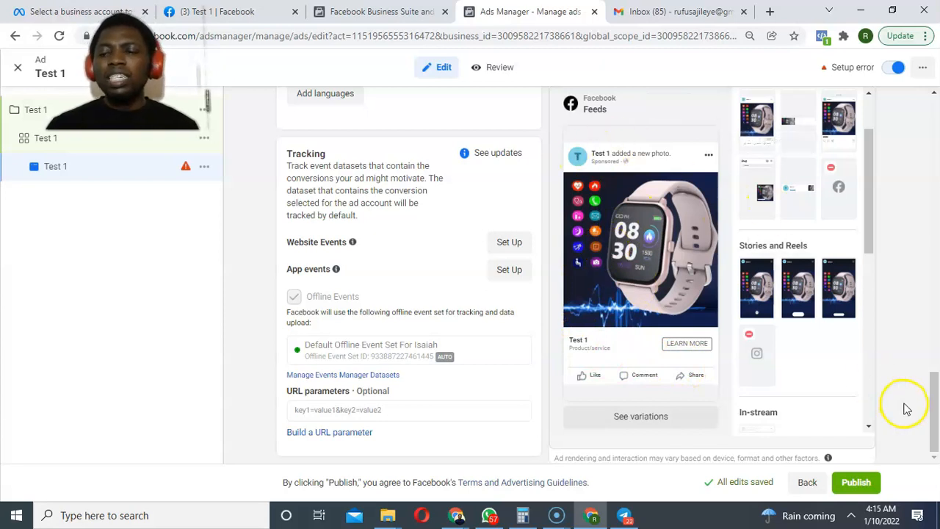
drag(931, 414, 854, 267)
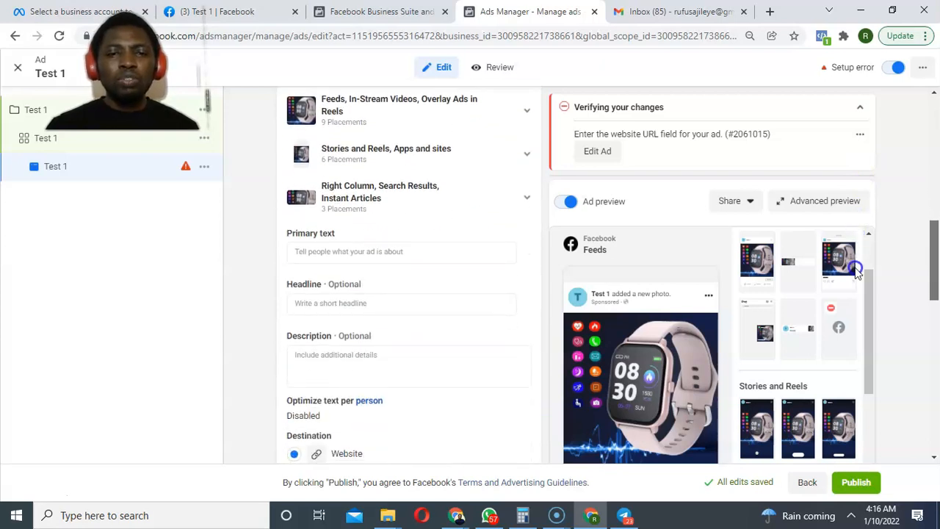
Write 'Smart Health Wrist Watch' and 'PROMO 50% Off' as the first primary-text lines.
click(329, 250)
text(Smart Hea)
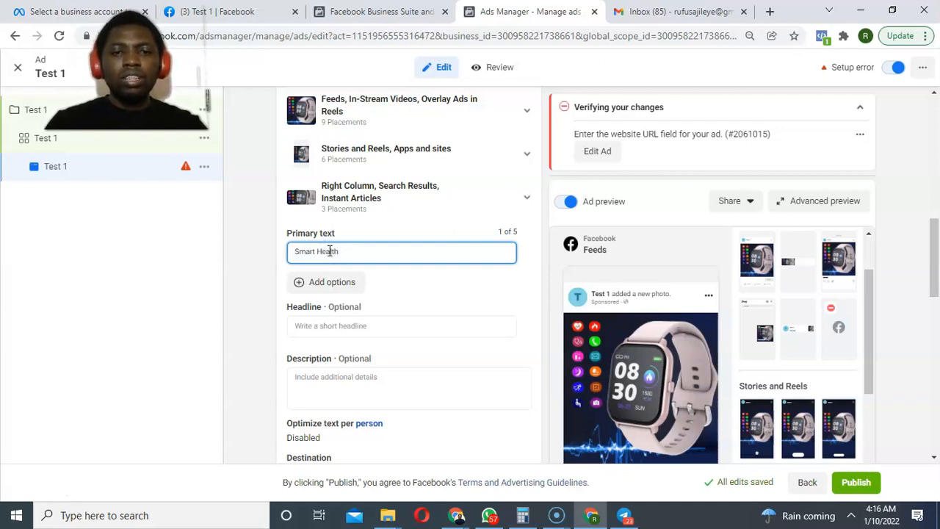
text(lth)
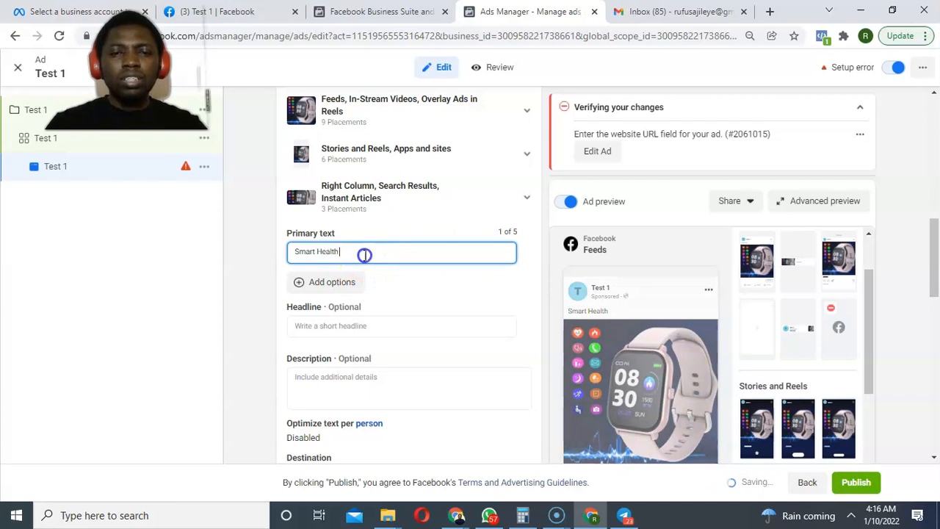
text( Wrist)
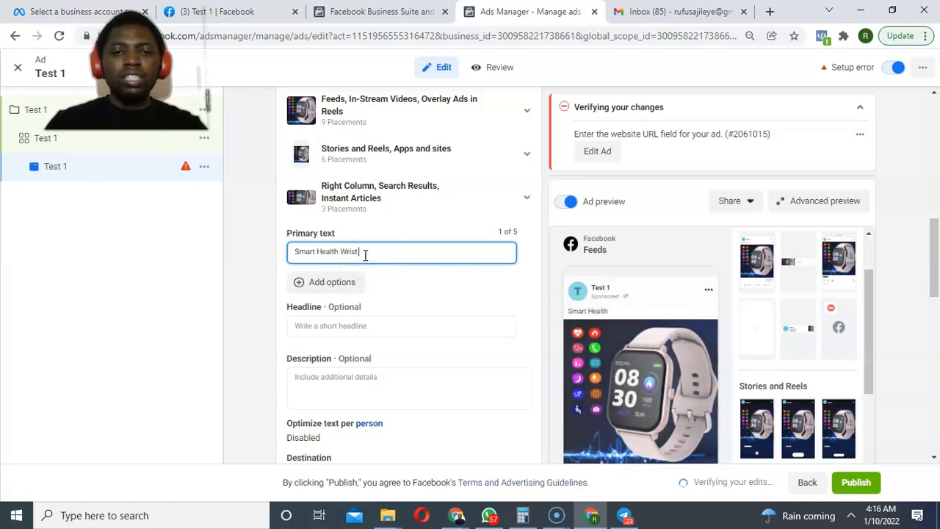
text( Wa)
text(c)
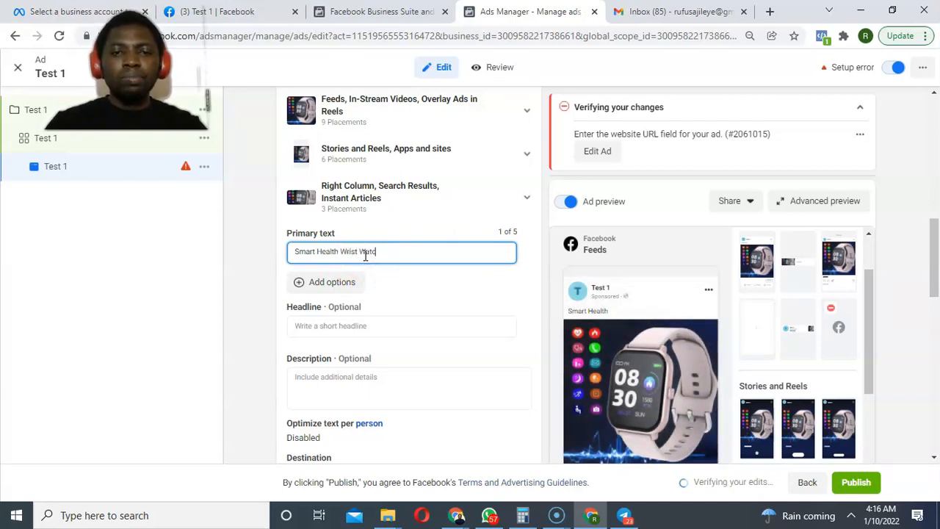
text(h)
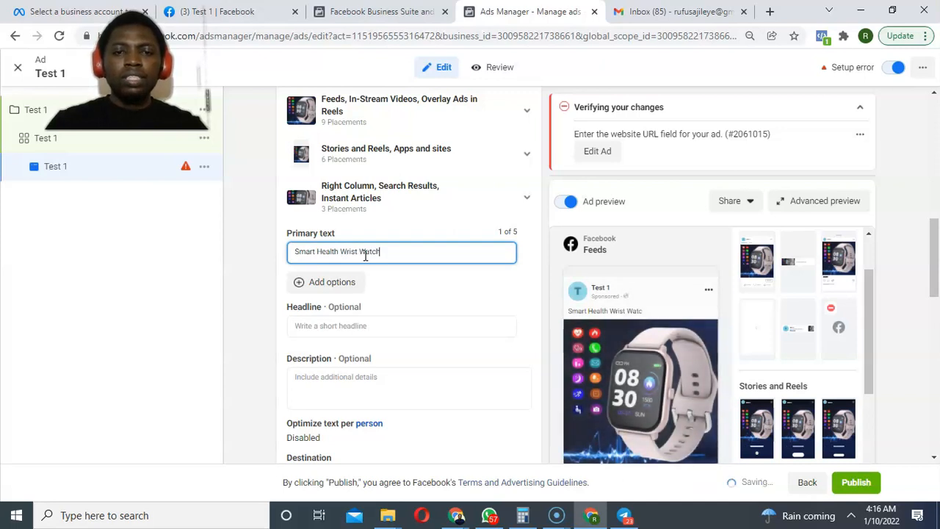
key(Return)
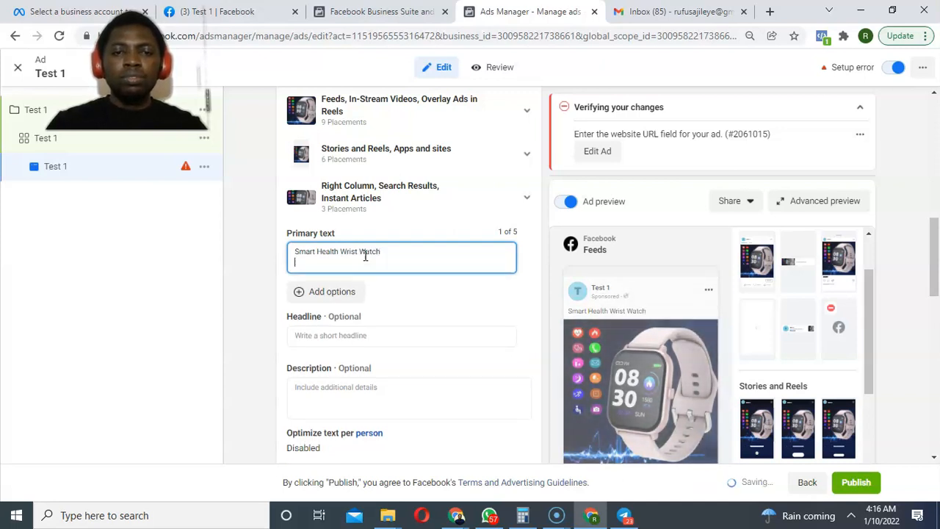
key(Return)
key(BackSpace)
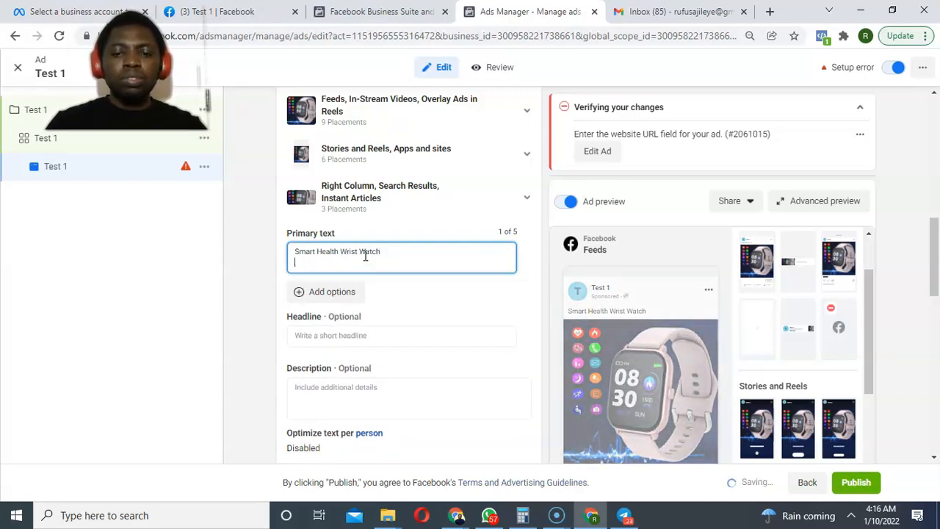
text(PROMO)
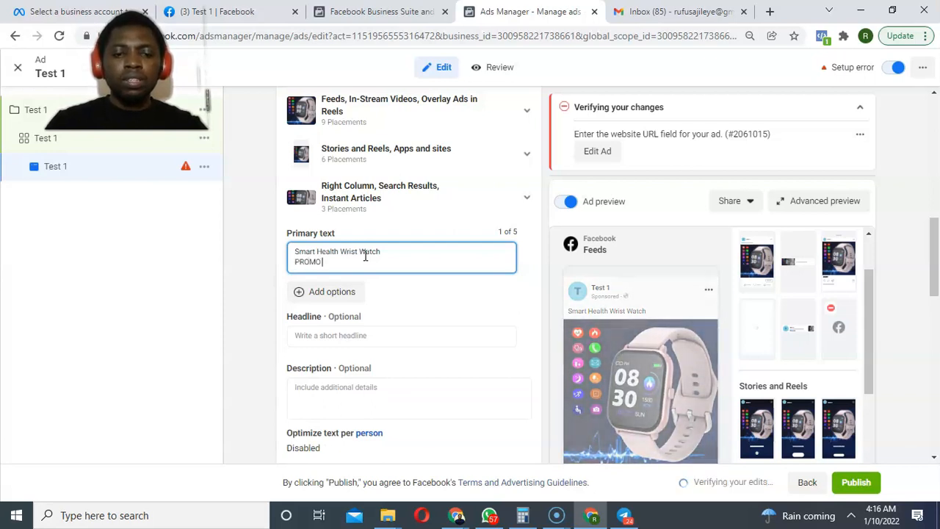
text( 50)
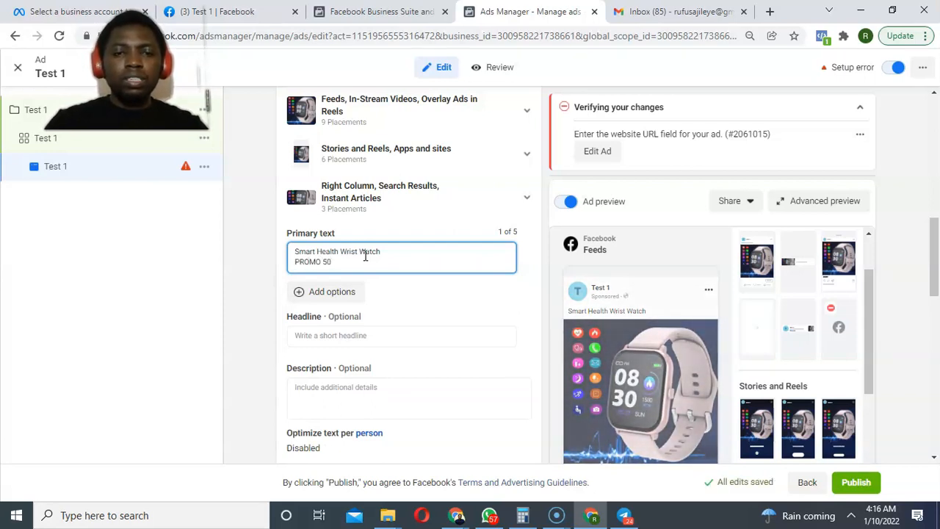
text(%)
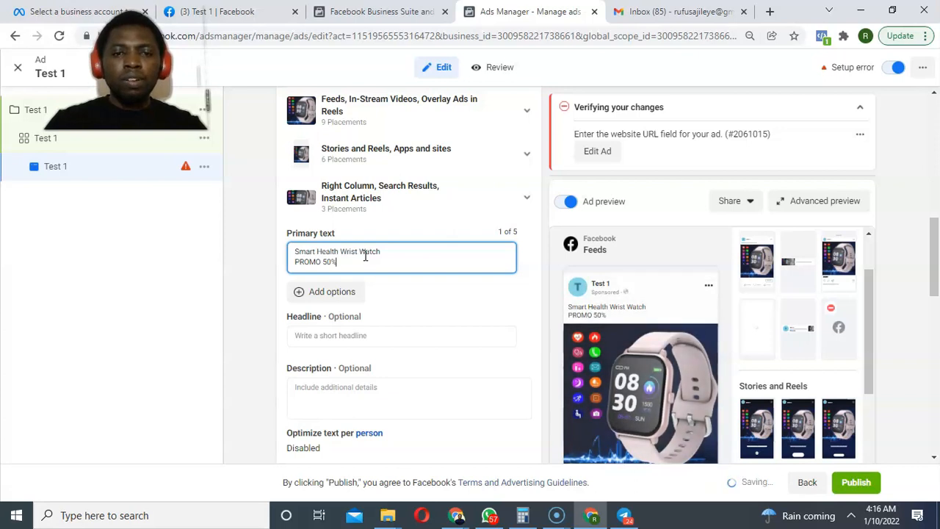
text( Off)
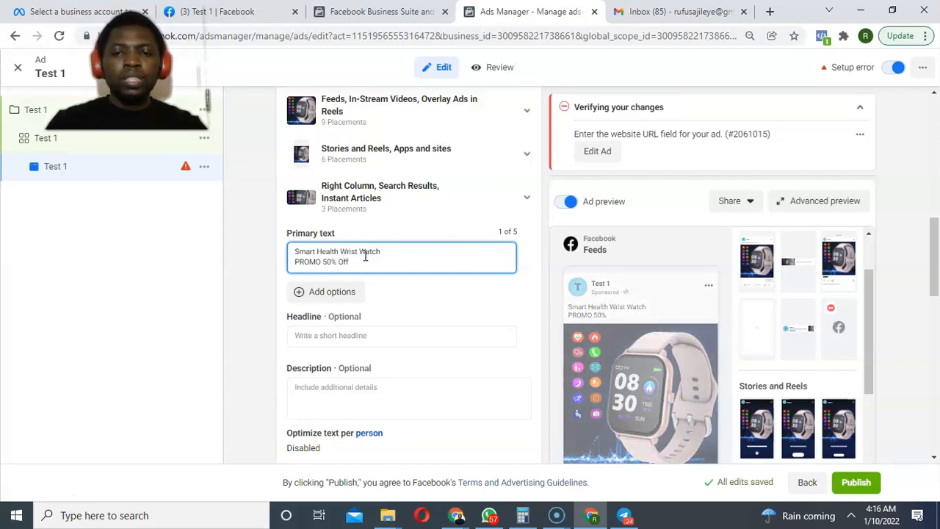
Add the line 'Get the lastest smart watch in tiwn' and a 'Call /WhatsApp' contact-number line.
key(Return)
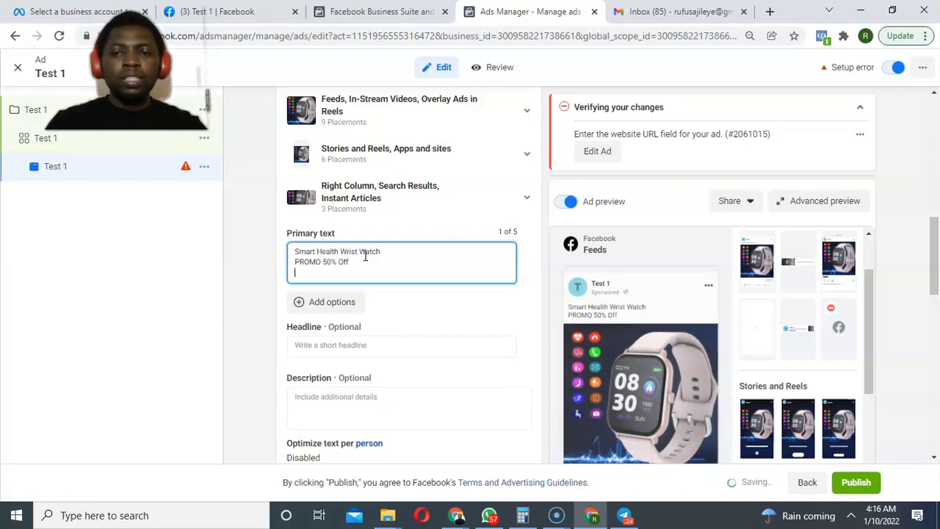
text(Get the)
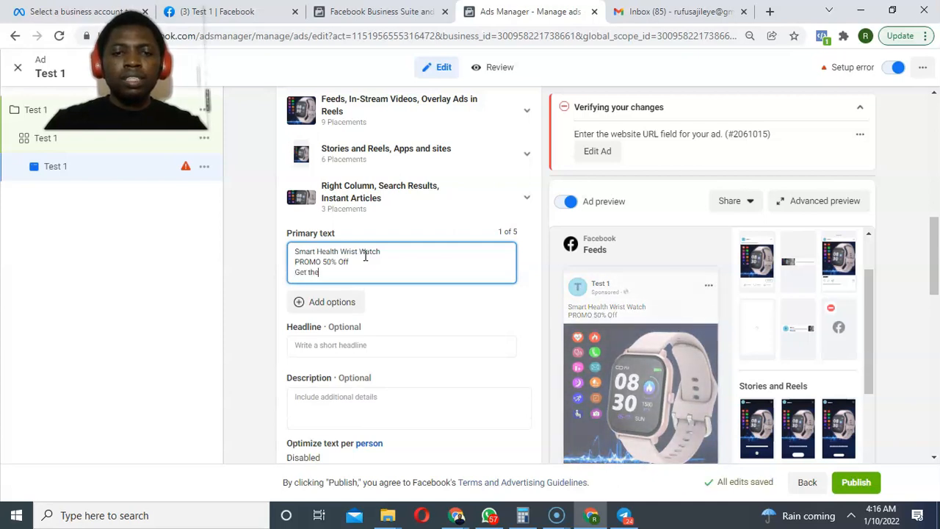
text( las)
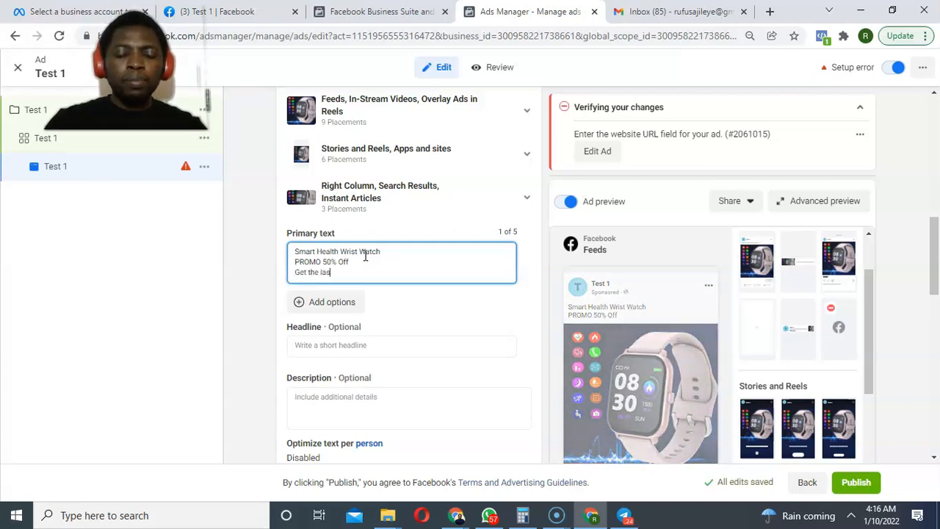
text(test smart )
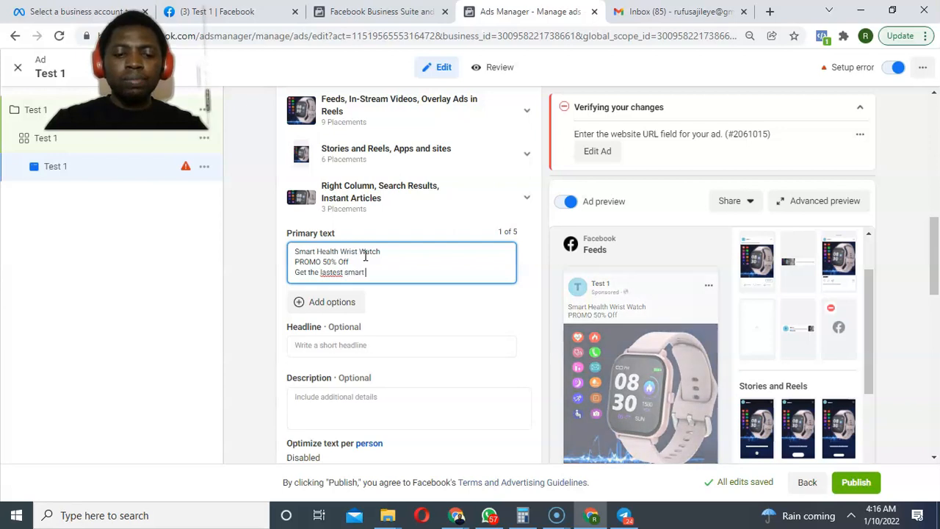
text(watch in t)
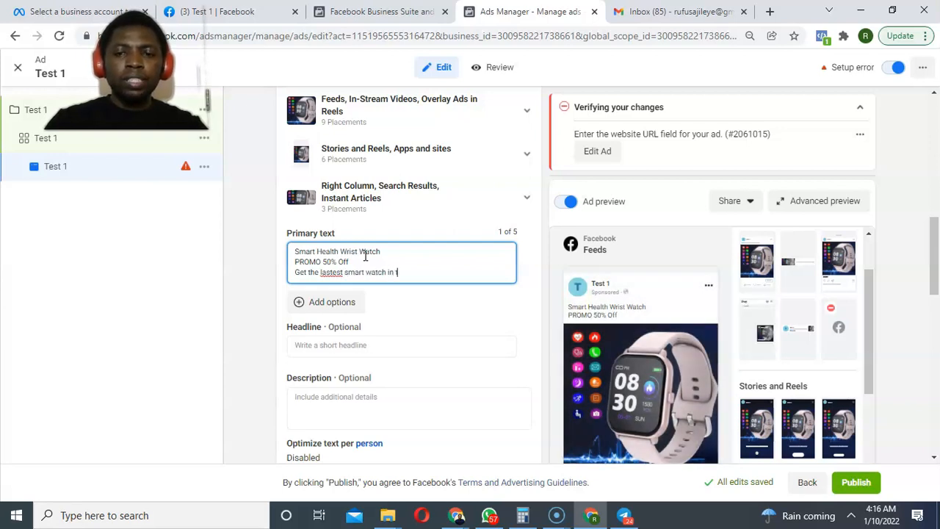
text(iwn)
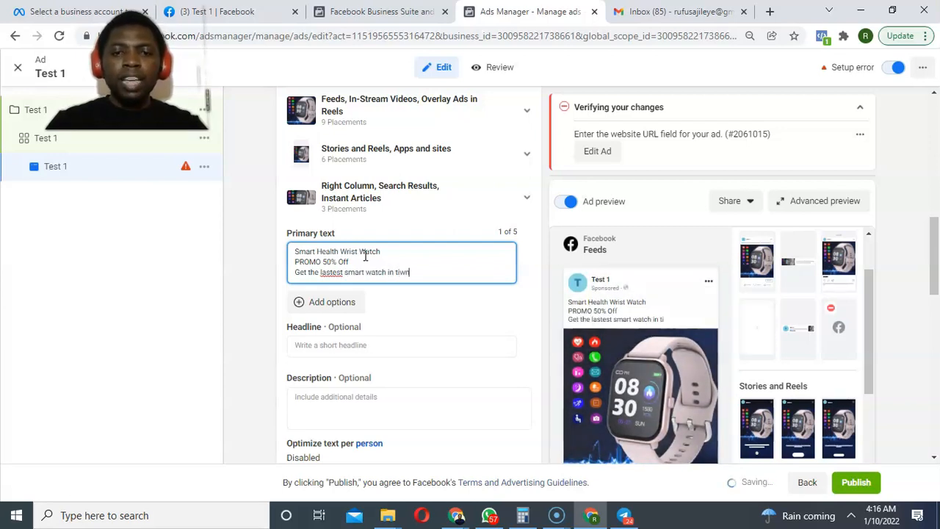
key(Return)
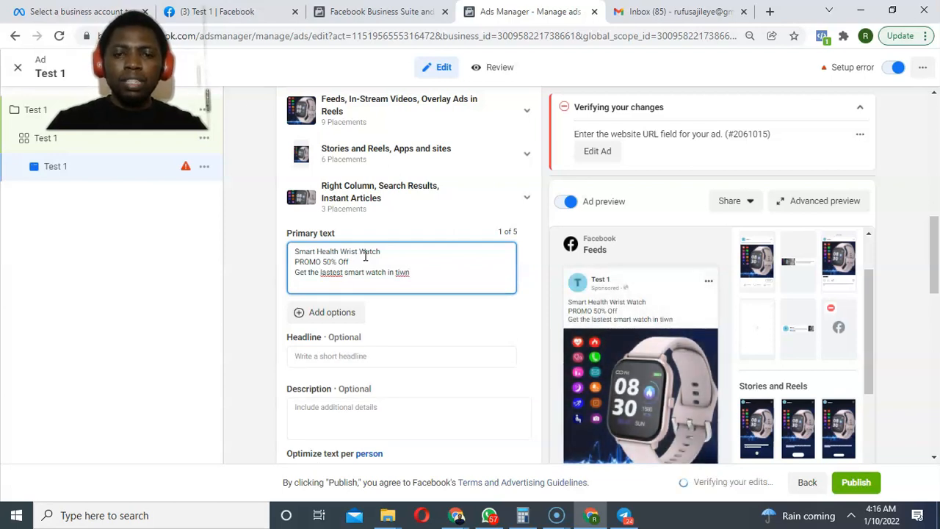
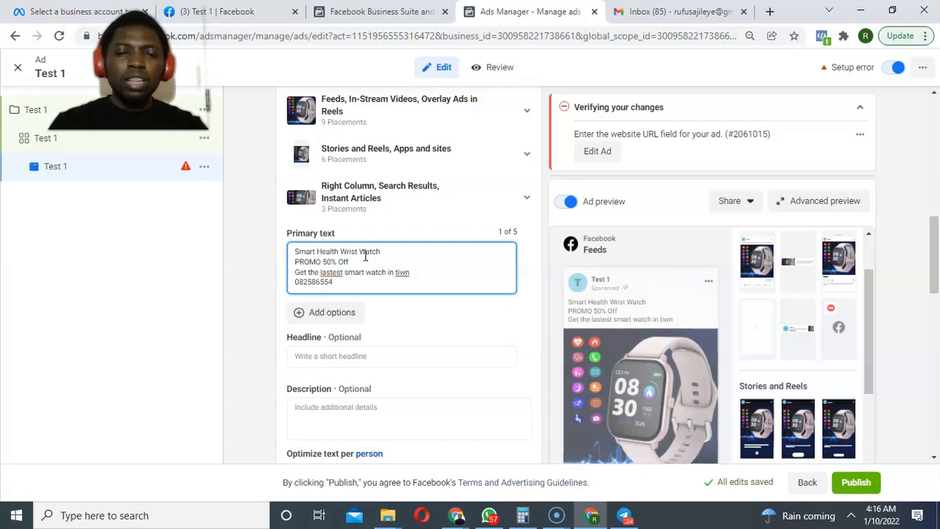
click(296, 282)
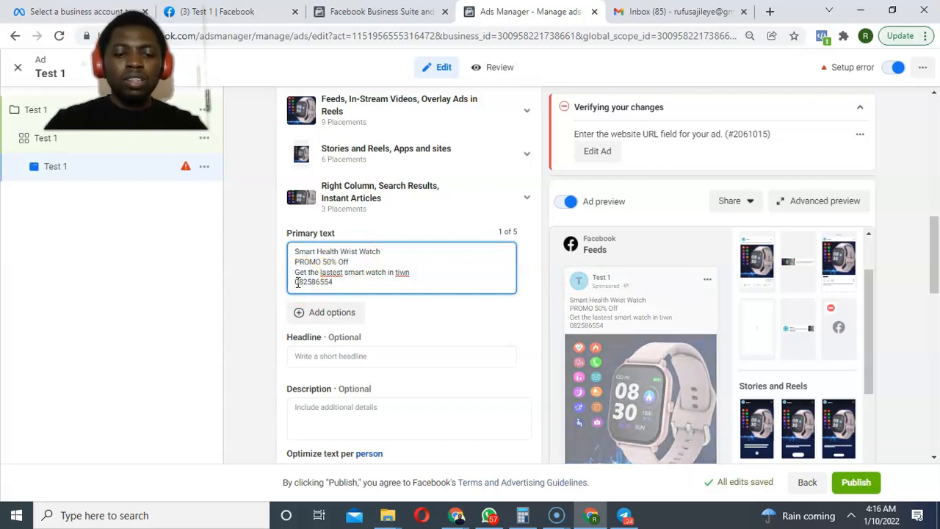
text(Call )
text(/Wha)
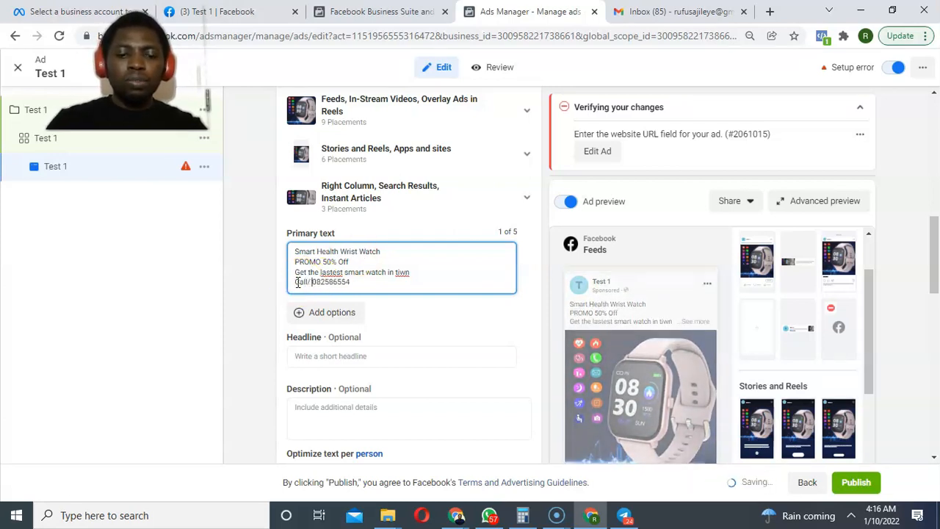
text(tsApp)
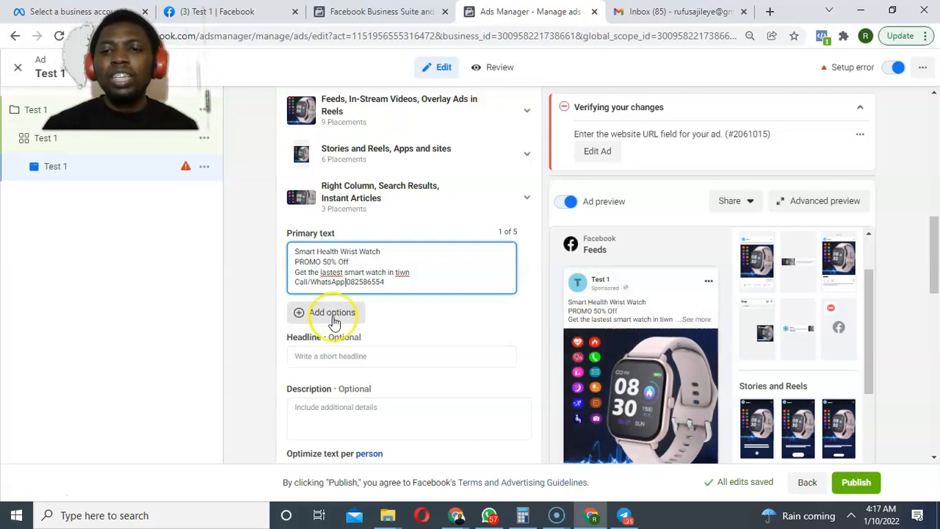
Enter SMART HEALTH WRISTWATCH as the Test 1 ad's headline and check it in the preview.
drag(929, 268, 931, 292)
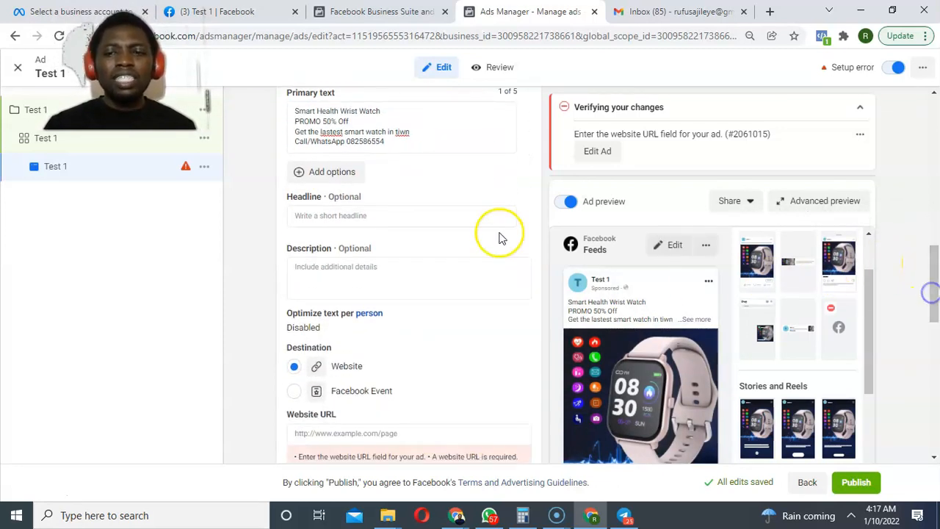
click(344, 217)
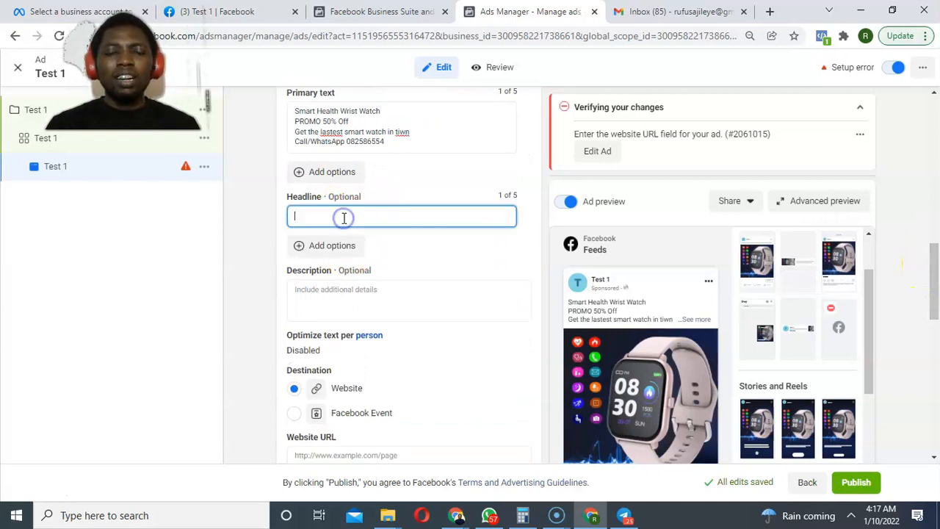
text(SMA)
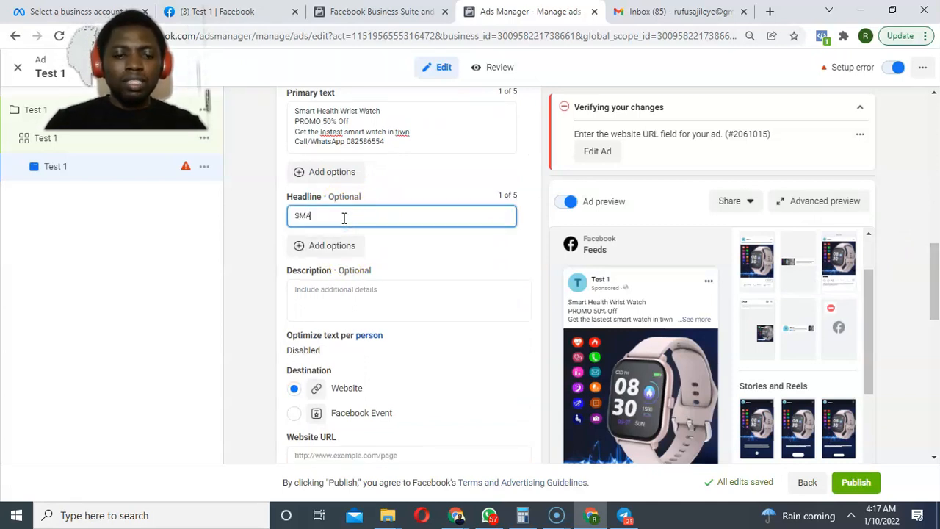
text(RT HE)
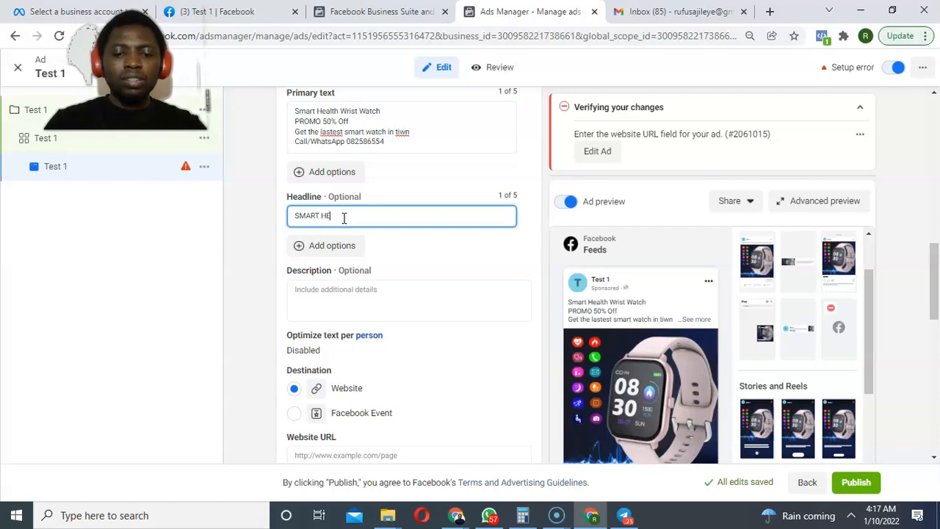
text(ALTH W)
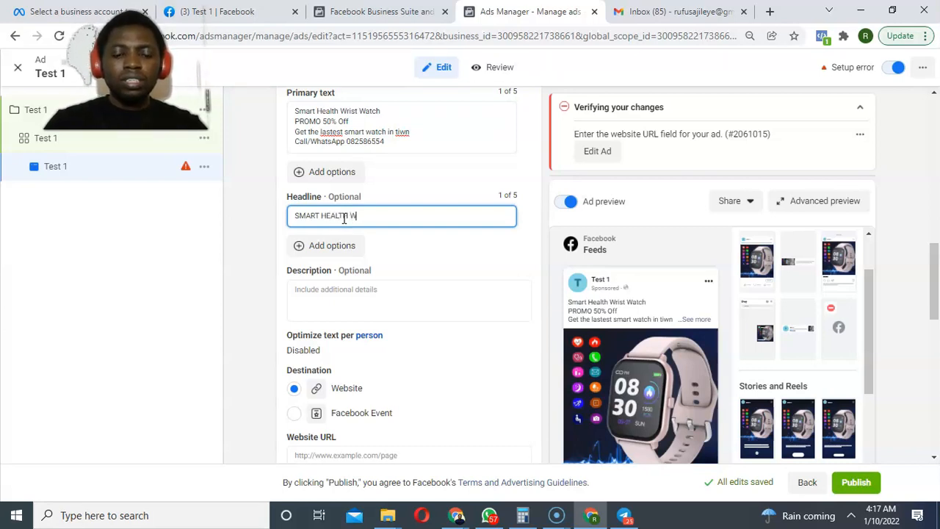
text(RISTWATCH)
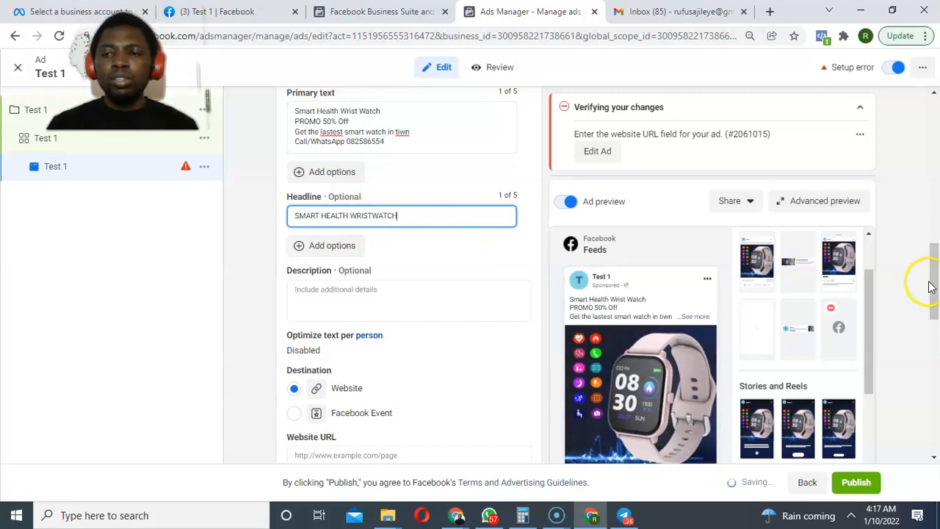
drag(933, 281, 927, 402)
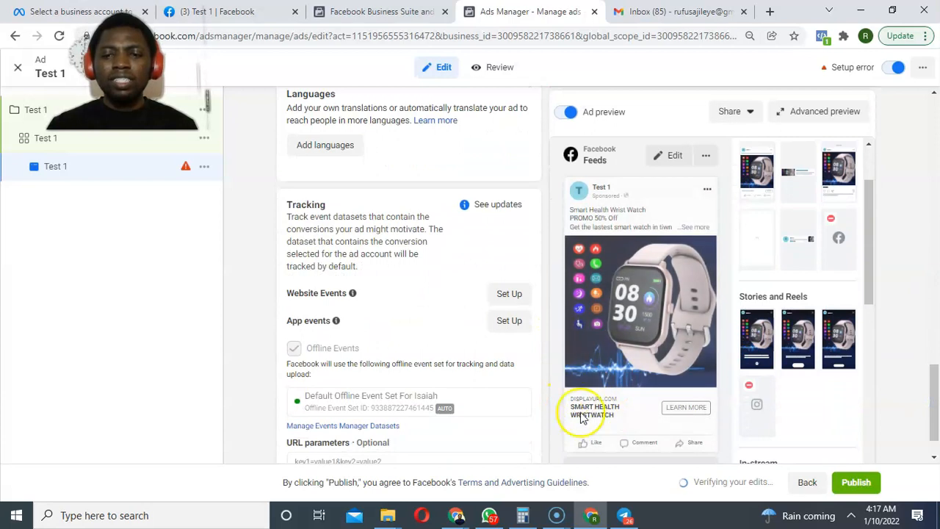
drag(933, 405, 929, 343)
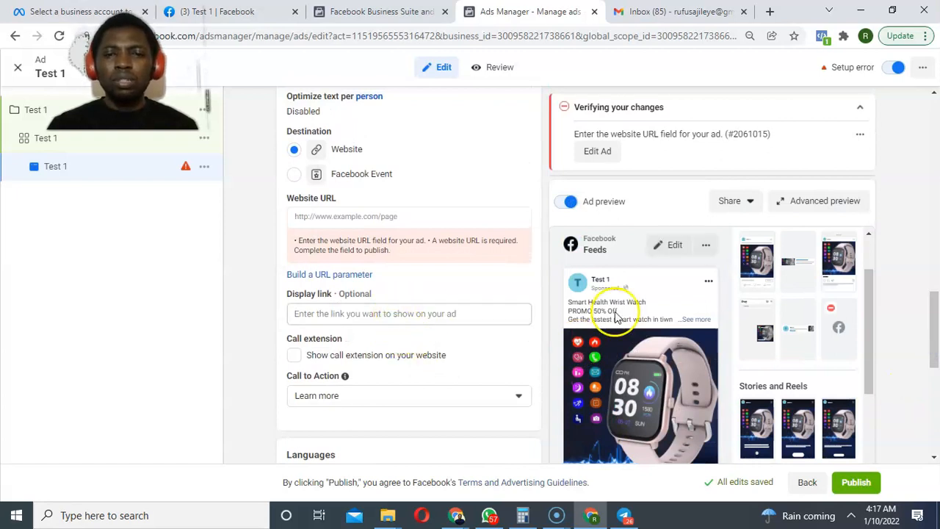
Enter watch.com as the ad's website URL and confirm the preview shows WATCH.COM.
click(374, 214)
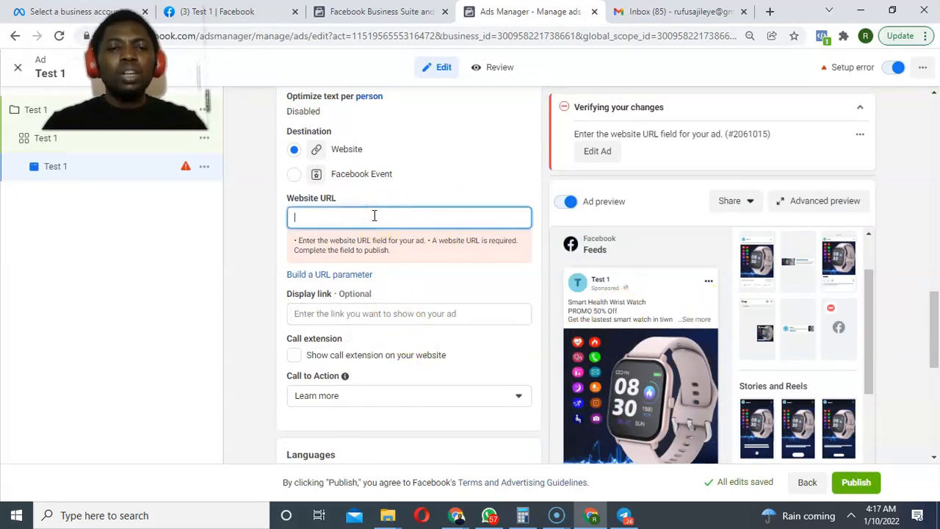
text(watch.com)
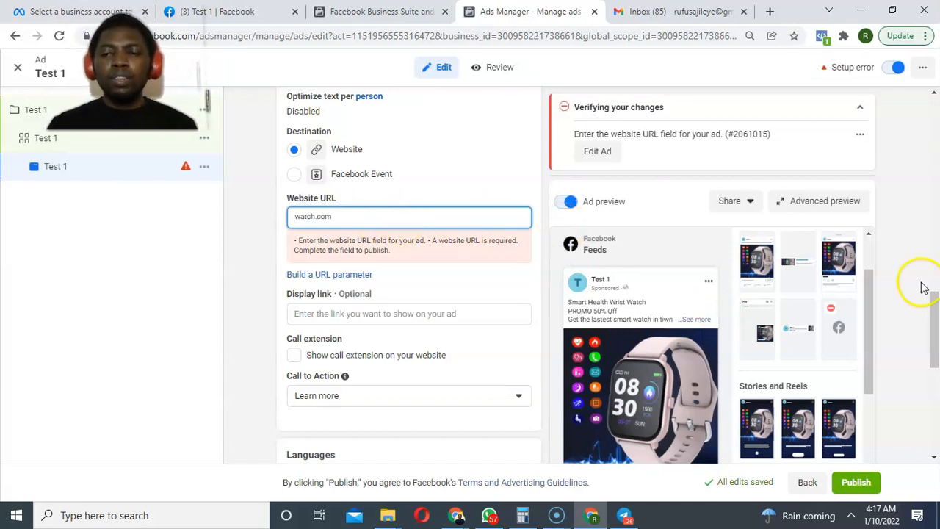
drag(933, 308, 907, 387)
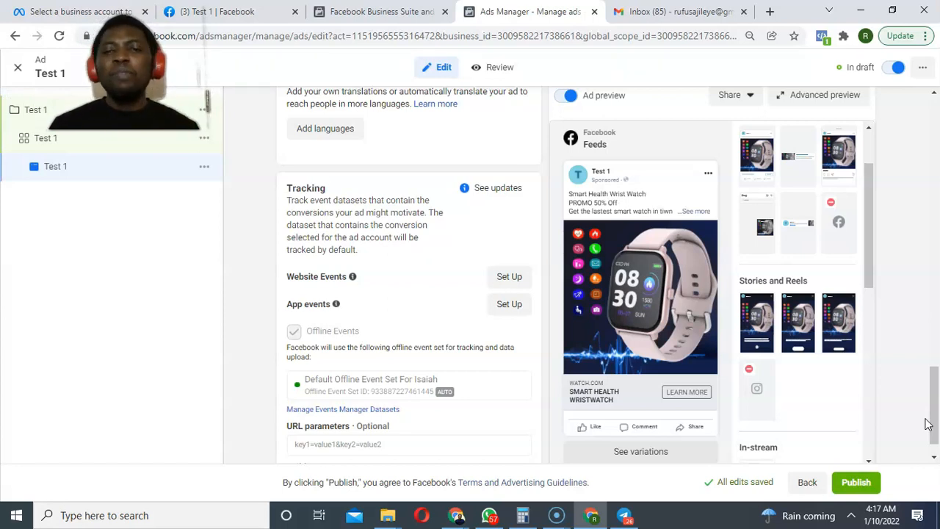
drag(927, 424, 916, 373)
click(451, 257)
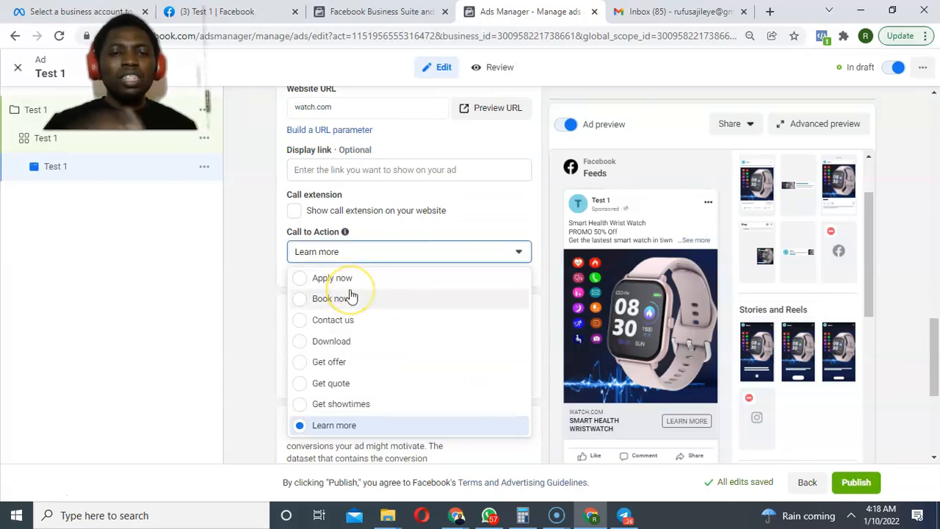
scroll(351, 294, down, 3)
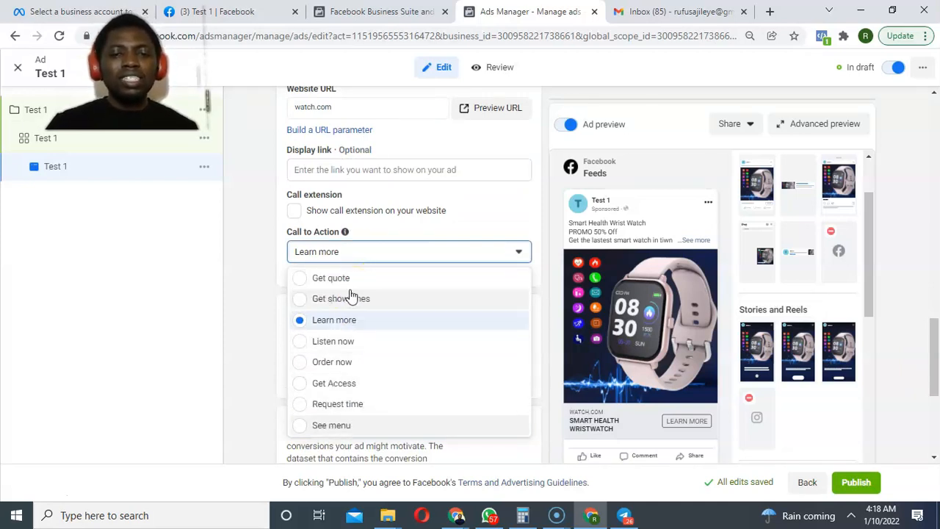
scroll(351, 294, down, 2)
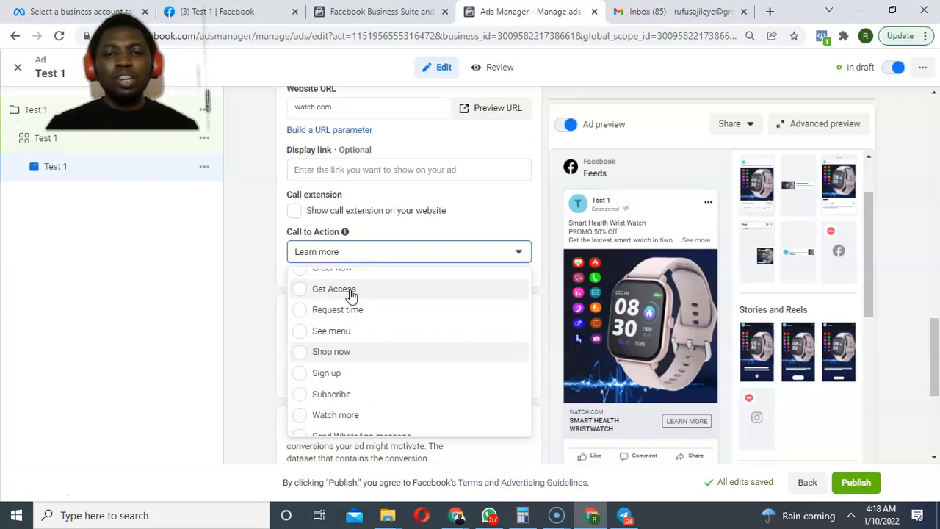
scroll(351, 294, down, 1)
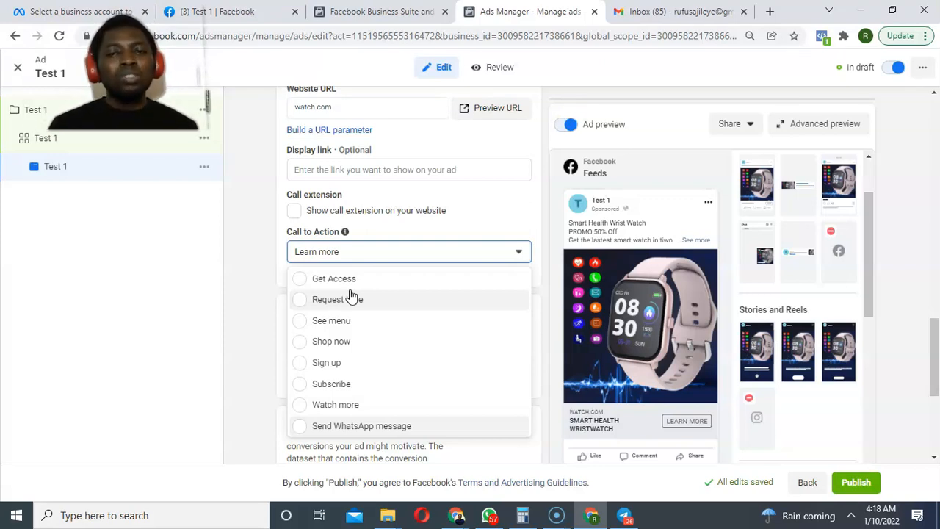
click(543, 224)
drag(929, 357, 930, 425)
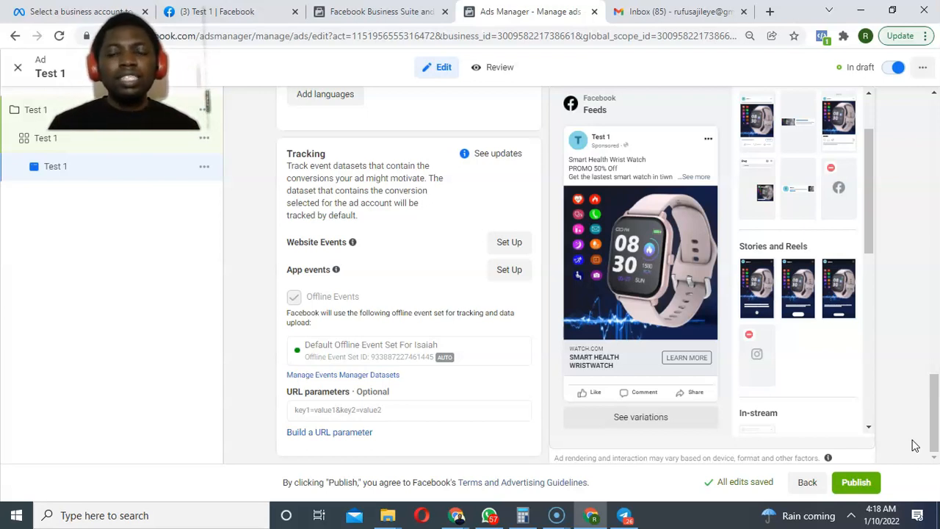
Scroll back up to Ad setup and expand the Create ad dropdown to show its options.
click(920, 446)
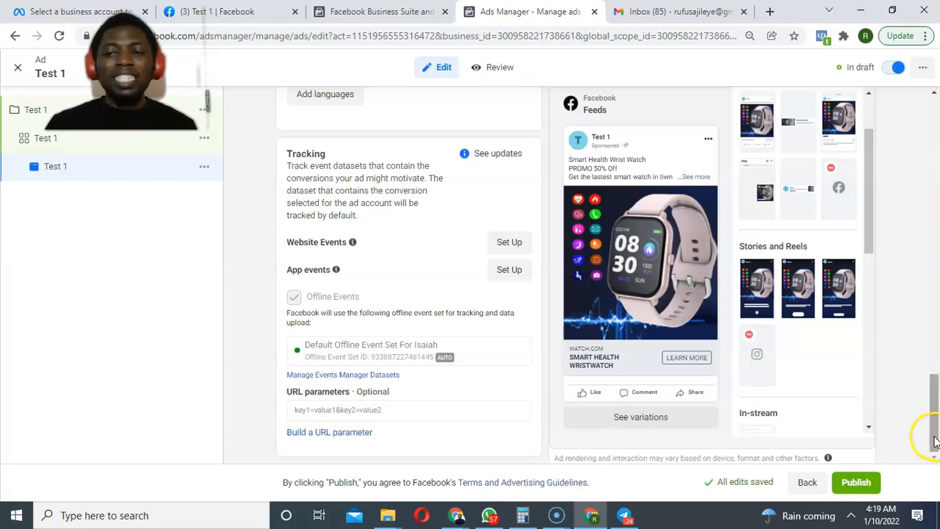
drag(931, 431, 934, 400)
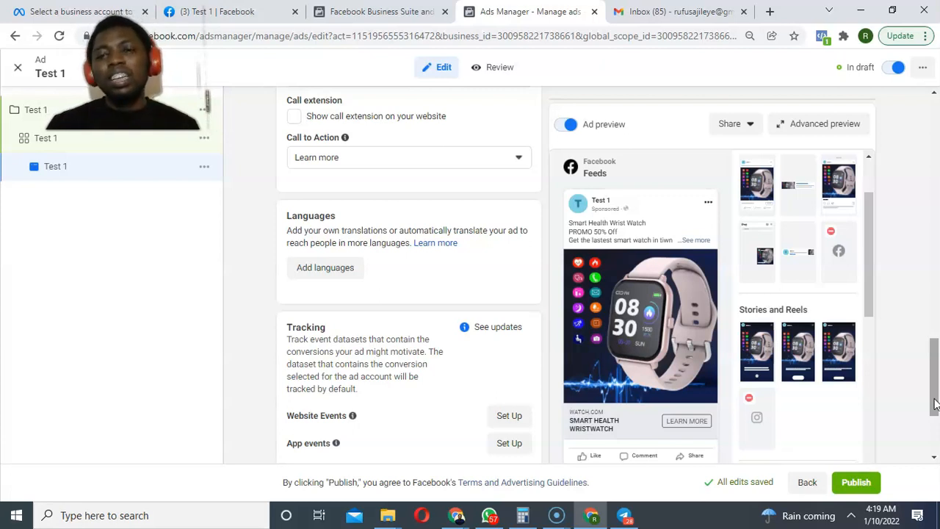
click(935, 403)
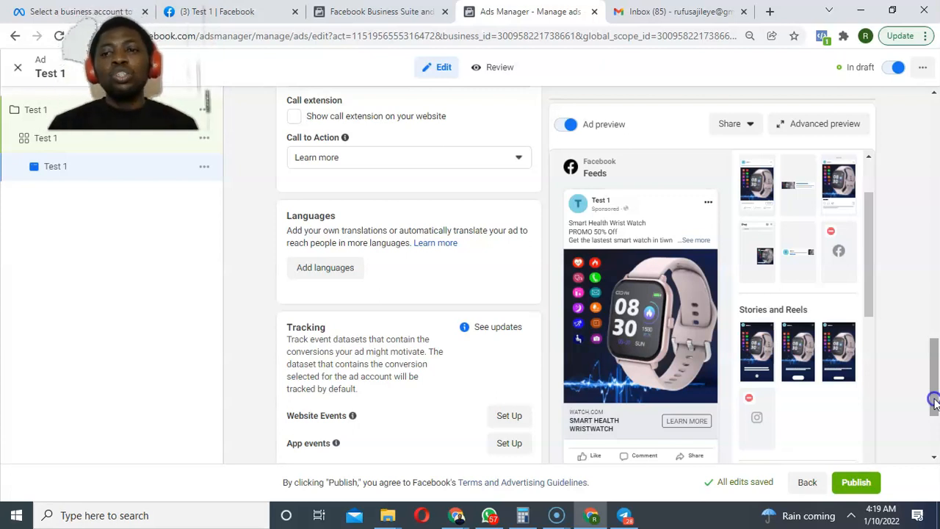
drag(935, 403, 902, 188)
click(505, 217)
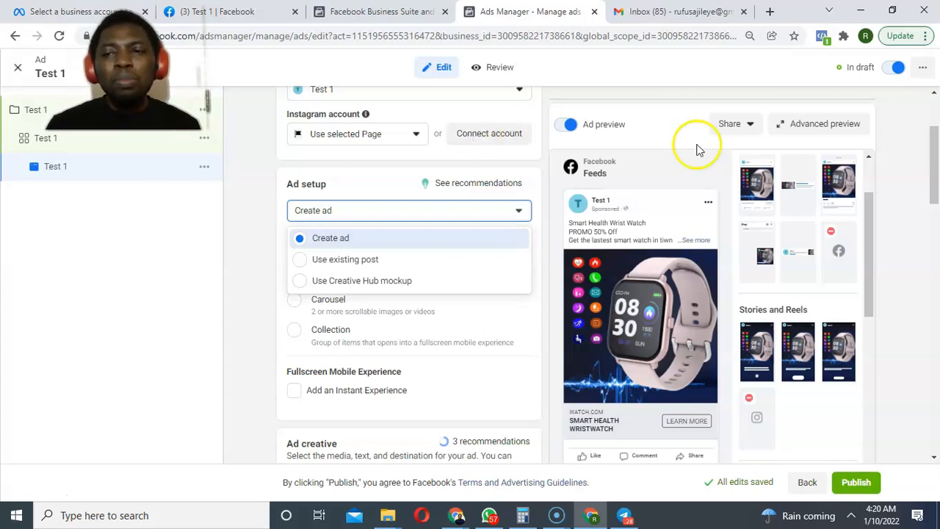
Set the ad's Facebook Page to Our dealz from the Personal pages.
drag(934, 158, 931, 148)
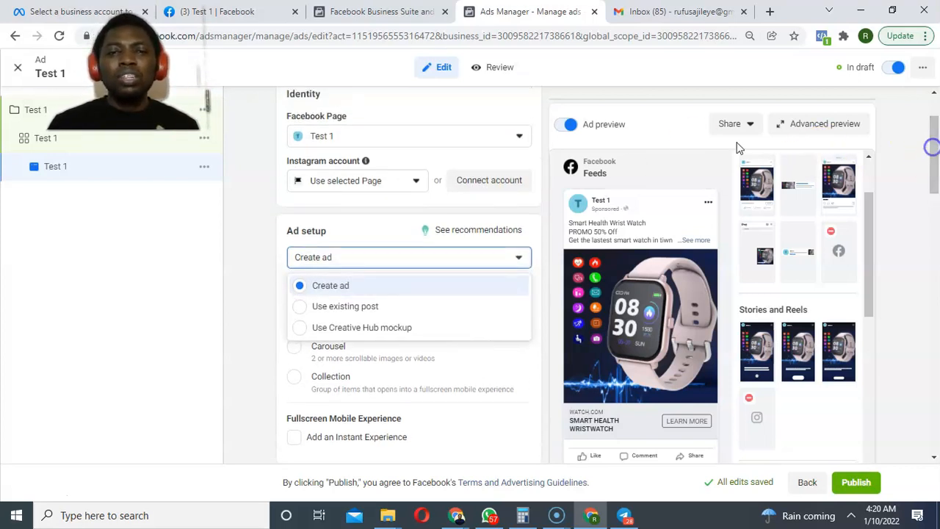
click(431, 137)
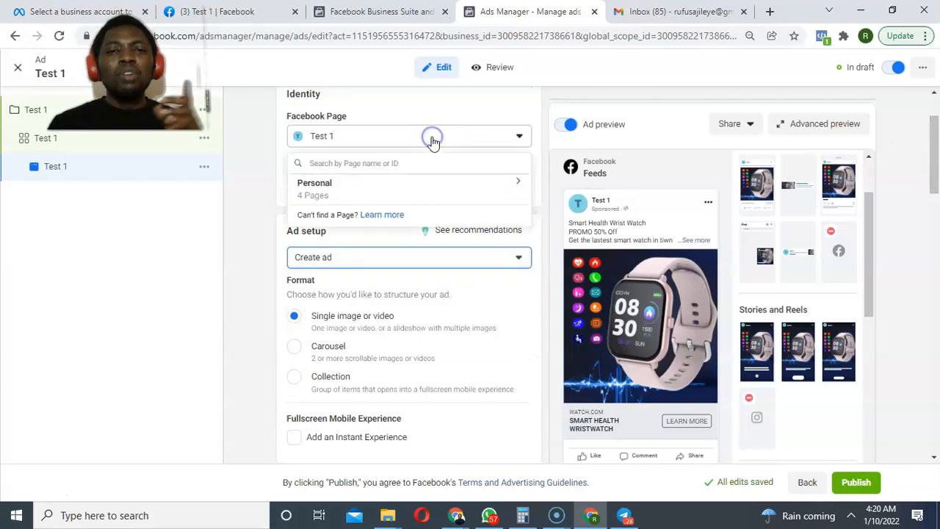
click(417, 183)
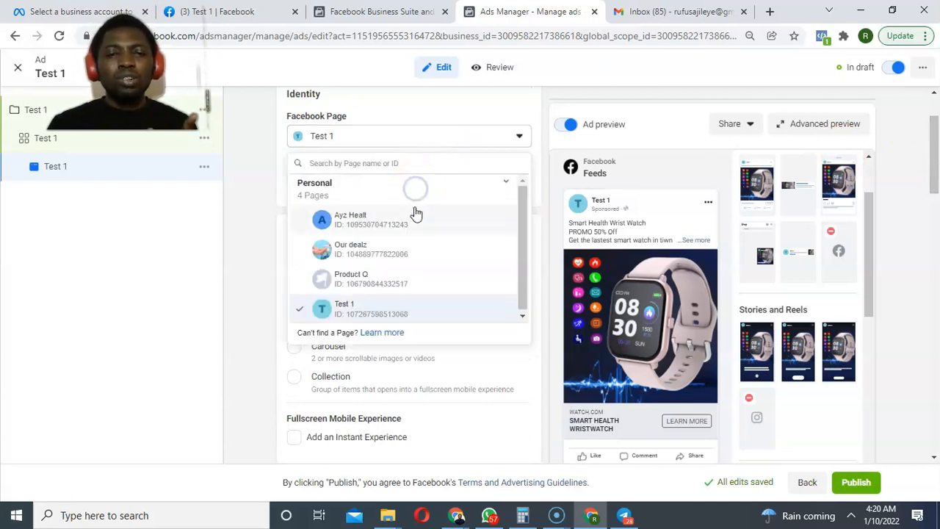
click(372, 253)
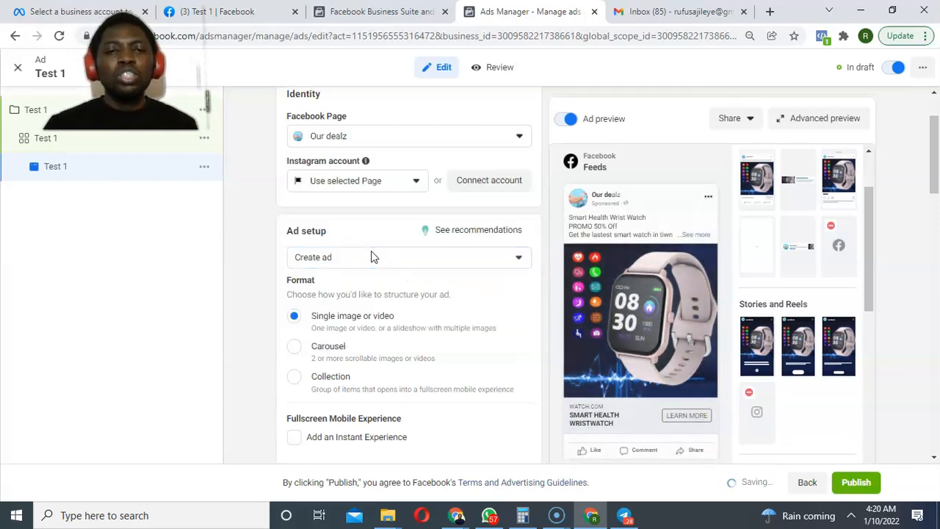
Switch Ad setup to Use existing post and bring up the post selection dialog.
click(371, 255)
click(383, 307)
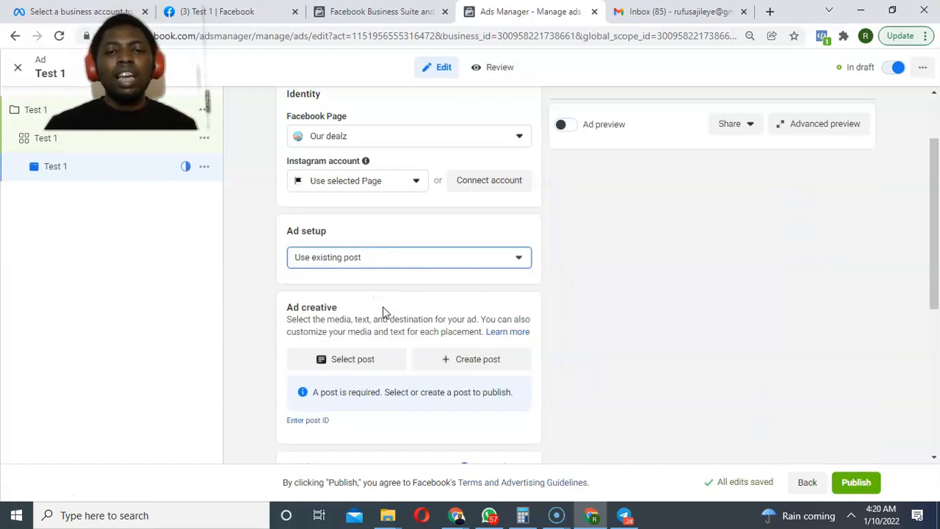
click(347, 359)
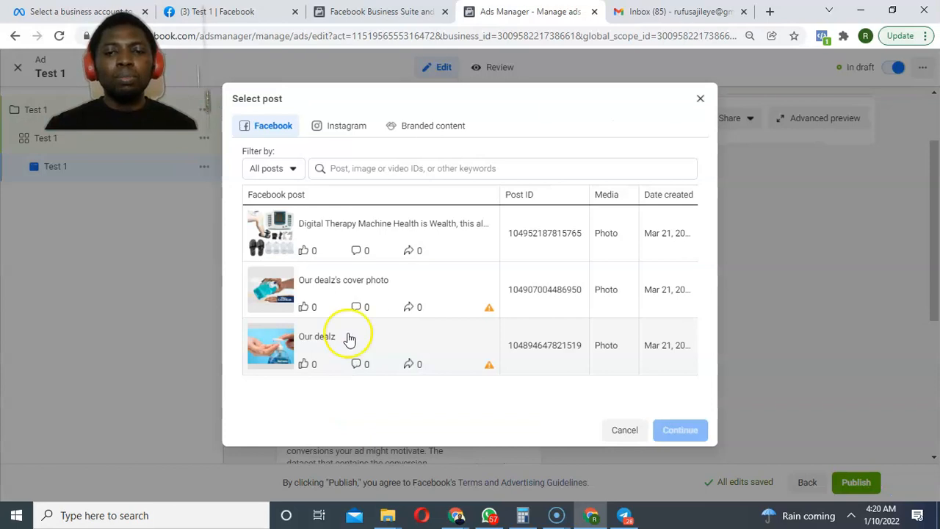
Choose the Our dealz post promoting the Digital Therapy Machine and continue with it.
click(331, 237)
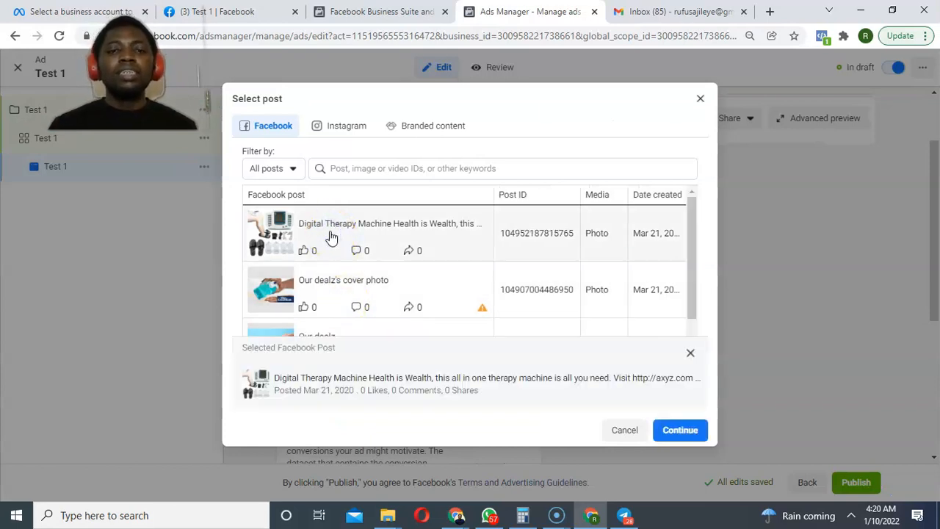
click(672, 431)
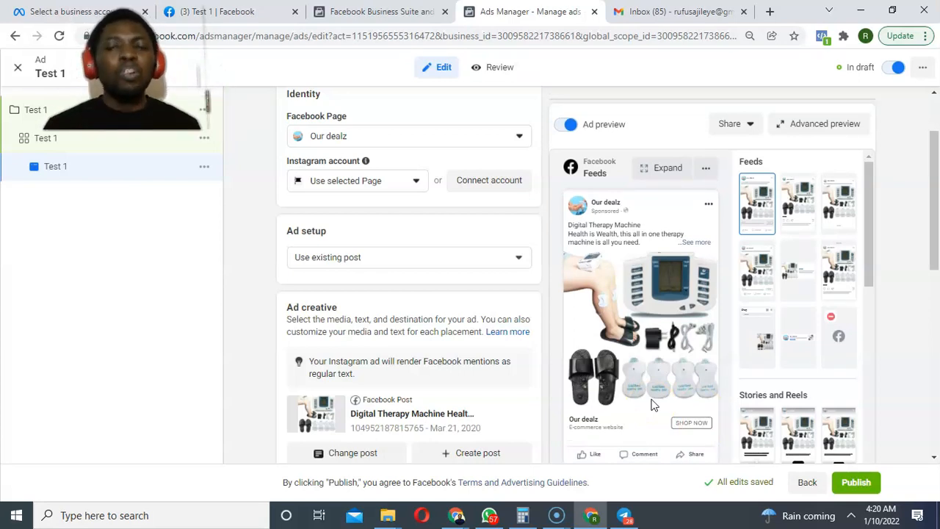
click(660, 411)
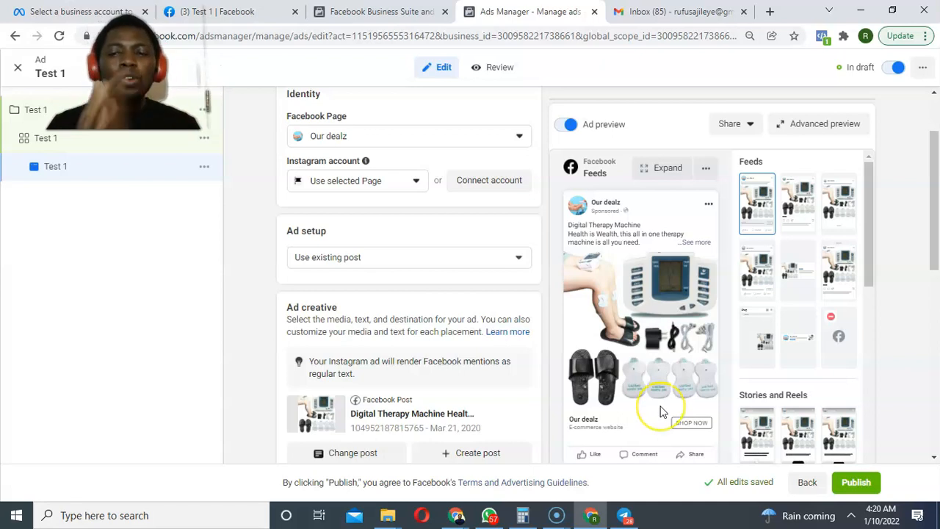